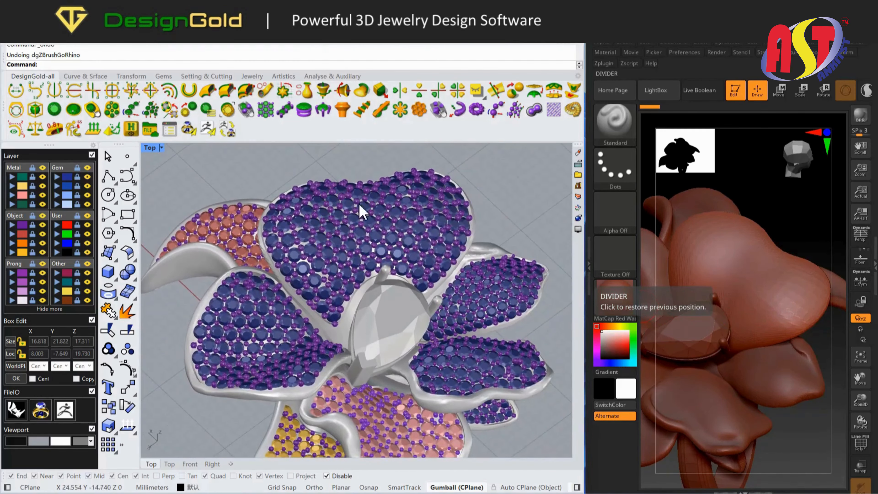
pyautogui.moveTo(399, 208); pyautogui.dragTo(435, 302, button='right')
pyautogui.scroll(10, 380, 240)
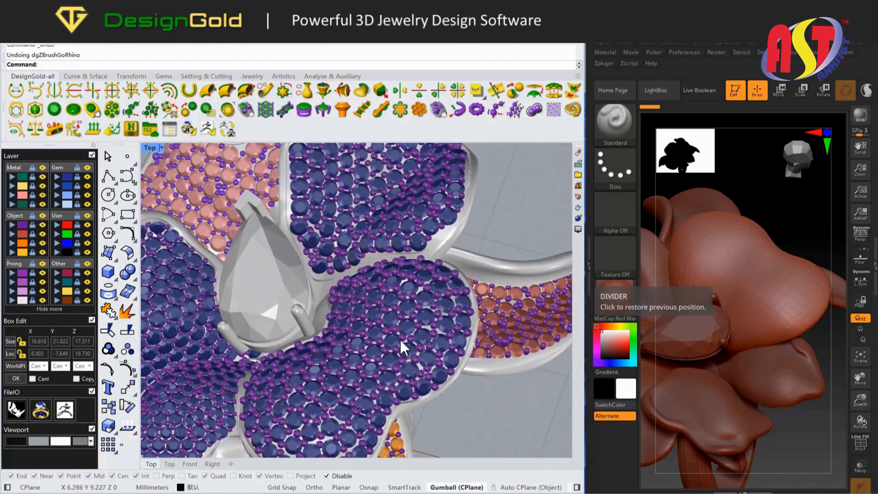
pyautogui.moveTo(401, 341); pyautogui.dragTo(411, 334, button='right')
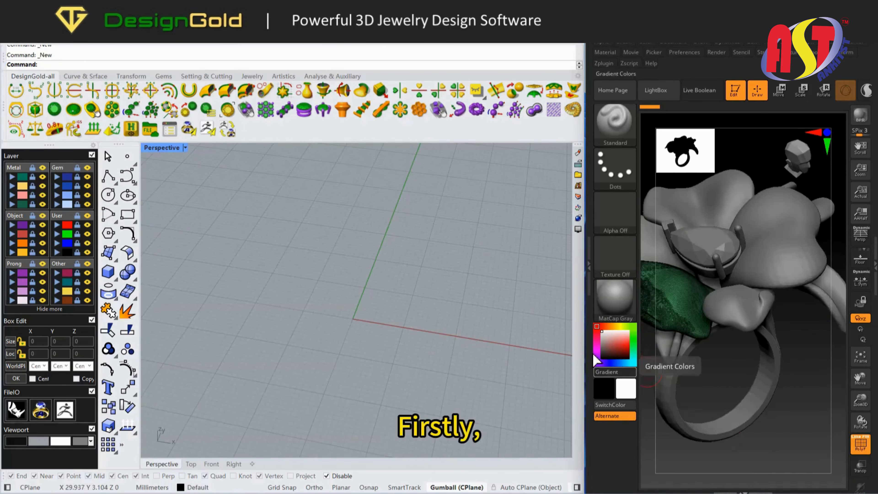
# Select the large petal beside the gem in ZBrush and import it into Rhino with export type ActiveSubTool and MapYtoZ=Yes
pyautogui.moveTo(719, 378); pyautogui.dragTo(771, 306)
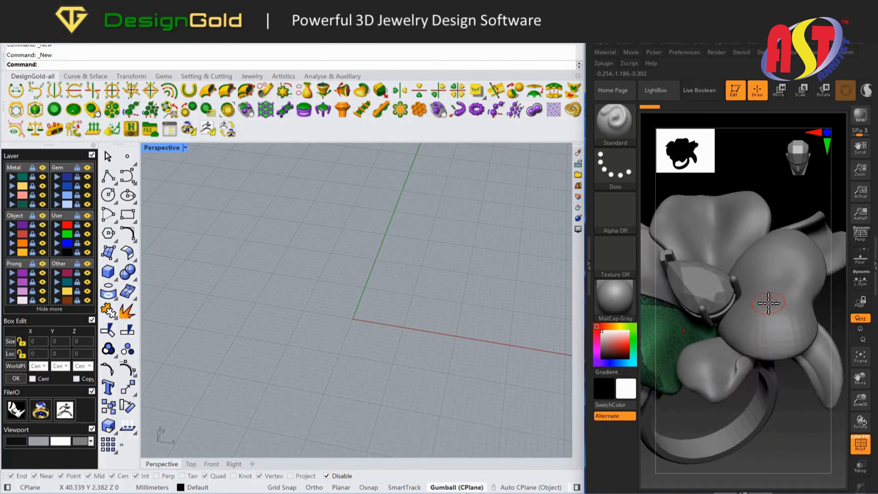
pyautogui.keyDown('alt'); pyautogui.click(767, 304); pyautogui.keyUp('alt')
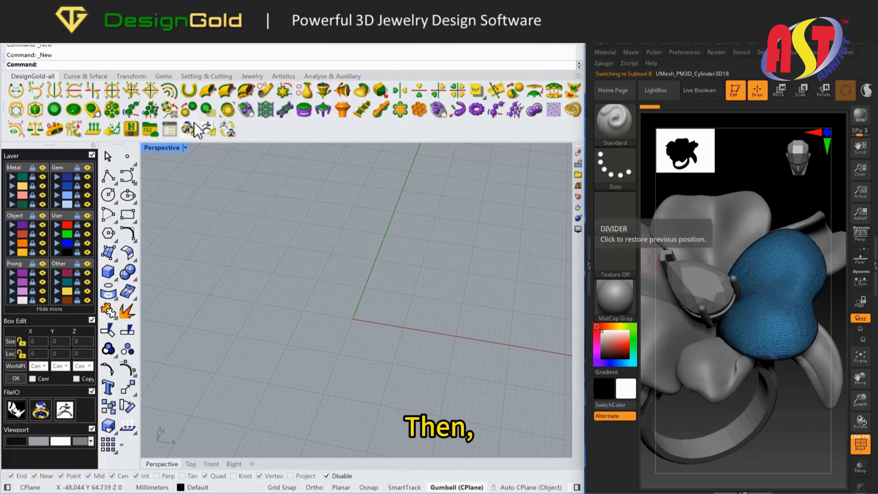
pyautogui.click(203, 125)
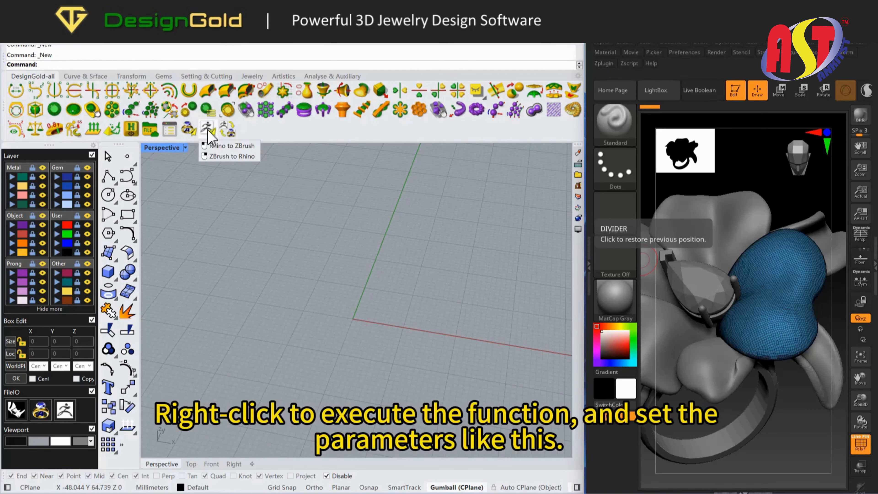
pyautogui.rightClick(208, 130)
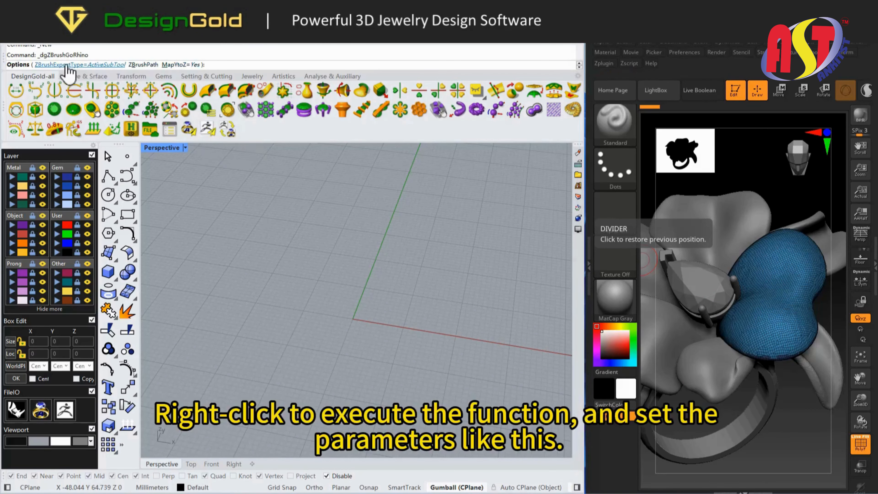
pyautogui.rightClick(236, 188)
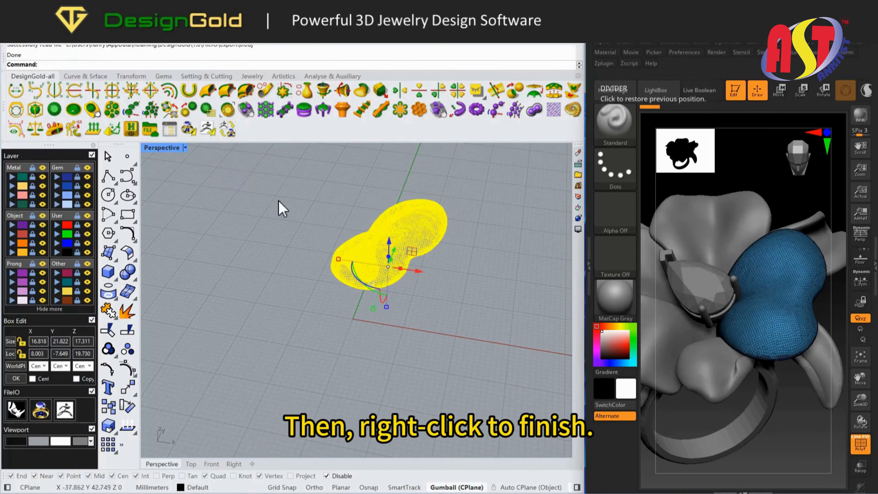
# Set the Perspective viewport's display mode to Shaded and inspect the imported petal
pyautogui.scroll(3, 428, 280)
pyautogui.moveTo(428, 280); pyautogui.dragTo(335, 263, button='right')
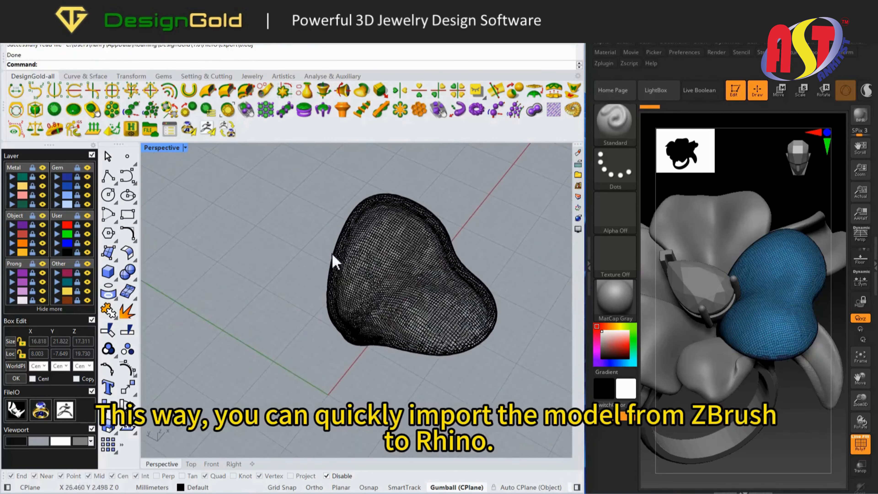
pyautogui.click(185, 148)
pyautogui.click(292, 177)
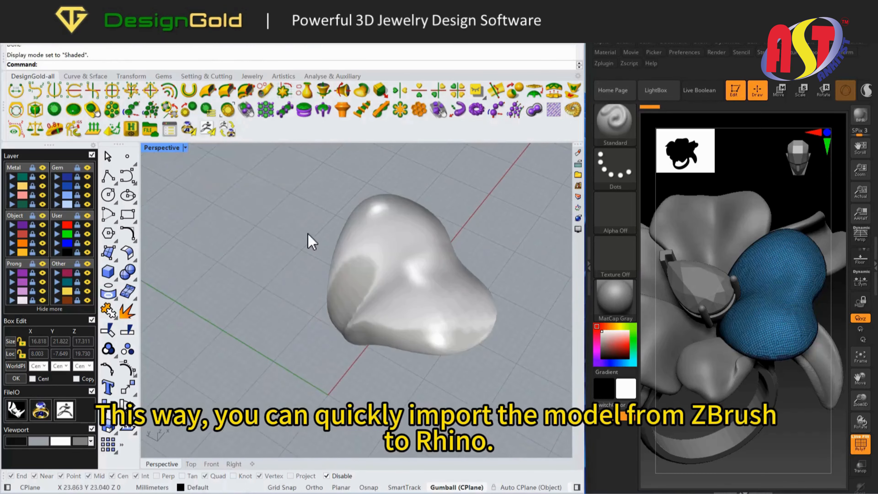
pyautogui.moveTo(366, 243); pyautogui.dragTo(418, 242, button='right')
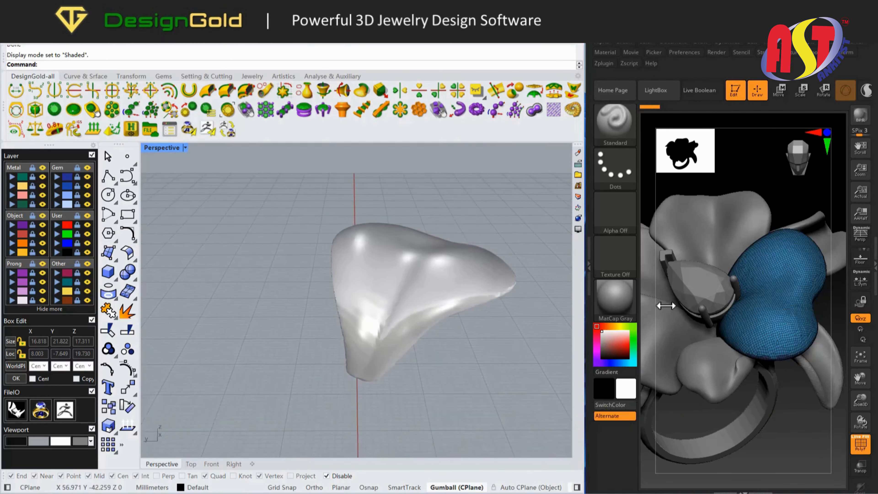
# Make the pear-shaped gem with its prong setting the active ZBrush subtool and import it into Rhino
pyautogui.keyDown('alt'); pyautogui.click(712, 292); pyautogui.keyUp('alt')
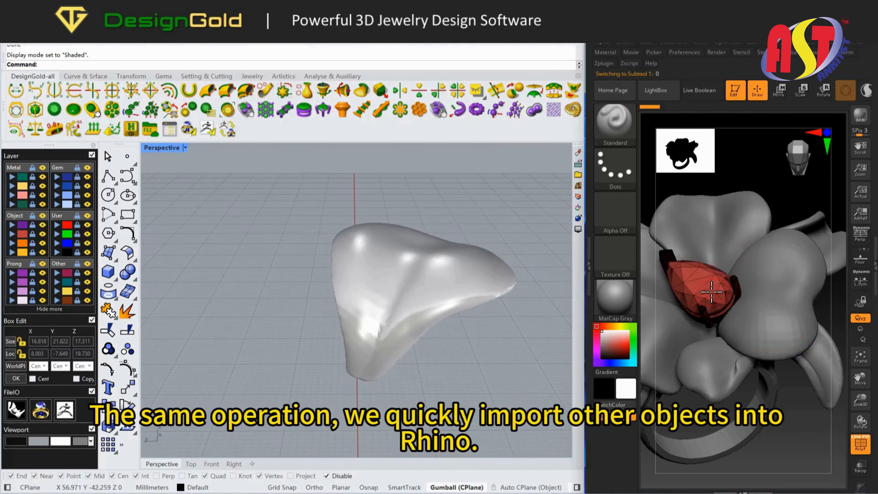
pyautogui.click(207, 129)
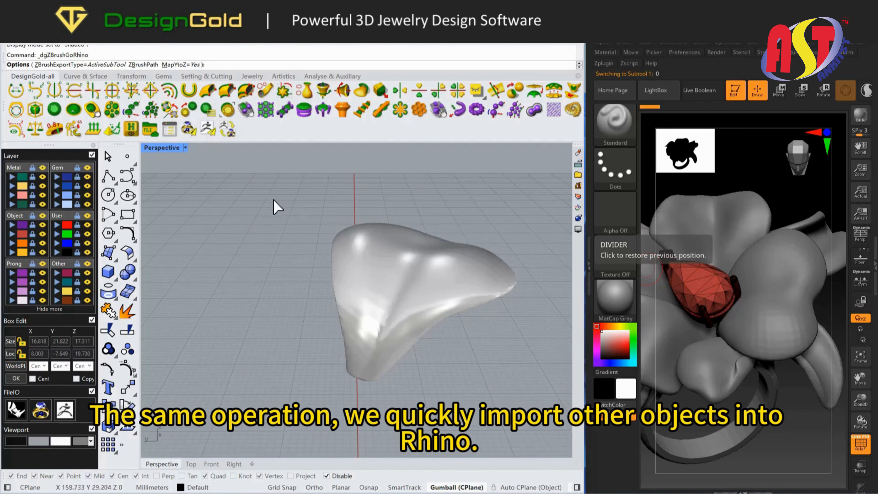
pyautogui.rightClick(274, 201)
pyautogui.click(408, 199)
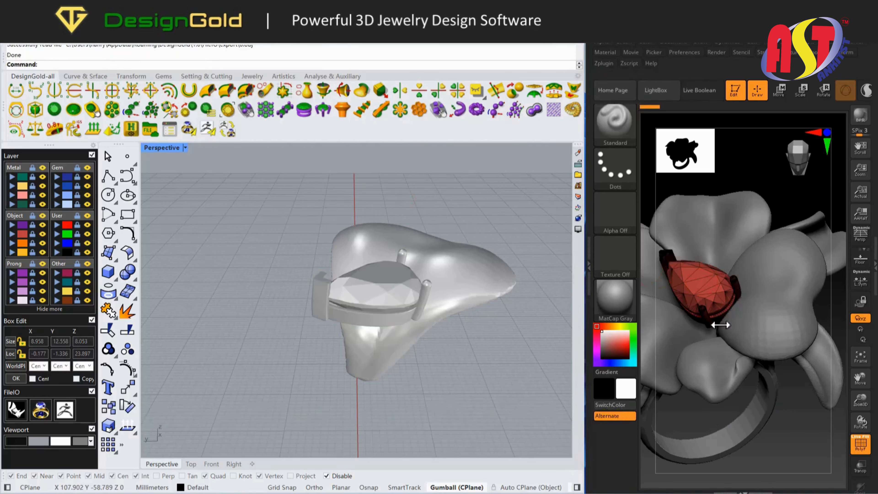
# Make the upper petal behind the gem the active ZBrush subtool and import it into Rhino
pyautogui.keyDown('alt'); pyautogui.click(710, 236); pyautogui.keyUp('alt')
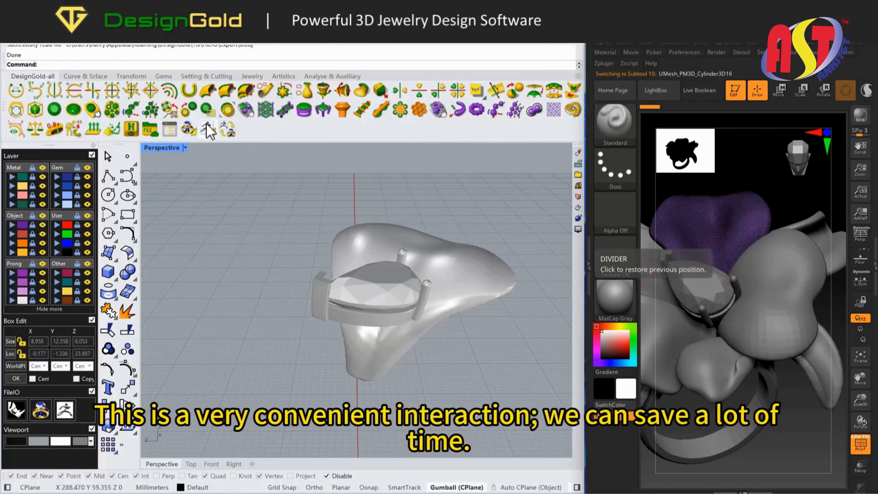
pyautogui.moveTo(751, 169); pyautogui.dragTo(744, 208)
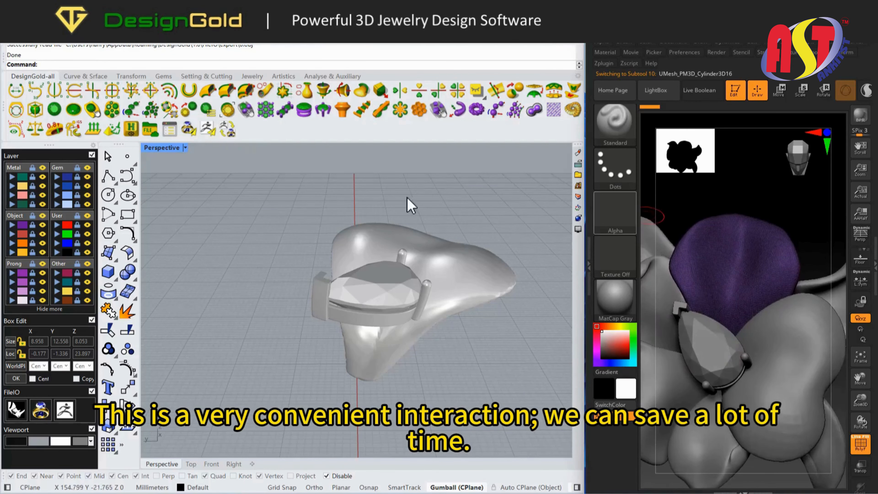
pyautogui.click(206, 128)
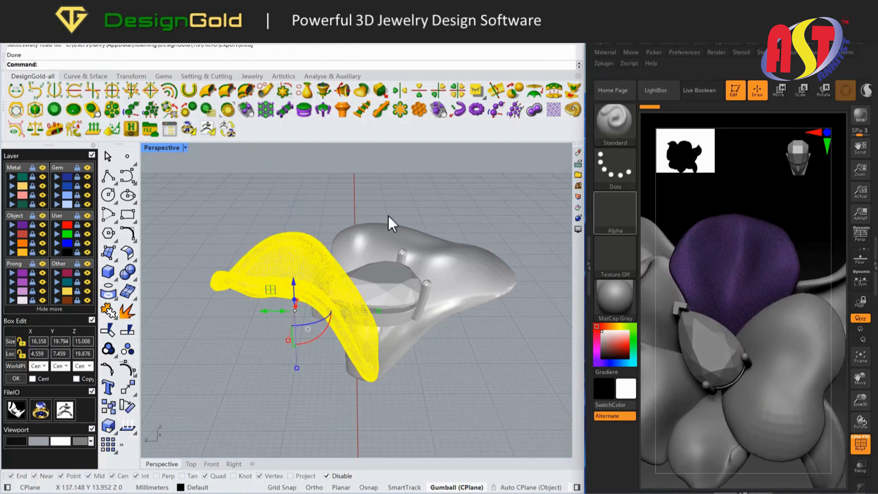
# Import the small lower petal from ZBrush into Rhino, then enlarge the Rhino window
pyautogui.keyDown('alt'); pyautogui.click(738, 433); pyautogui.keyUp('alt')
pyautogui.click(211, 129)
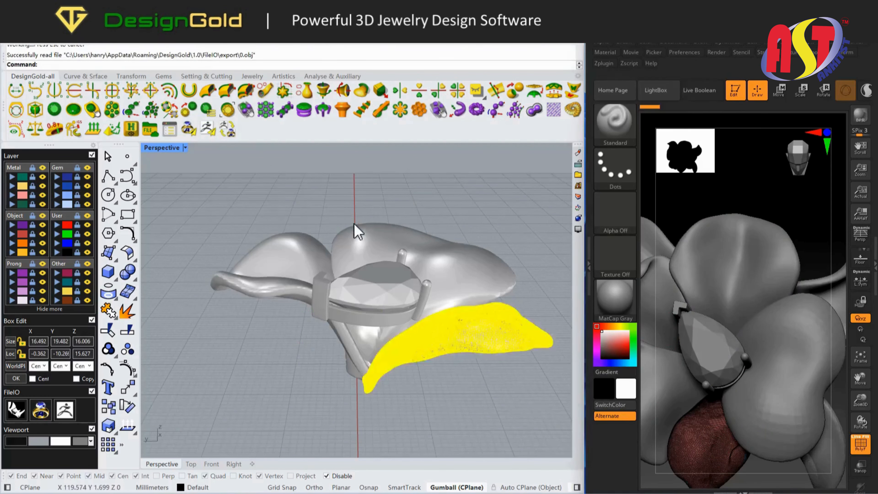
pyautogui.moveTo(428, 153); pyautogui.dragTo(486, 202, button='right')
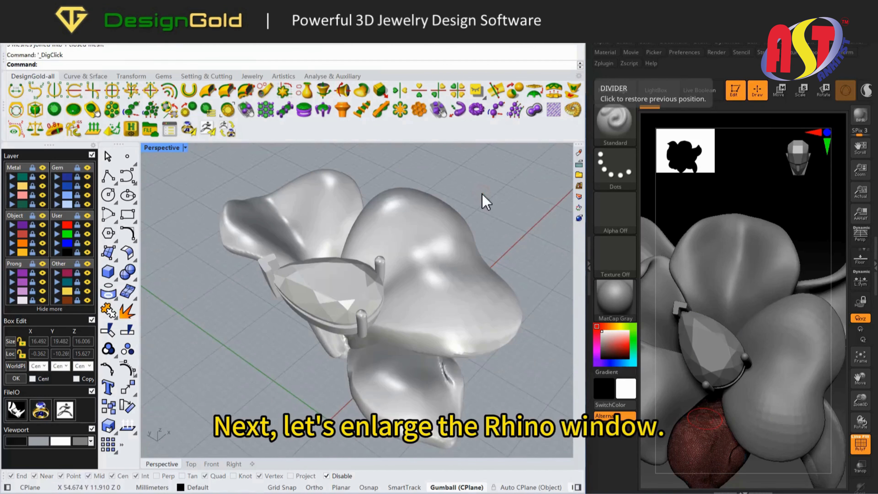
pyautogui.click(550, 42)
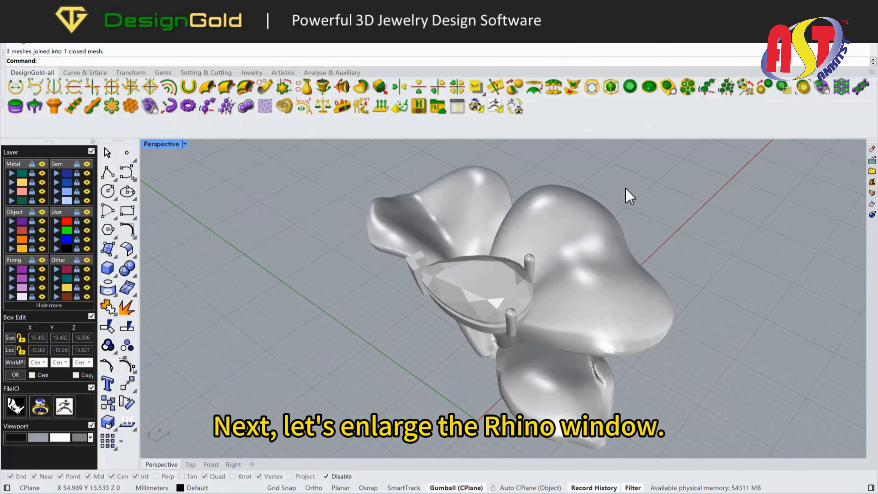
# Start a degree-3 simple curve on the large petal mesh, placing and adjusting its first points along the edge near the neighbouring petal
pyautogui.scroll(2, 623, 190)
pyautogui.moveTo(578, 262); pyautogui.dragTo(552, 272, button='right')
pyautogui.click(549, 272)
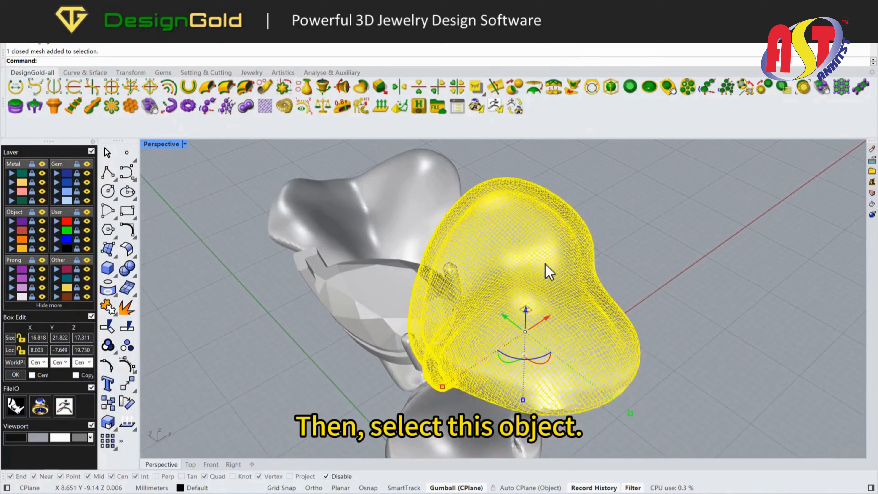
pyautogui.click(32, 88)
pyautogui.moveTo(450, 202); pyautogui.dragTo(457, 264, button='right')
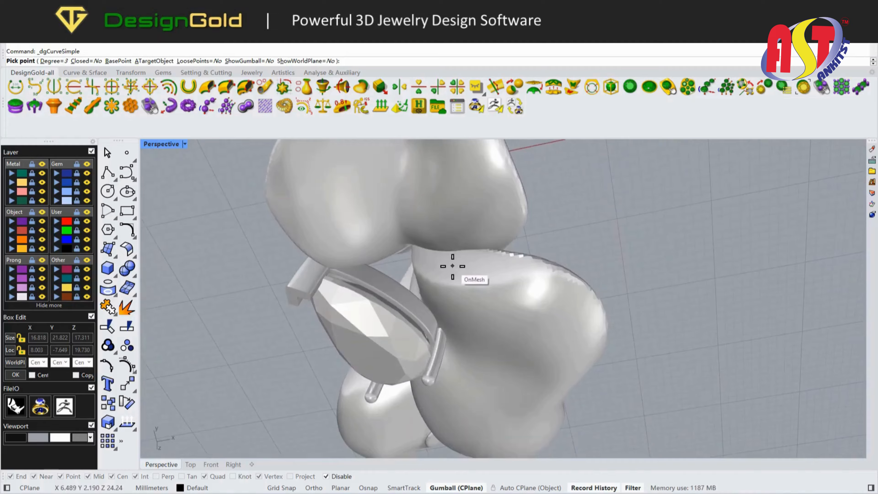
pyautogui.click(449, 259)
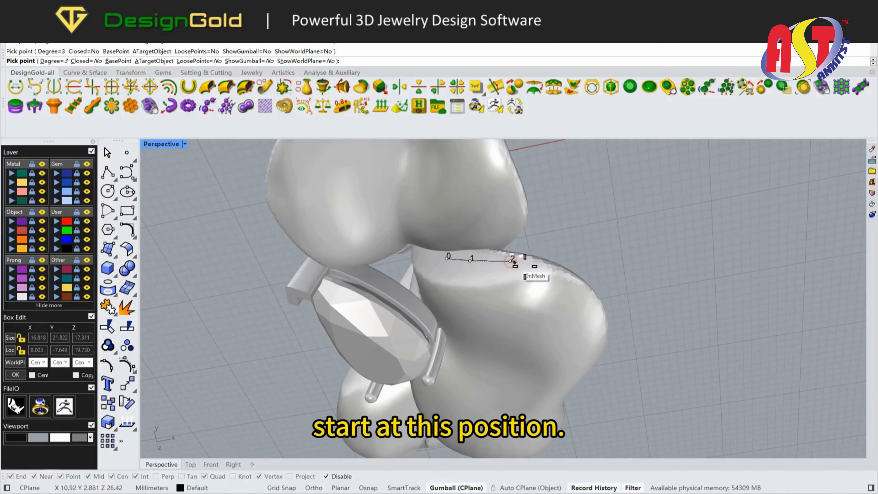
pyautogui.click(552, 275)
pyautogui.scroll(4, 488, 259)
pyautogui.moveTo(460, 263); pyautogui.dragTo(458, 260)
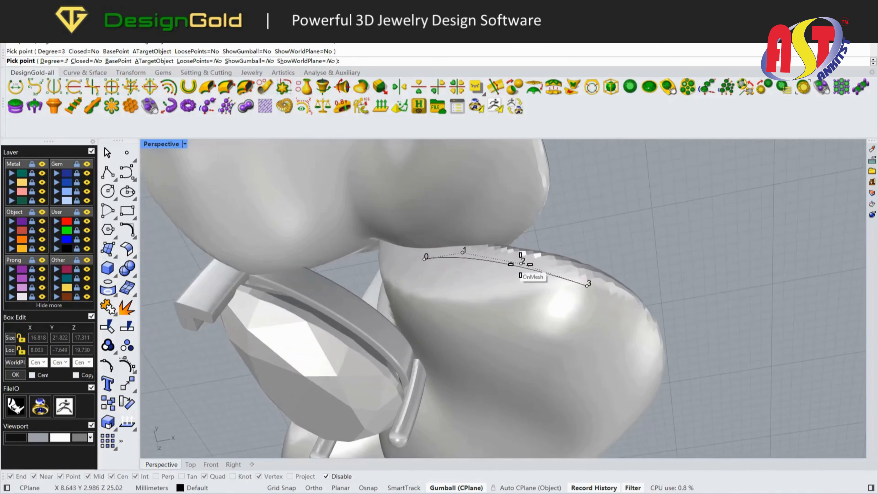
# Extend the curve along the petal's outer edge past the concave dip and adjust its points to follow the contour
pyautogui.click(638, 315)
pyautogui.moveTo(639, 315); pyautogui.dragTo(464, 231, button='right')
pyautogui.click(521, 238)
pyautogui.moveTo(521, 238); pyautogui.dragTo(508, 247, button='right')
pyautogui.click(618, 271)
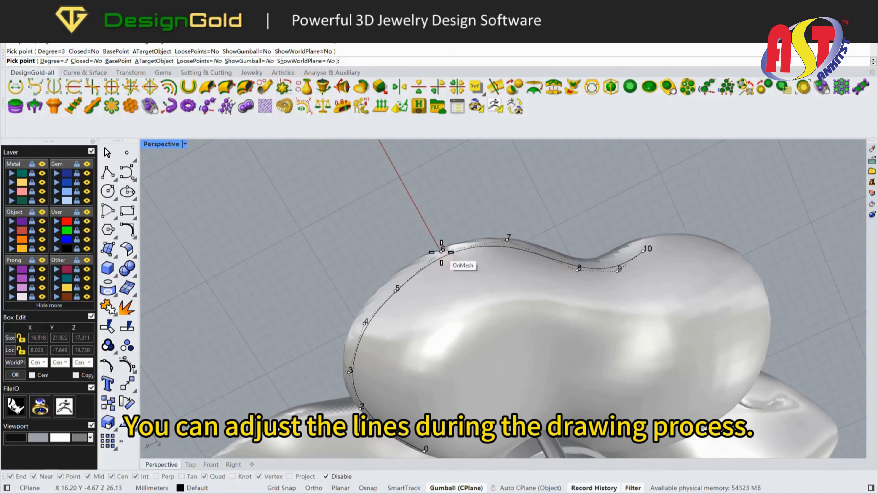
pyautogui.moveTo(398, 286); pyautogui.dragTo(523, 246, button='right')
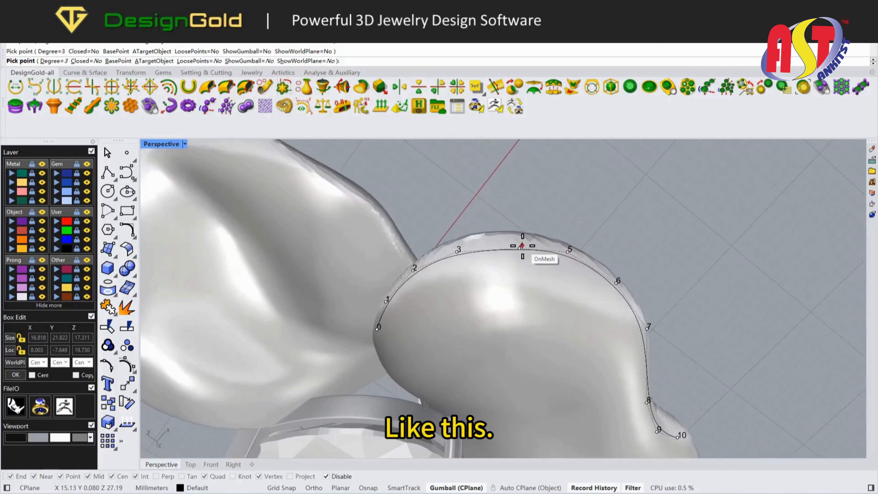
pyautogui.moveTo(414, 272); pyautogui.dragTo(490, 245, button='right')
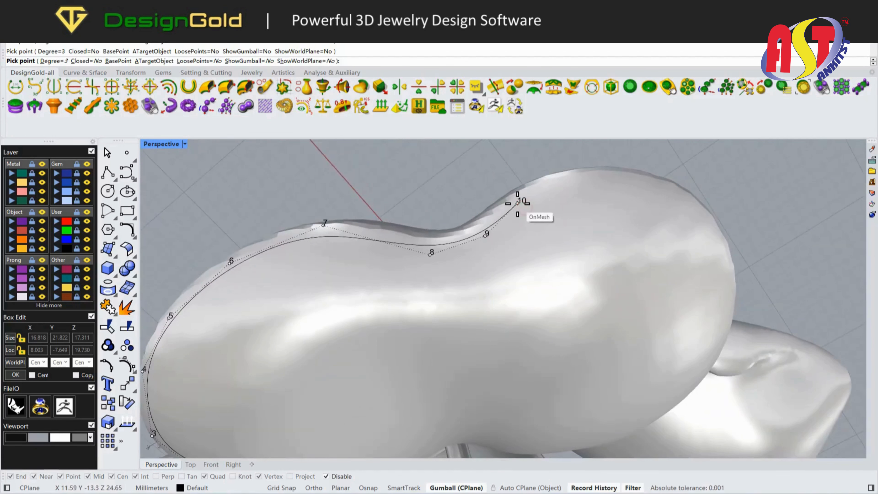
# Continue the curve around the petal's second lobe up to point 15, shifting points to keep it just inside the edge
pyautogui.click(632, 180)
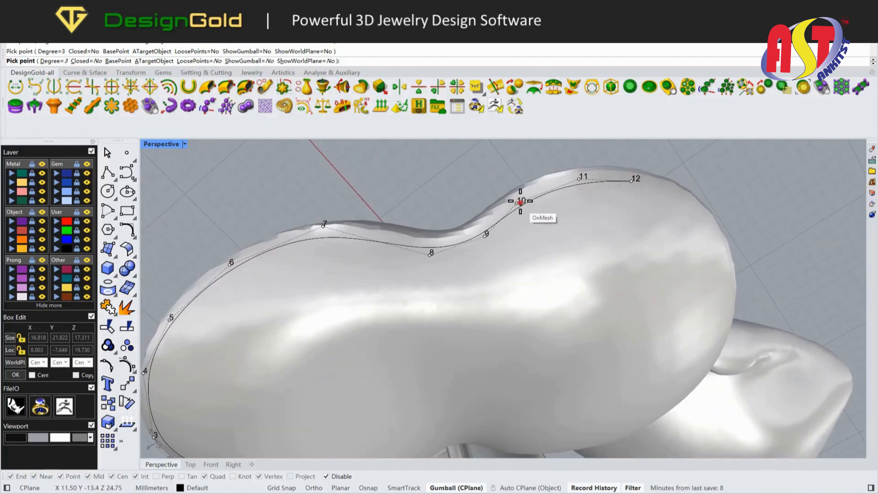
pyautogui.moveTo(520, 202); pyautogui.dragTo(520, 194)
pyautogui.moveTo(622, 180); pyautogui.dragTo(517, 188, button='right')
pyautogui.click(587, 196)
pyautogui.moveTo(586, 196); pyautogui.dragTo(461, 225, button='right')
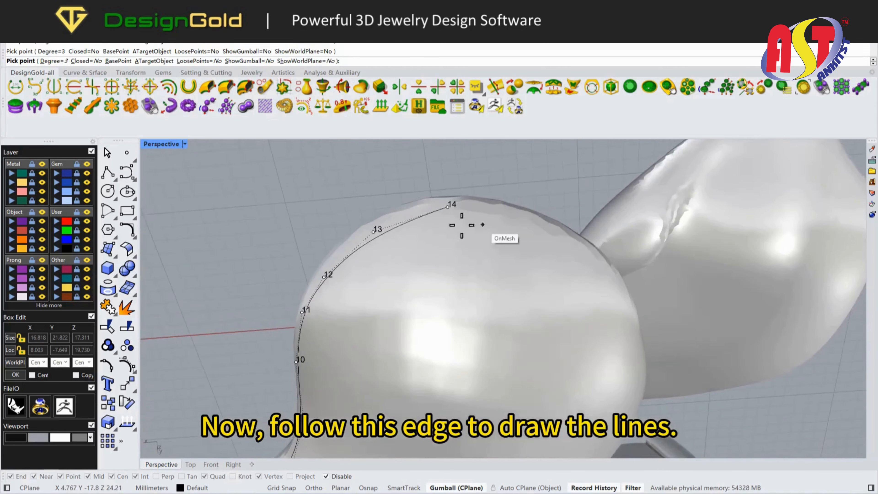
pyautogui.click(447, 216)
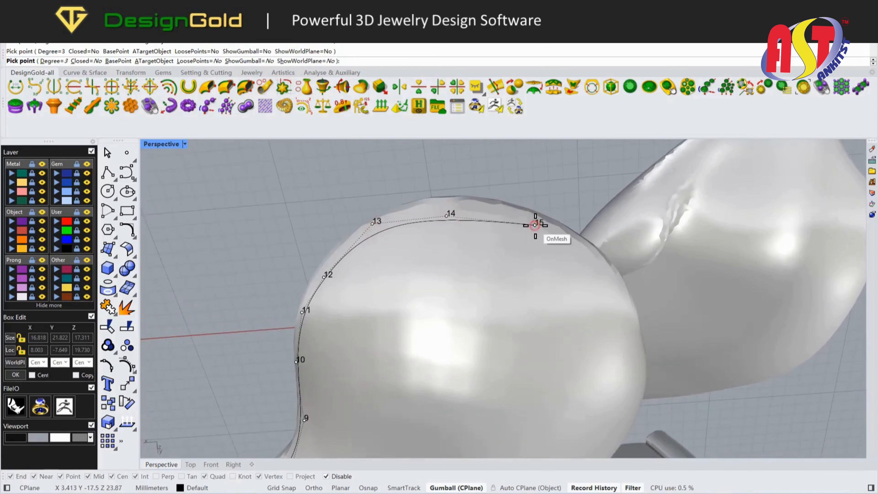
pyautogui.click(534, 225)
# Carry the curve along the far side of the petal toward the gem up to point 20, smoothing point 14
pyautogui.moveTo(584, 257); pyautogui.dragTo(407, 271, button='right')
pyautogui.moveTo(308, 281); pyautogui.dragTo(312, 270)
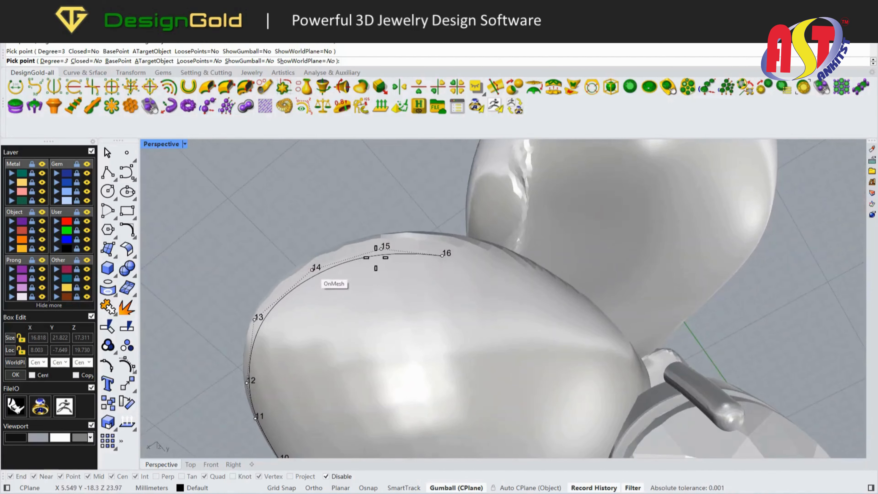
pyautogui.click(519, 267)
pyautogui.moveTo(519, 267); pyautogui.dragTo(455, 296, button='right')
pyautogui.click(502, 302)
pyautogui.click(555, 318)
pyautogui.moveTo(569, 316); pyautogui.dragTo(545, 309, button='right')
pyautogui.click(525, 317)
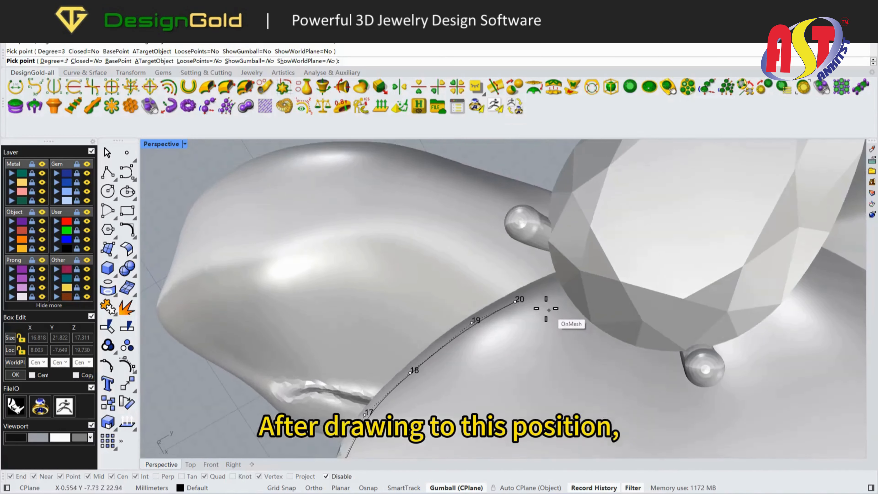
# Route the curve around the gem and its prong back toward the starting point, ending with point 29
pyautogui.click(540, 295)
pyautogui.click(598, 354)
pyautogui.moveTo(598, 354); pyautogui.dragTo(563, 345, button='right')
pyautogui.click(628, 296)
pyautogui.moveTo(628, 296); pyautogui.dragTo(564, 298, button='right')
pyautogui.click(565, 298)
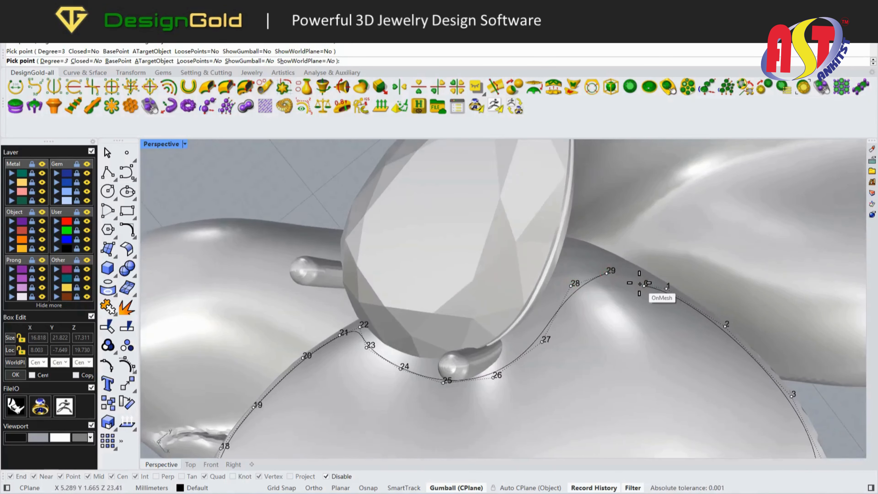
# Set the curve to Closed=Yes and refine its start point so the outline follows the petal's edge
pyautogui.click(93, 62)
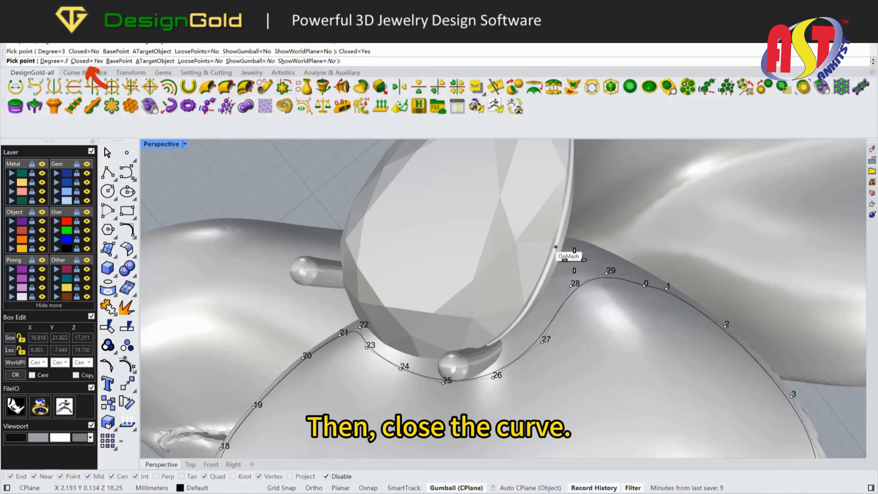
pyautogui.click(645, 286)
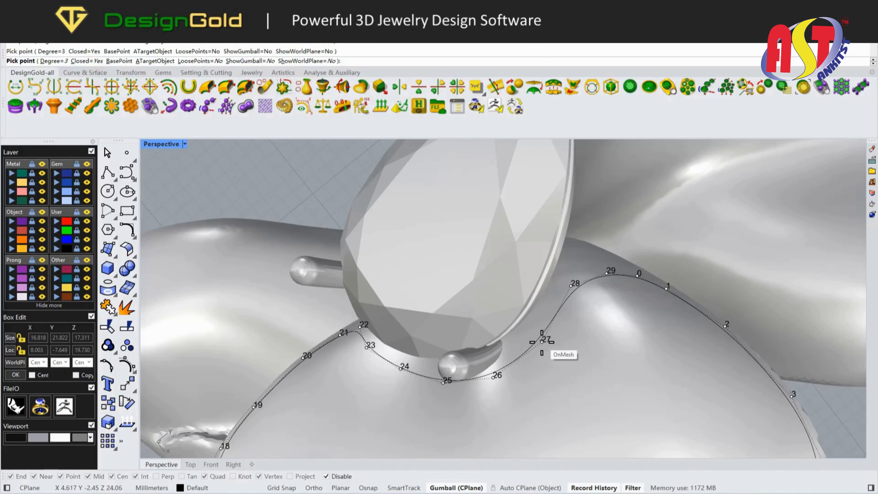
pyautogui.scroll(-4, 567, 311)
pyautogui.moveTo(567, 311); pyautogui.dragTo(390, 318, button='right')
pyautogui.scroll(-1, 489, 280)
pyautogui.click(483, 321)
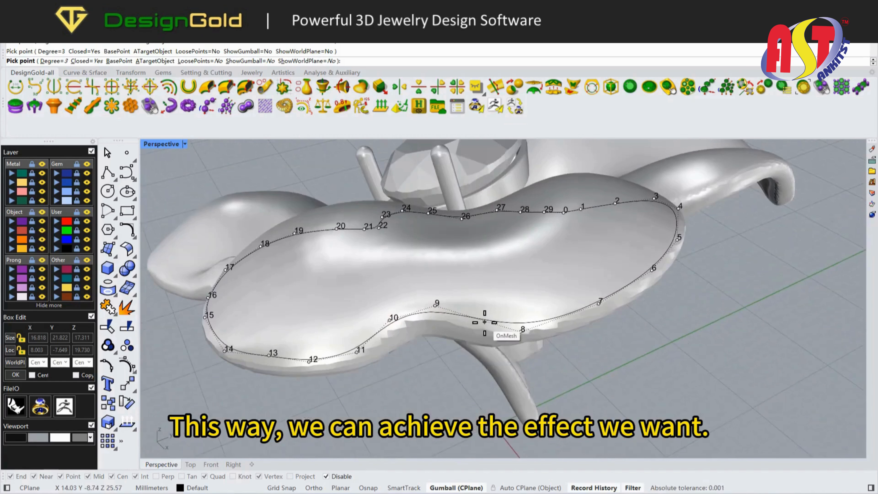
# Add points to the closed curve near the petal's inner notch up to point 31, check the outline all around, and finish the curve
pyautogui.click(563, 316)
pyautogui.moveTo(569, 320); pyautogui.dragTo(467, 344, button='right')
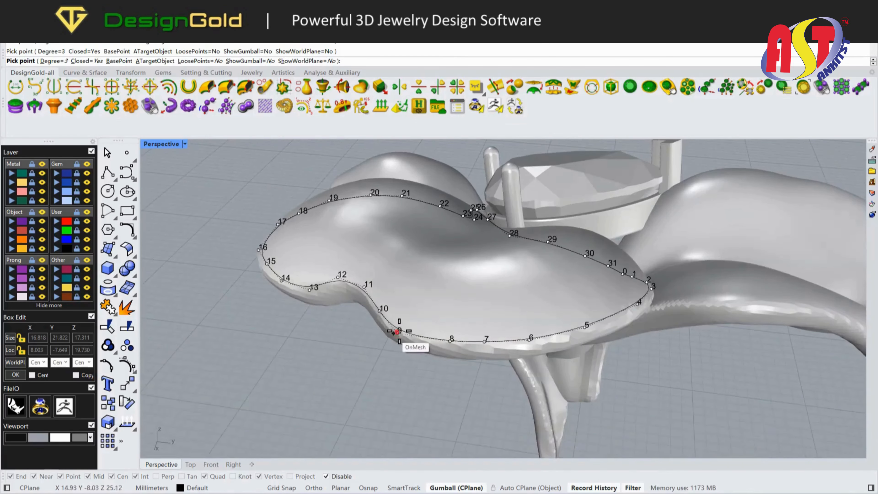
pyautogui.moveTo(401, 333); pyautogui.dragTo(585, 352, button='right')
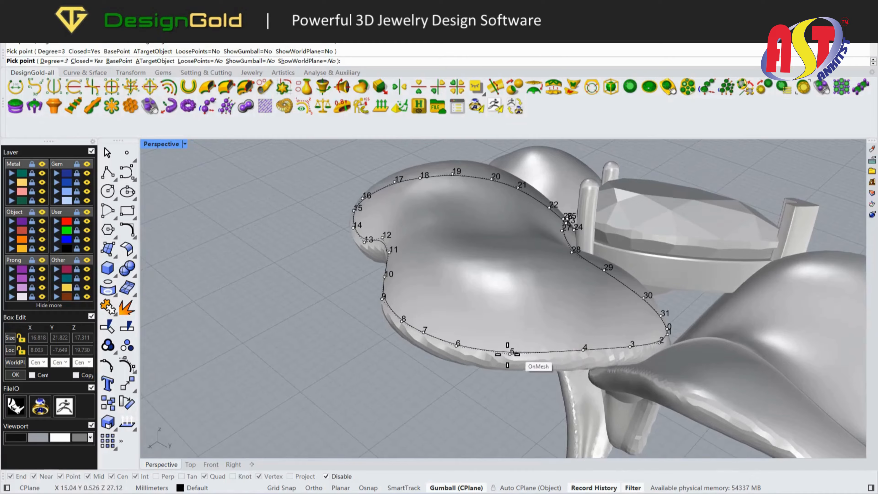
pyautogui.moveTo(511, 351); pyautogui.dragTo(519, 379, button='right')
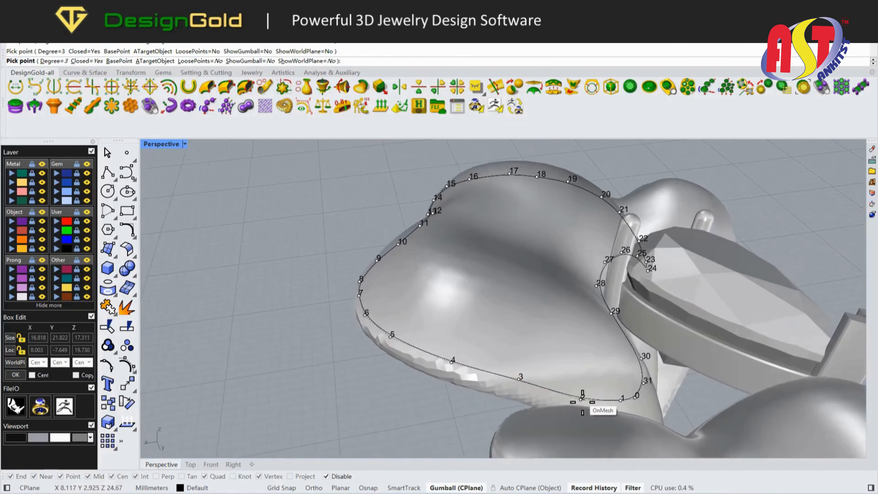
pyautogui.moveTo(582, 402); pyautogui.dragTo(485, 313, button='right')
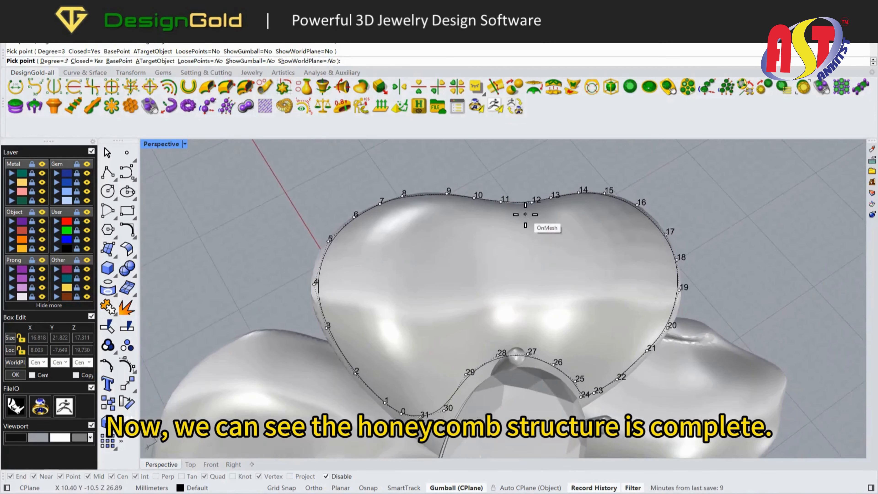
pyautogui.rightClick(508, 231)
# Assign the closed petal curve to the red User01 layer
pyautogui.moveTo(508, 231); pyautogui.dragTo(433, 377, button='right')
pyautogui.click(433, 368)
pyautogui.click(56, 223)
pyautogui.click(222, 246)
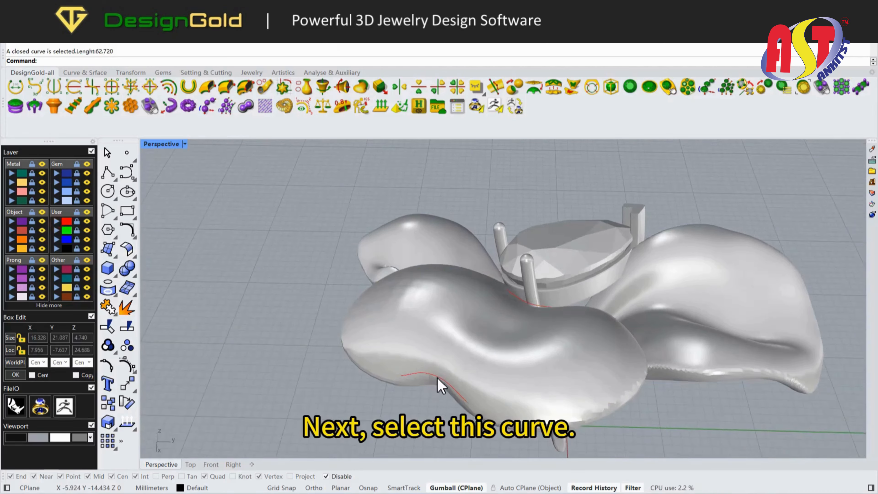
# Extrude the red curve with dgExtrudeCurve, using the petal mesh as ATargetObject, BothSides=Yes and a distance of about 0.7 mm
pyautogui.click(437, 378)
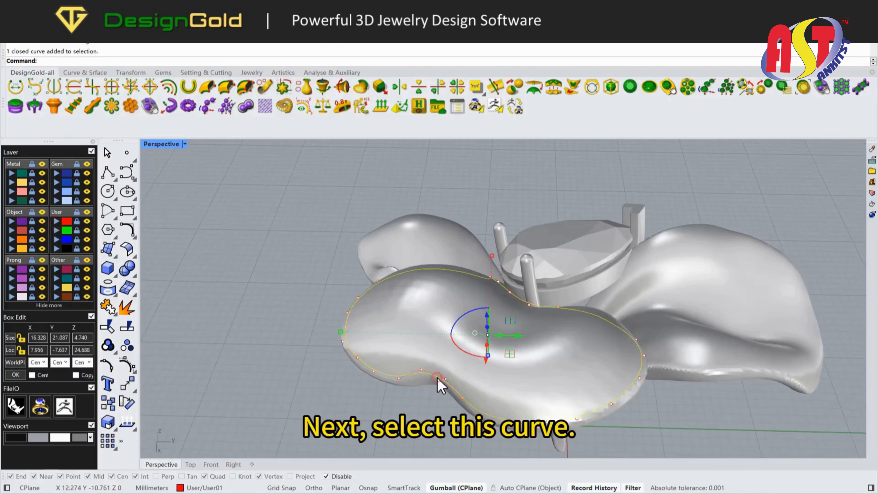
pyautogui.click(363, 89)
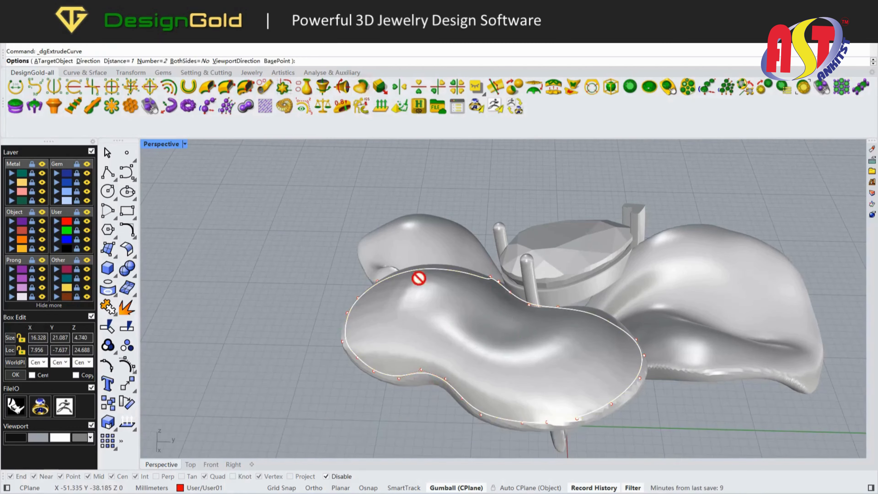
pyautogui.click(45, 59)
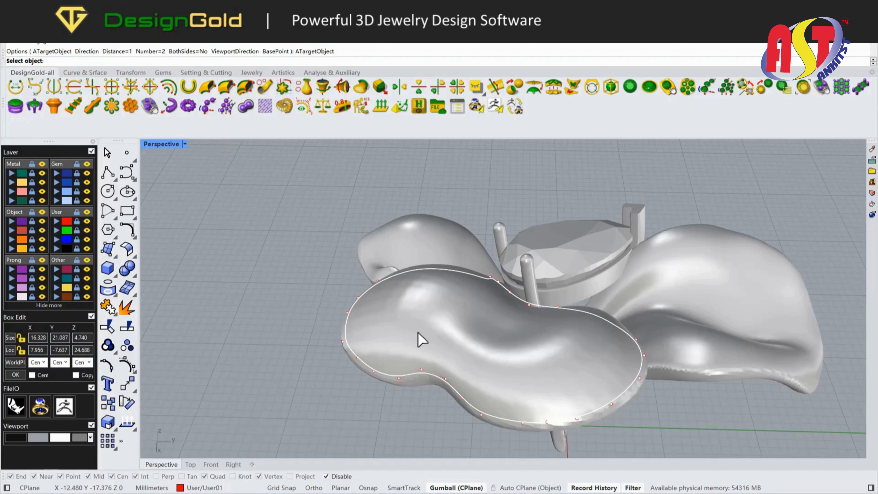
pyautogui.click(421, 340)
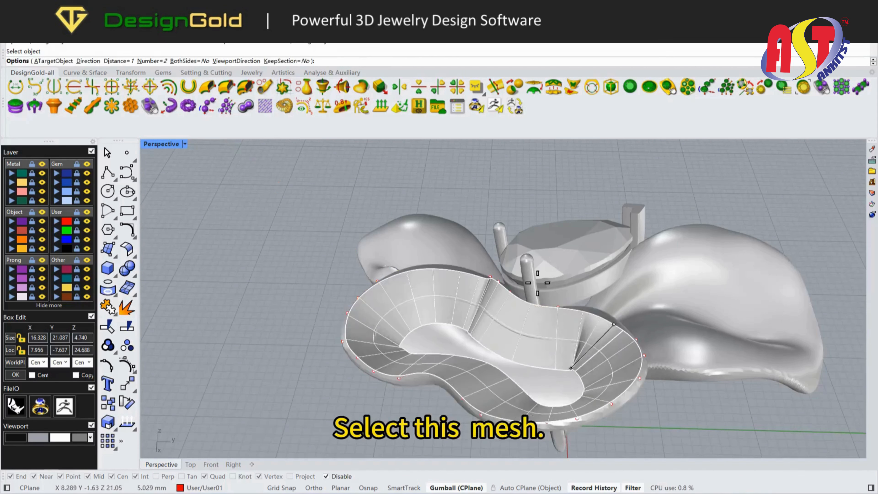
pyautogui.scroll(3, 632, 345)
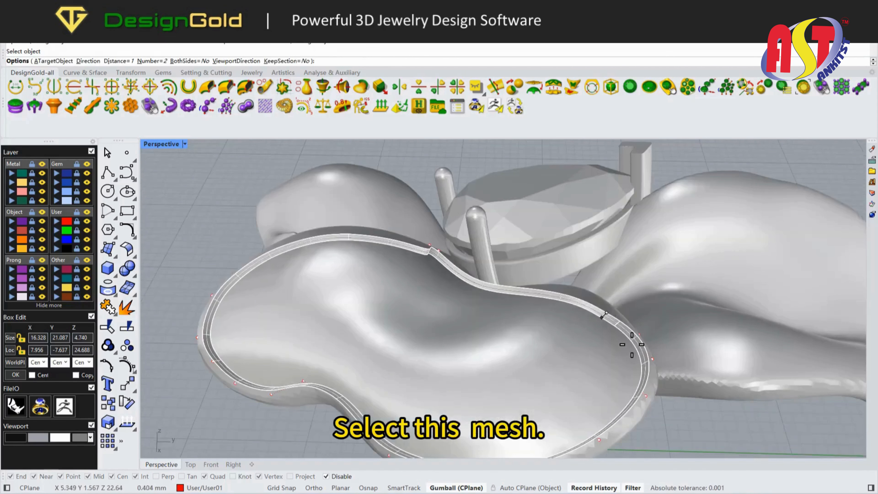
pyautogui.click(189, 61)
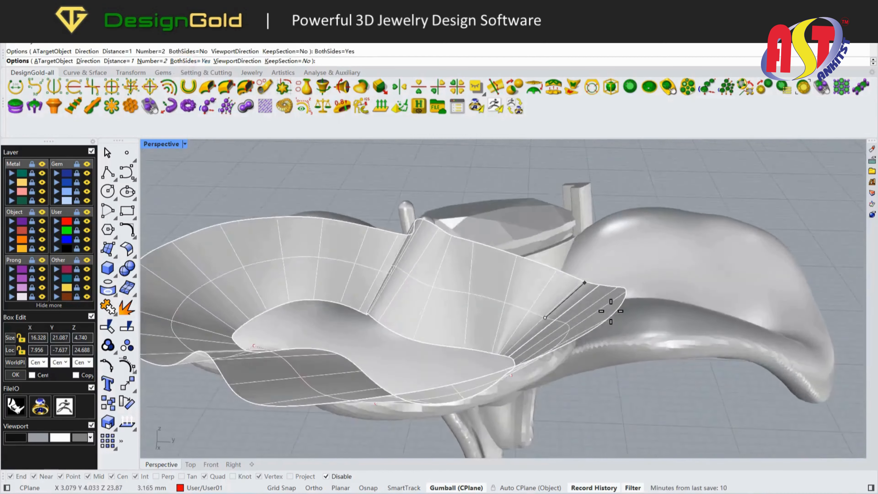
pyautogui.moveTo(611, 311); pyautogui.dragTo(559, 314, button='right')
pyautogui.scroll(2, 566, 313)
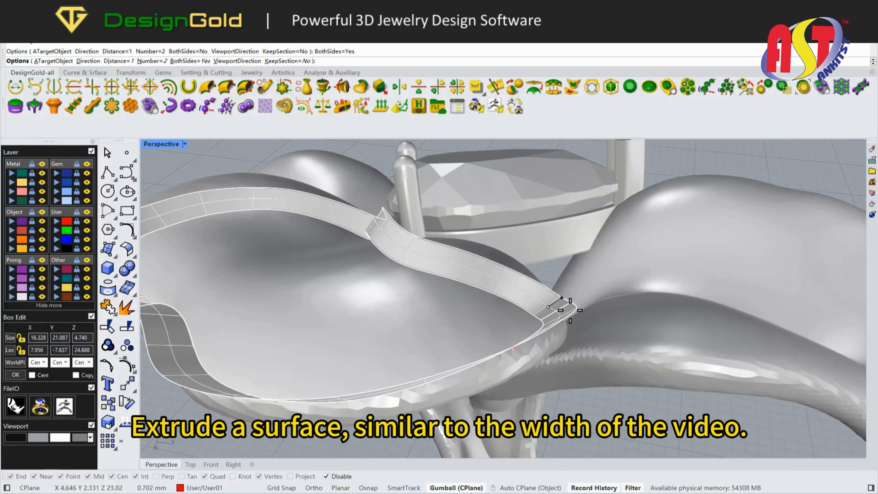
pyautogui.click(570, 310)
pyautogui.moveTo(570, 310); pyautogui.dragTo(574, 289, button='right')
pyautogui.scroll(-4, 553, 323)
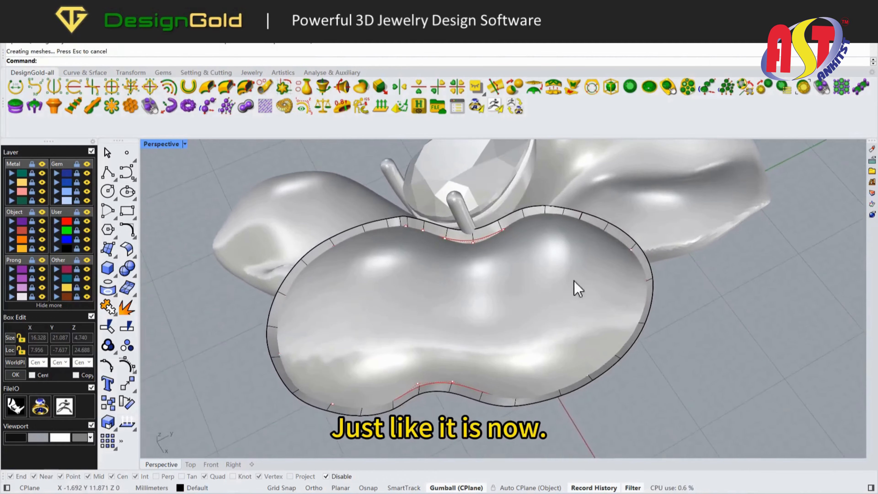
# Split the petal mesh with Mesh Split, using the extruded band surface as the cutting object
pyautogui.click(446, 235)
pyautogui.click(445, 432)
pyautogui.moveTo(507, 360); pyautogui.dragTo(538, 315, button='right')
pyautogui.click(537, 315)
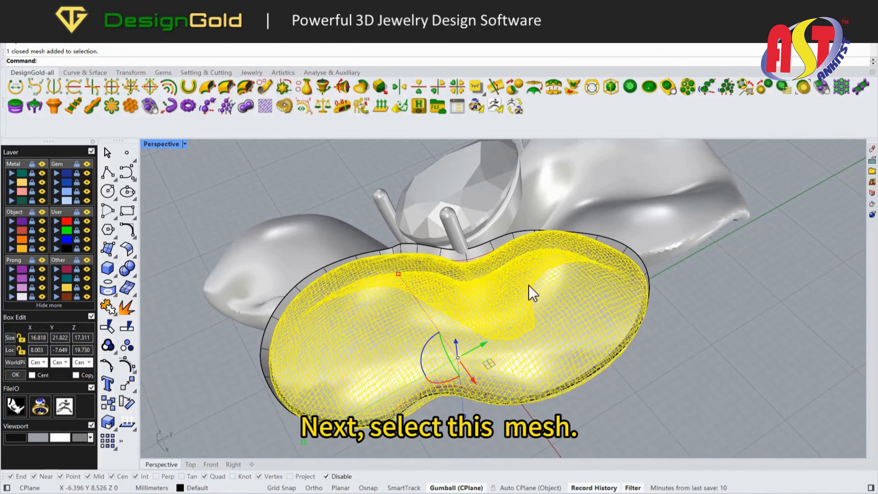
pyautogui.click(135, 299)
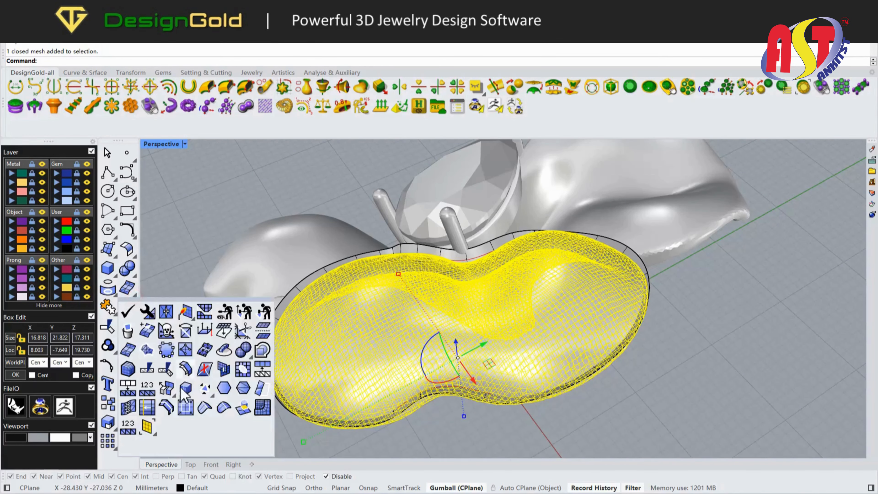
pyautogui.click(147, 369)
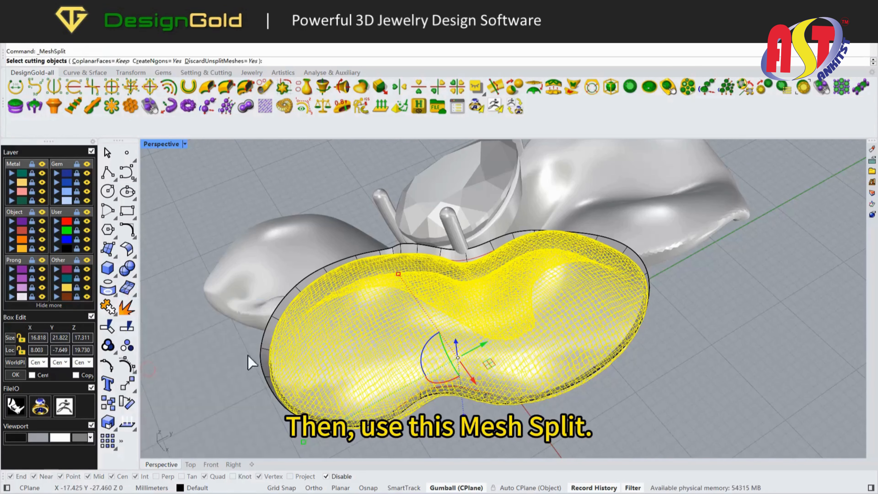
pyautogui.click(649, 281)
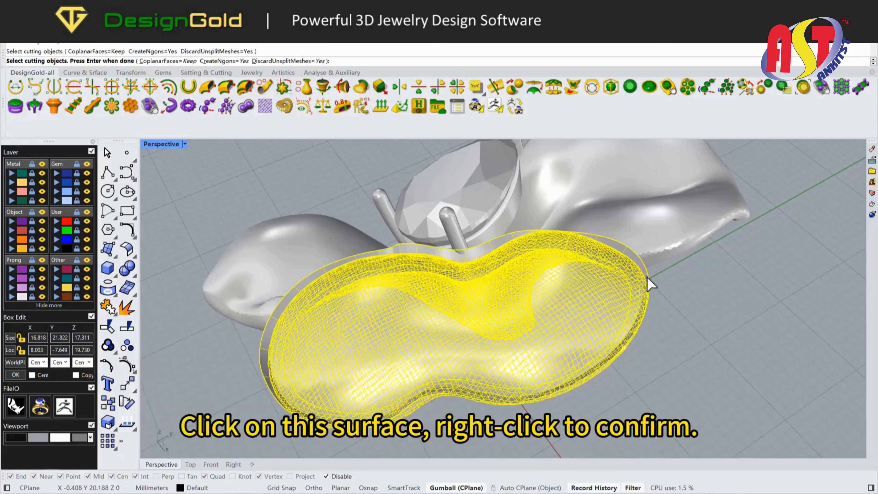
pyautogui.scroll(3, 640, 285)
pyautogui.rightClick(615, 293)
# Check the split-off top part of the petal mesh, and hide the extruded band surface
pyautogui.click(541, 309)
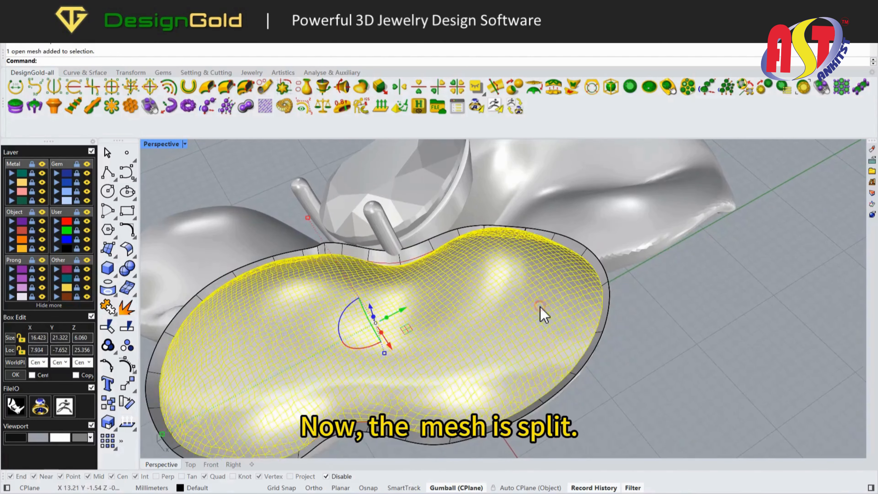
pyautogui.moveTo(540, 307); pyautogui.dragTo(489, 204, button='right')
pyautogui.click(685, 220)
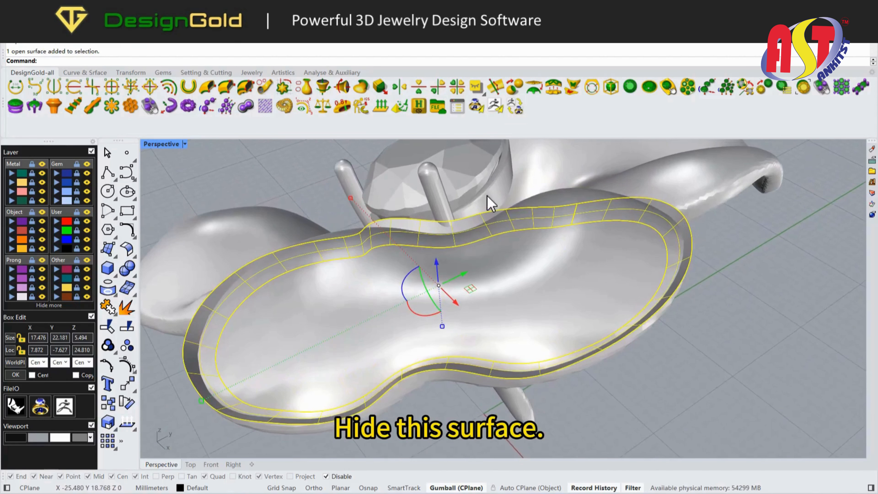
pyautogui.click(46, 71)
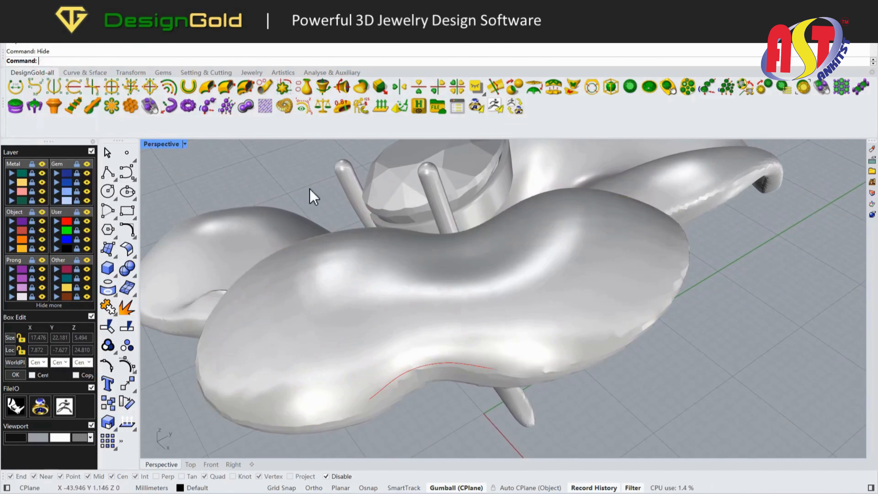
# Offset the petal's split-off top mesh by 0.35 mm with Offset Mesh, using Solid=Yes
pyautogui.click(383, 299)
pyautogui.moveTo(389, 305); pyautogui.dragTo(508, 306, button='right')
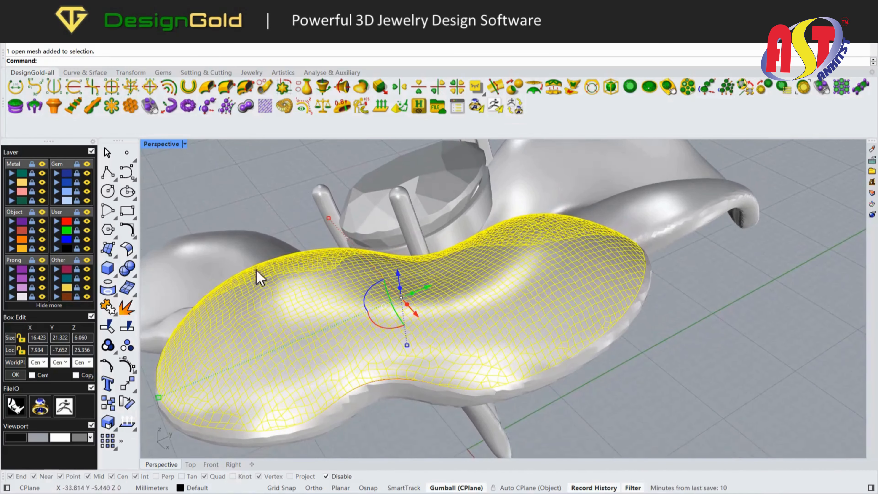
pyautogui.click(135, 301)
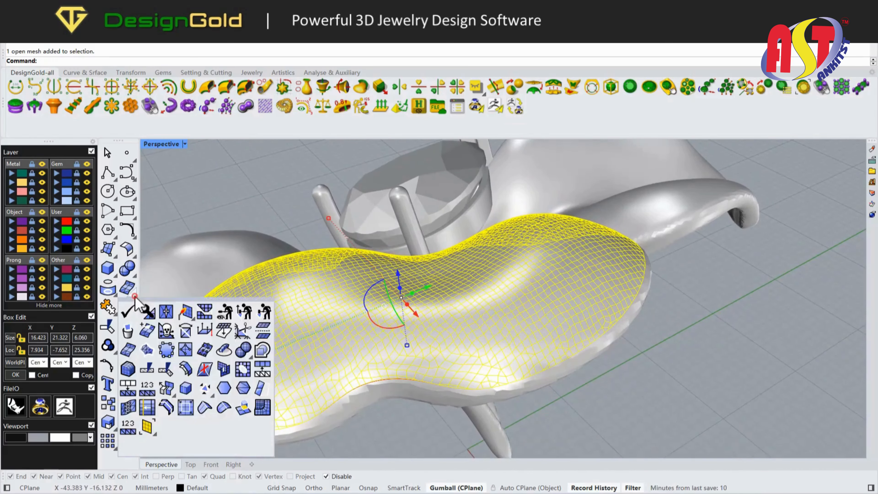
pyautogui.click(186, 369)
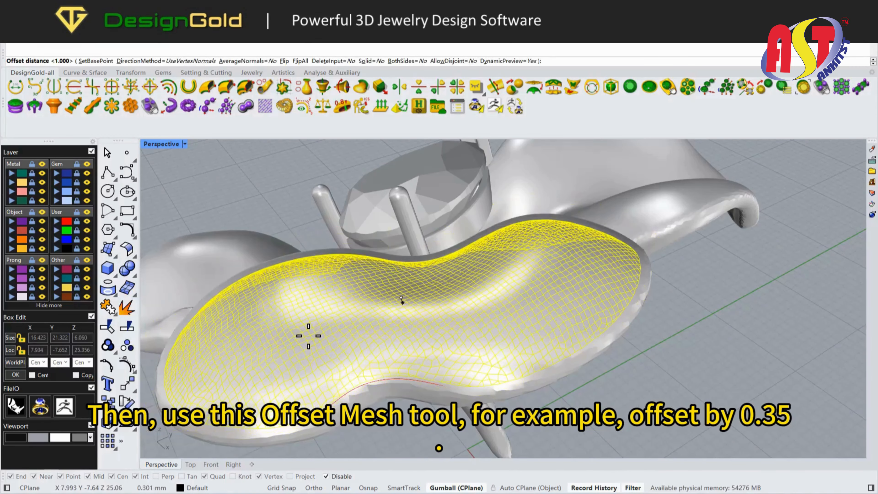
pyautogui.write('0.35')
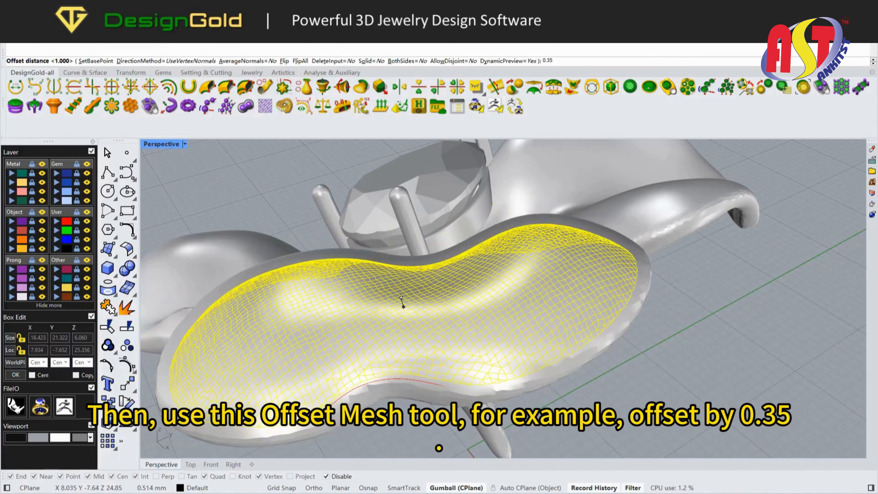
pyautogui.press('Return')
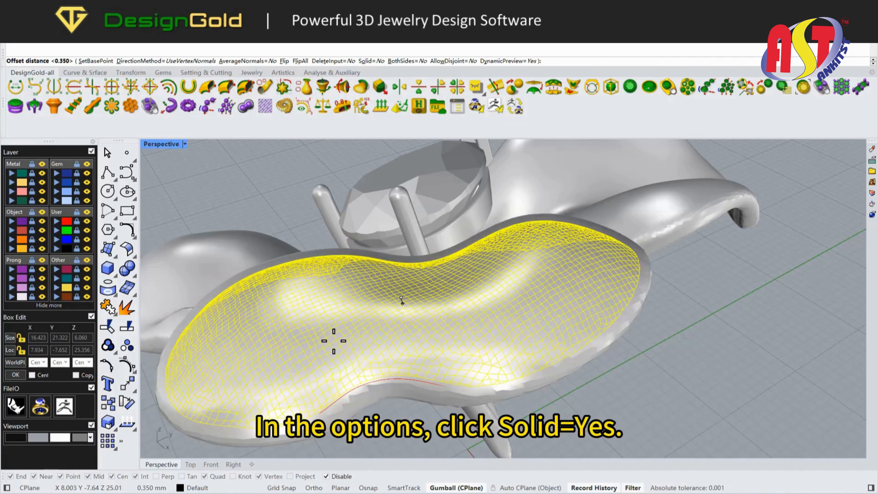
pyautogui.click(374, 61)
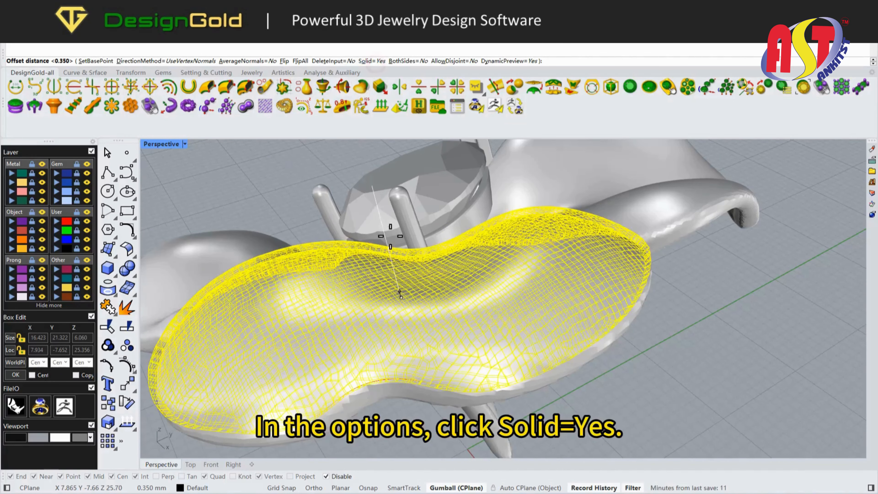
pyautogui.click(283, 393)
# Distinguish the overlapping meshes on the petal and delete the open base mesh, keeping the closed offset mesh
pyautogui.click(298, 351)
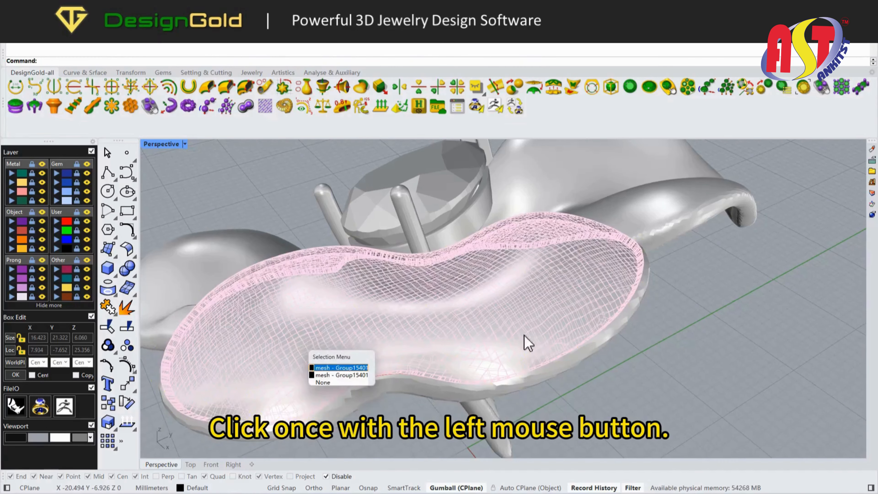
pyautogui.click(337, 370)
pyautogui.scroll(2, 645, 257)
pyautogui.moveTo(645, 256); pyautogui.dragTo(623, 288, button='right')
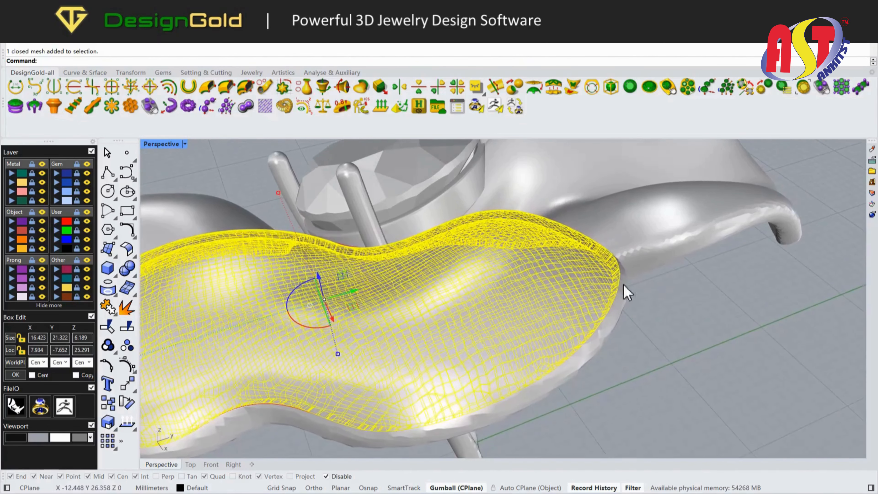
pyautogui.press('Escape')
pyautogui.click(605, 281)
pyautogui.click(622, 296)
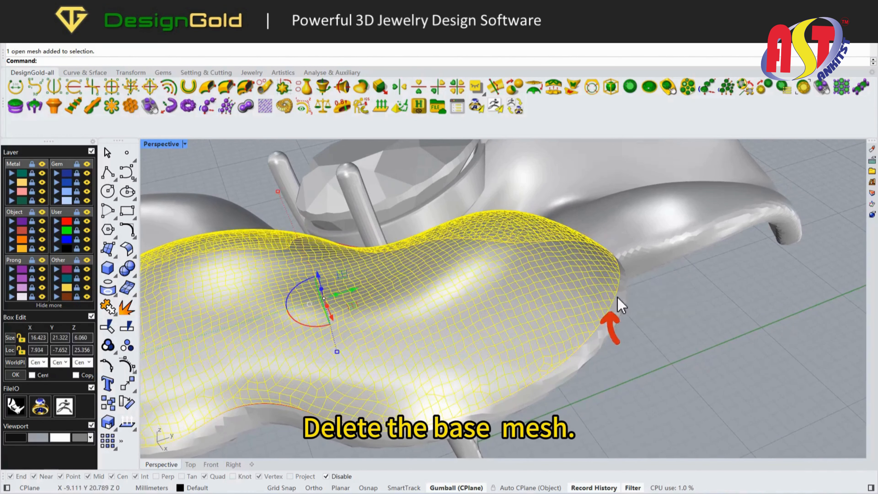
pyautogui.press('Delete')
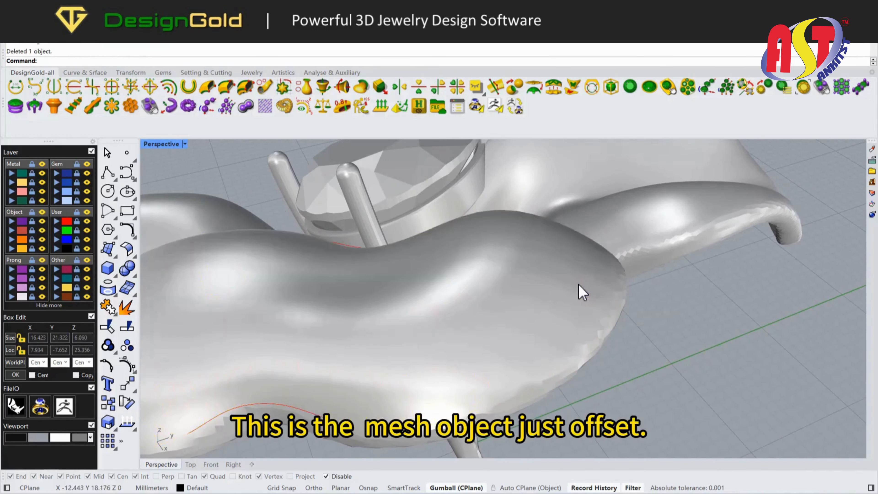
# Extract the top surface of the closed offset mesh with Extract Mesh Part and delete it
pyautogui.click(575, 285)
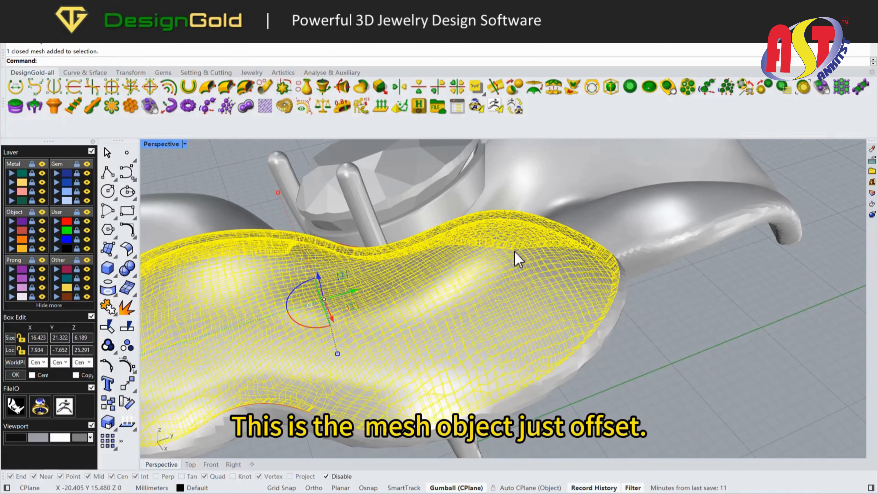
pyautogui.click(659, 351)
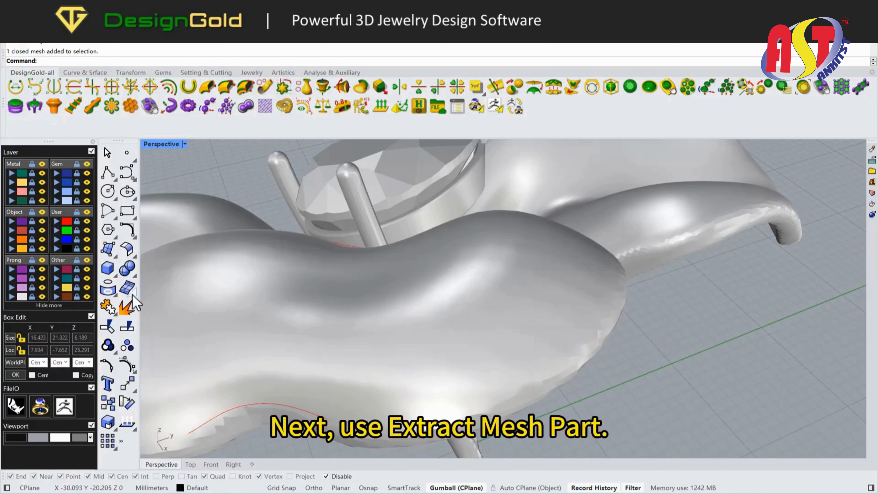
pyautogui.click(127, 307)
pyautogui.click(176, 401)
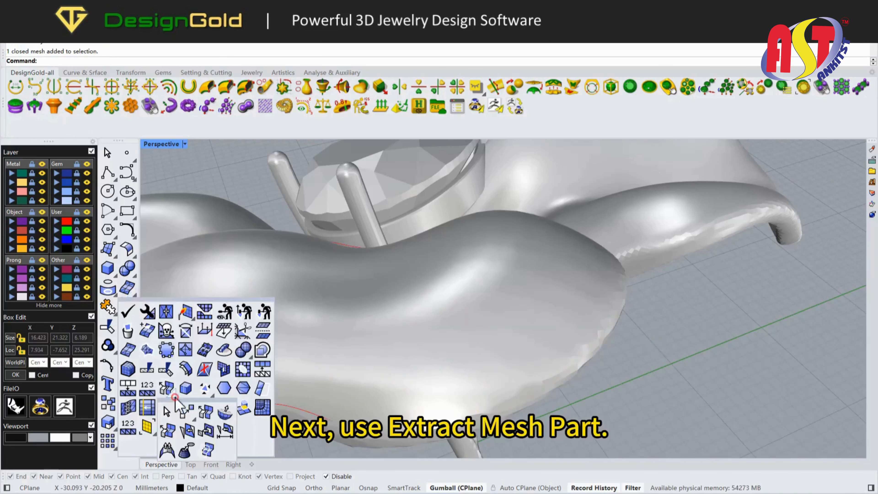
pyautogui.click(183, 455)
pyautogui.click(495, 313)
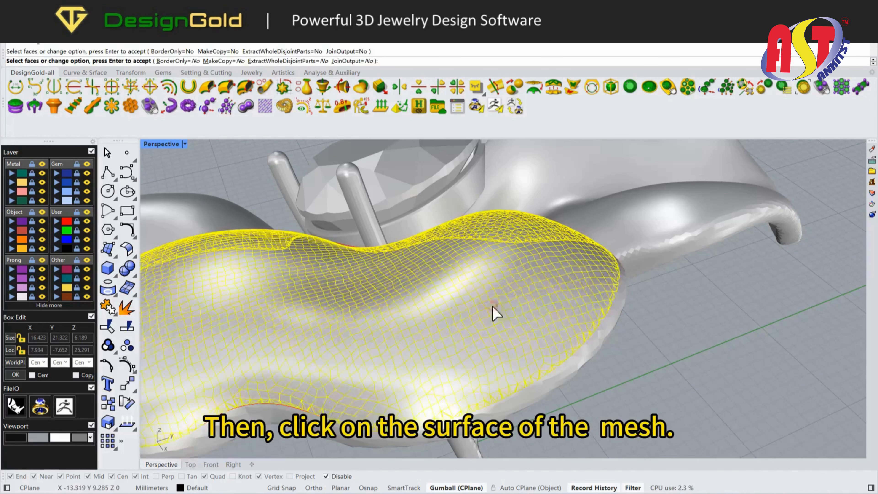
pyautogui.rightClick(457, 263)
pyautogui.press('Delete')
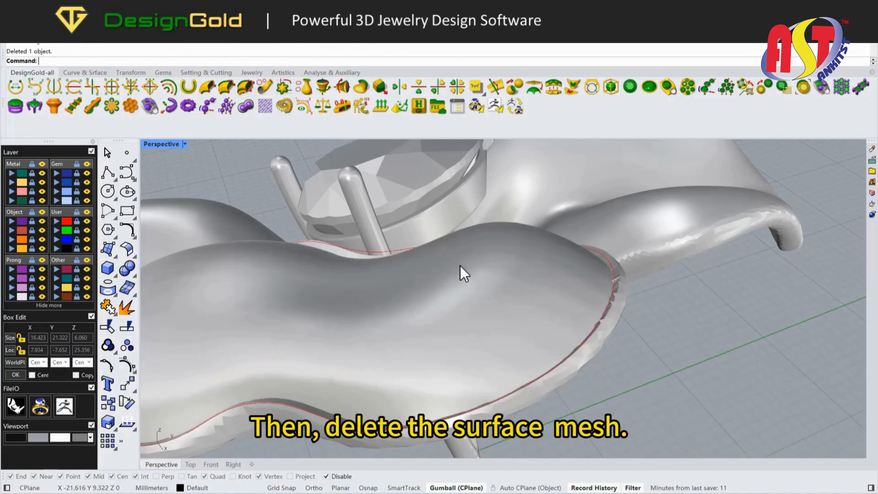
# Extract the recessed inner surface of the petal's offset mesh as a separate mesh with Extract Mesh Part
pyautogui.moveTo(461, 273); pyautogui.dragTo(490, 304, button='right')
pyautogui.click(498, 335)
pyautogui.click(290, 327)
pyautogui.scroll(4, 307, 333)
pyautogui.moveTo(307, 334); pyautogui.dragTo(325, 313, button='right')
pyautogui.click(341, 327)
pyautogui.click(145, 301)
pyautogui.click(133, 295)
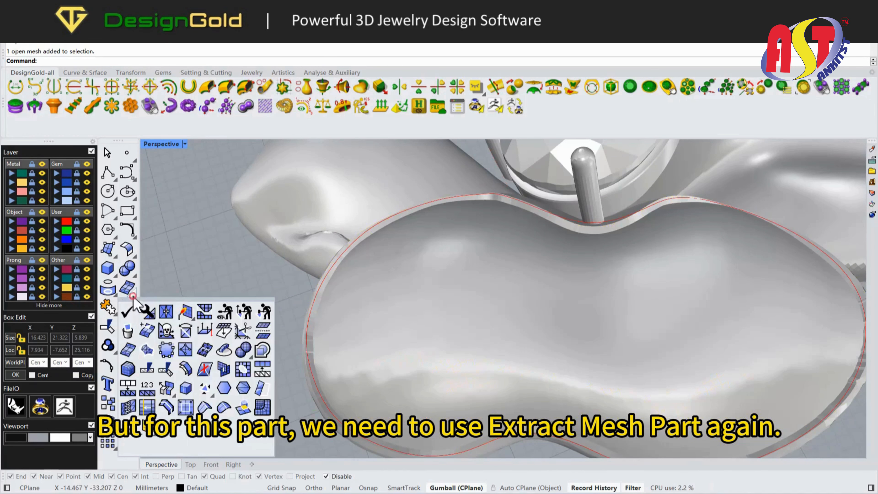
pyautogui.click(172, 394)
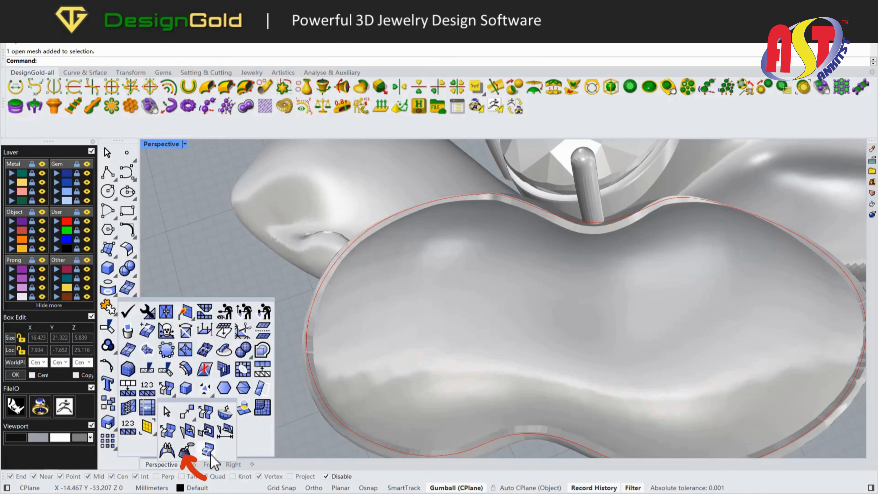
pyautogui.click(196, 452)
pyautogui.click(381, 335)
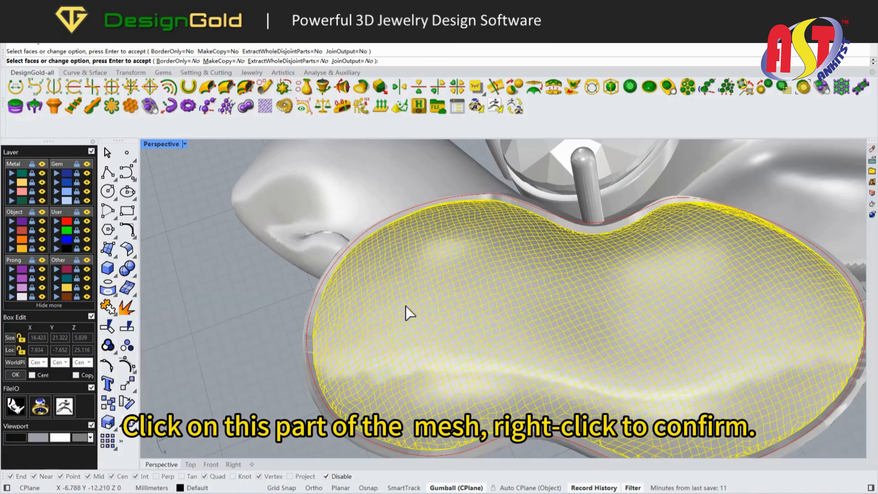
pyautogui.rightClick(234, 308)
# Start Pave Gems on the extracted petal surface and check the initial gem layout
pyautogui.click(365, 312)
pyautogui.moveTo(365, 311); pyautogui.dragTo(528, 311, button='right')
pyautogui.scroll(-2, 503, 309)
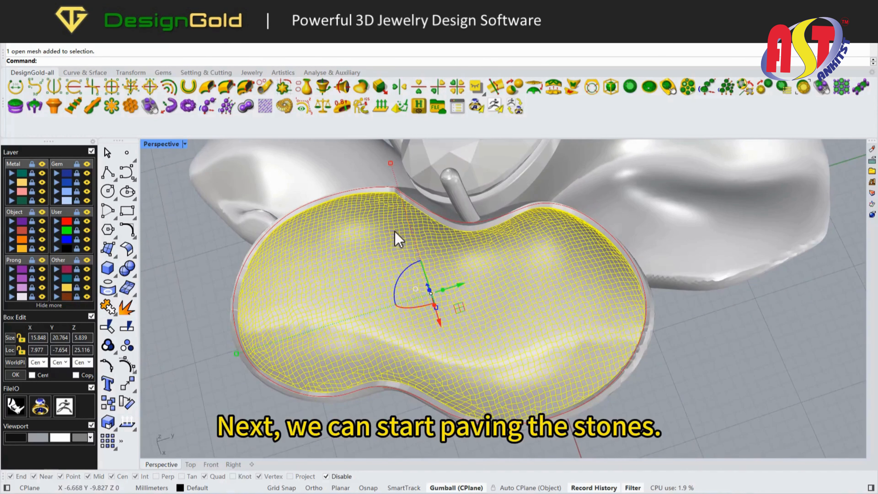
pyautogui.moveTo(397, 240); pyautogui.dragTo(557, 331, button='right')
pyautogui.press('Escape')
pyautogui.click(555, 322)
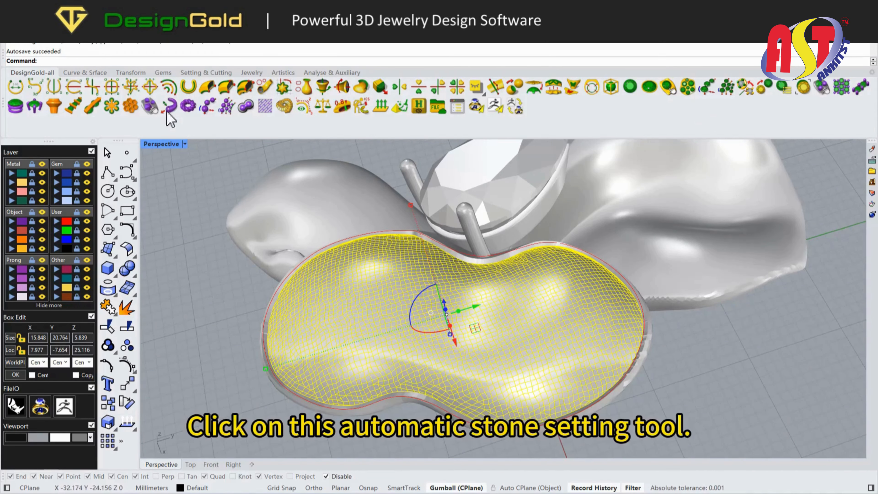
pyautogui.click(688, 87)
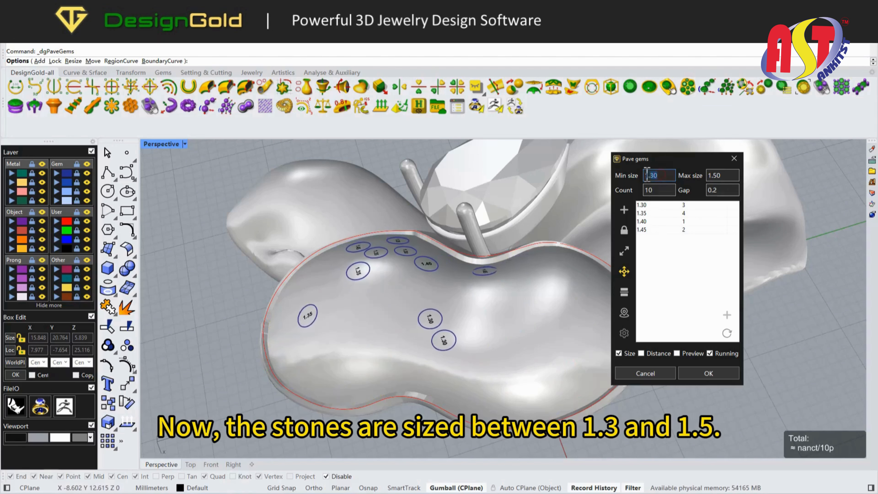
pyautogui.moveTo(735, 178); pyautogui.dragTo(700, 175)
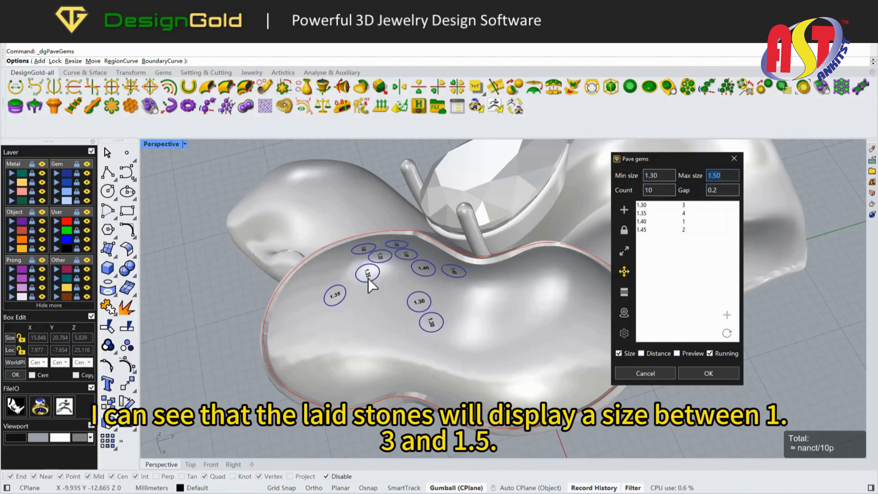
pyautogui.scroll(4, 377, 275)
pyautogui.moveTo(376, 275); pyautogui.dragTo(403, 263, button='right')
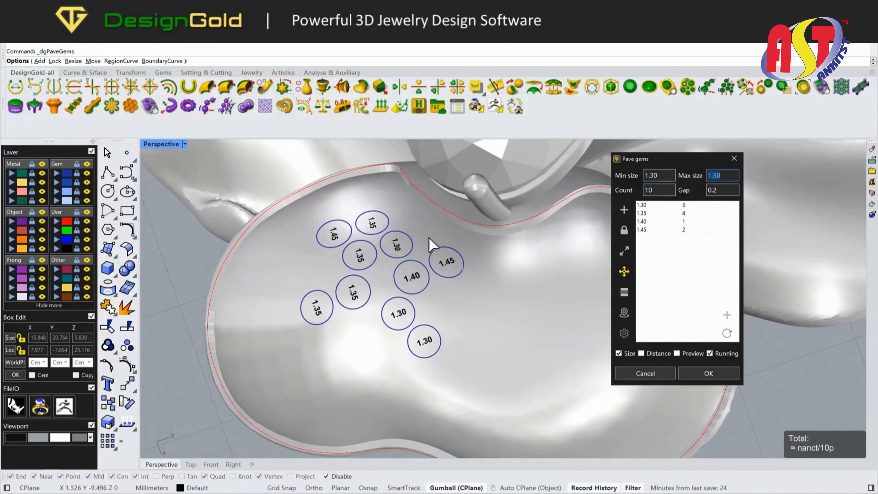
# Set the pave gem count to 70 and the gap to 0.15, and regenerate the layout
pyautogui.doubleClick(658, 190)
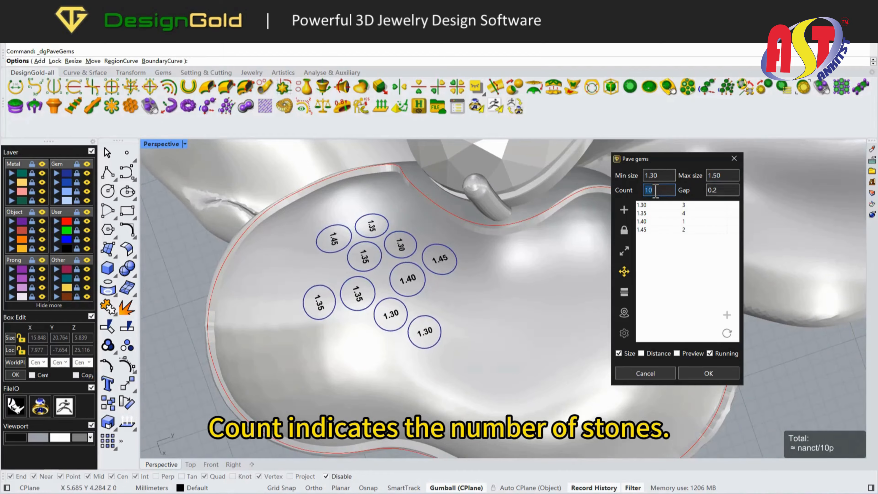
pyautogui.scroll(10, 663, 191)
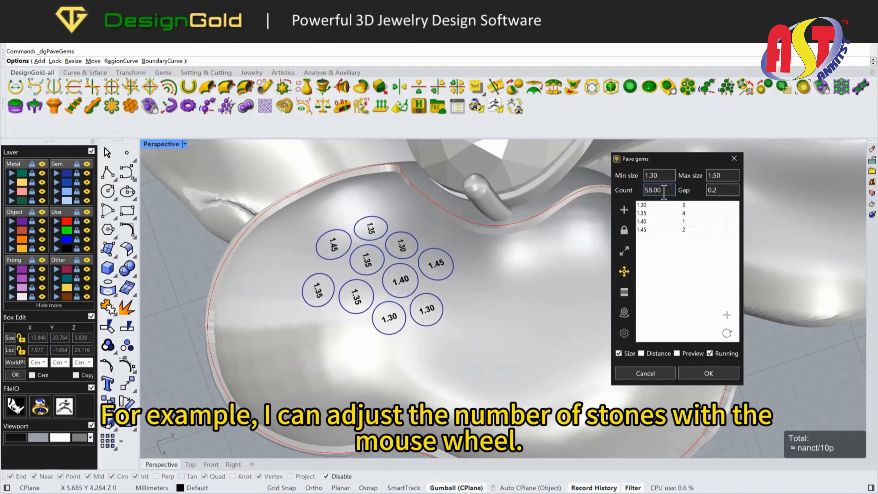
pyautogui.scroll(3, 663, 191)
pyautogui.click(731, 189)
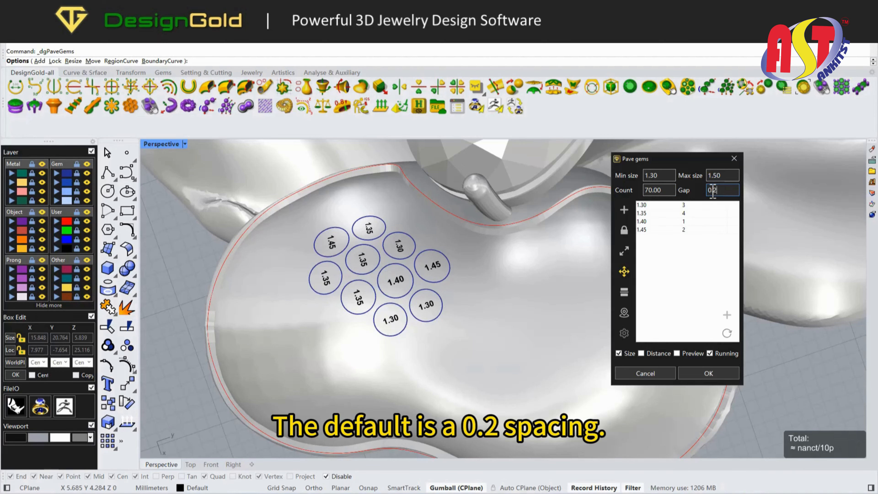
pyautogui.doubleClick(718, 190)
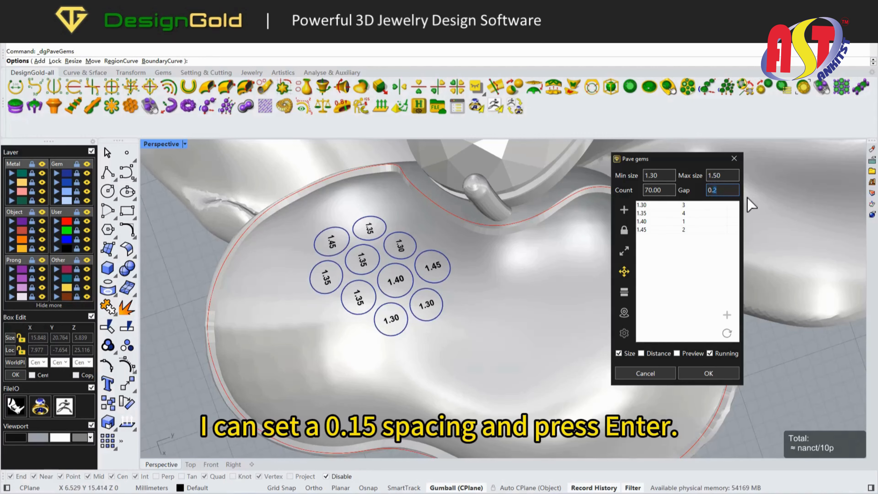
pyautogui.press('Return')
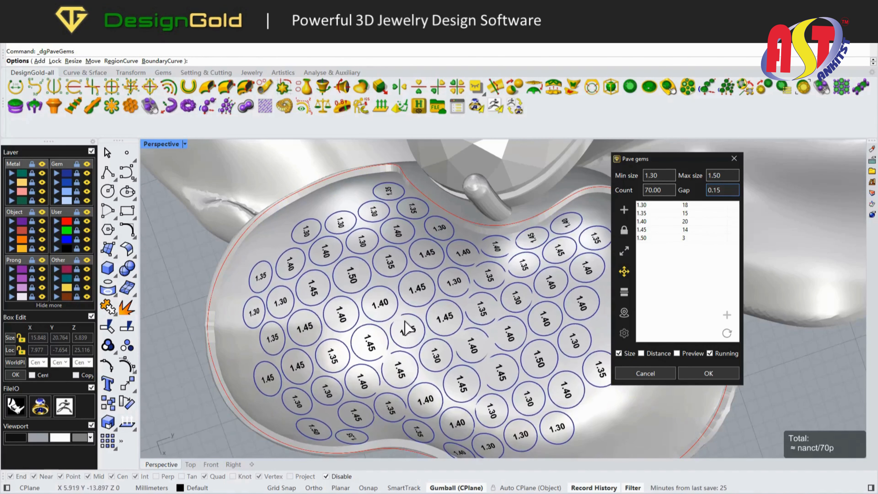
# Set the minimum gem size to 1.5 so it matches the maximum size, and update the layout
pyautogui.click(661, 176)
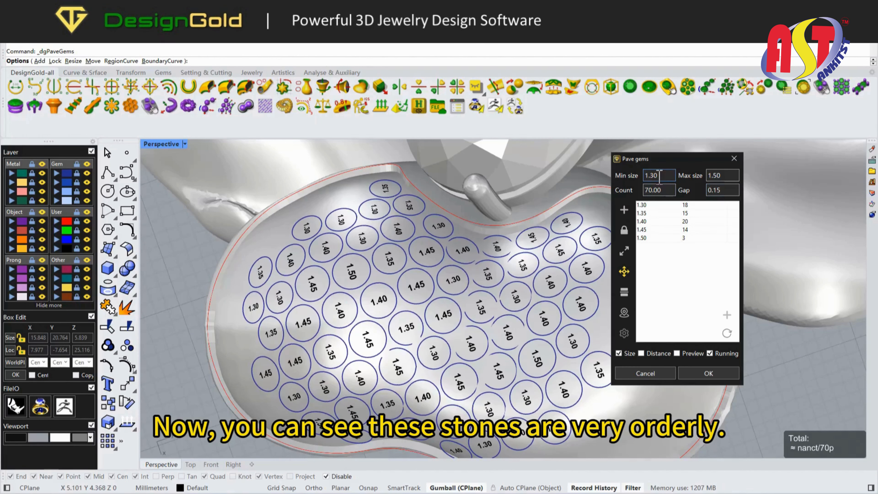
pyautogui.moveTo(666, 176); pyautogui.dragTo(638, 178)
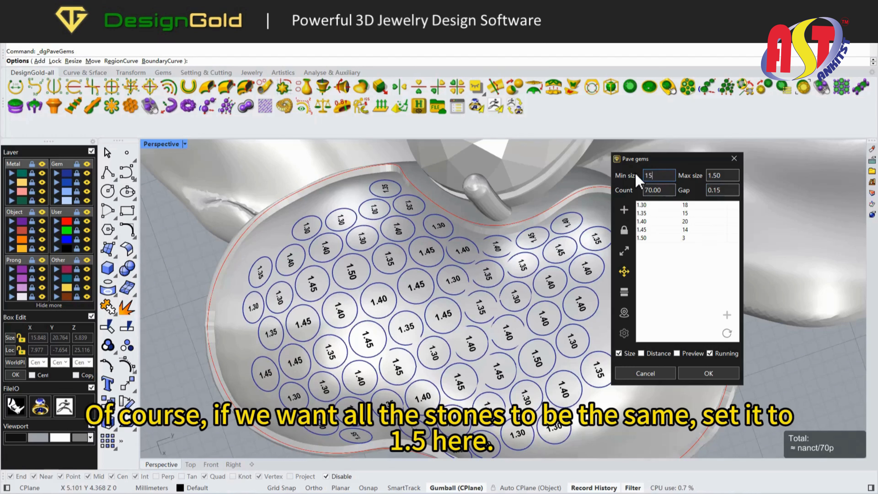
pyautogui.write('1.5')
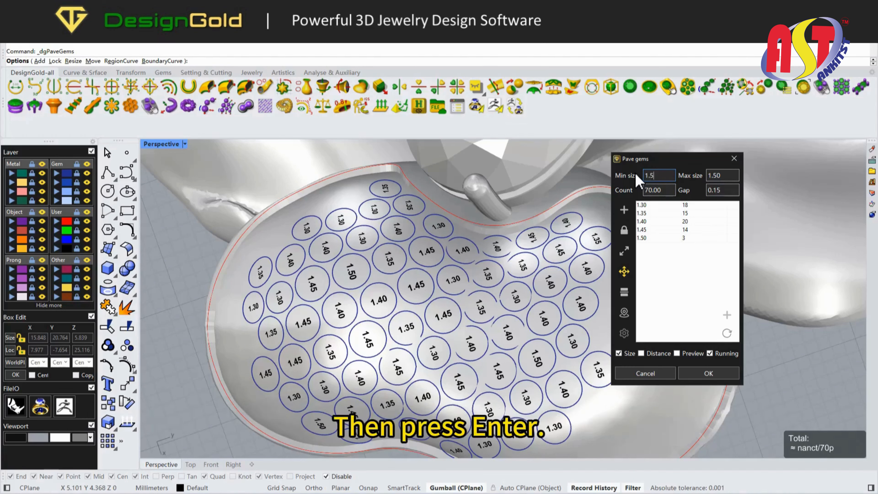
pyautogui.press('Return')
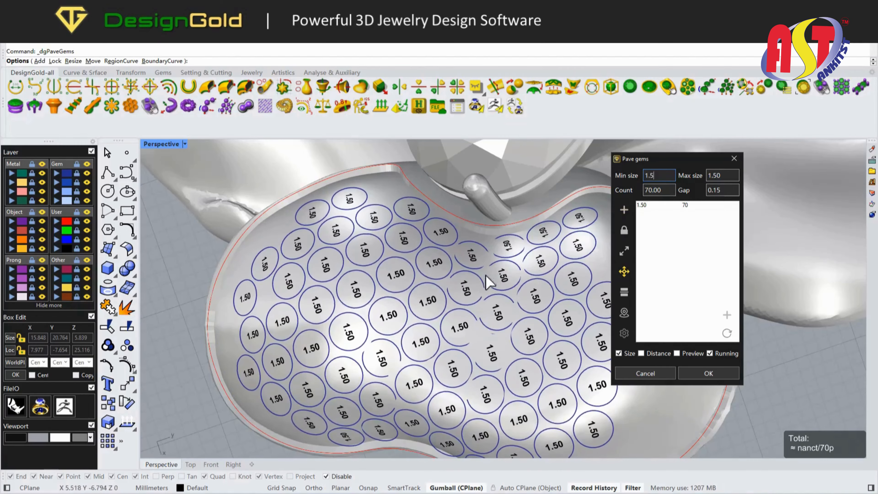
# Raise the pave gem count to 100 and regenerate the layout
pyautogui.moveTo(653, 160); pyautogui.dragTo(738, 164)
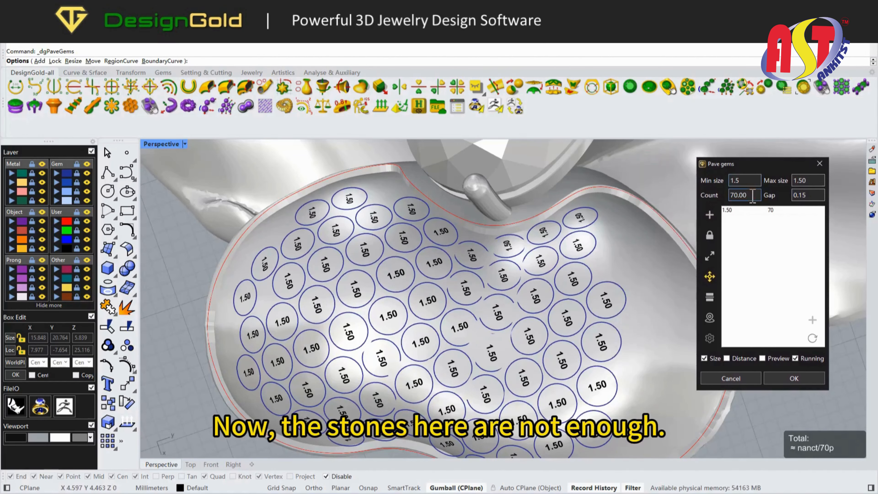
pyautogui.scroll(20, 753, 195)
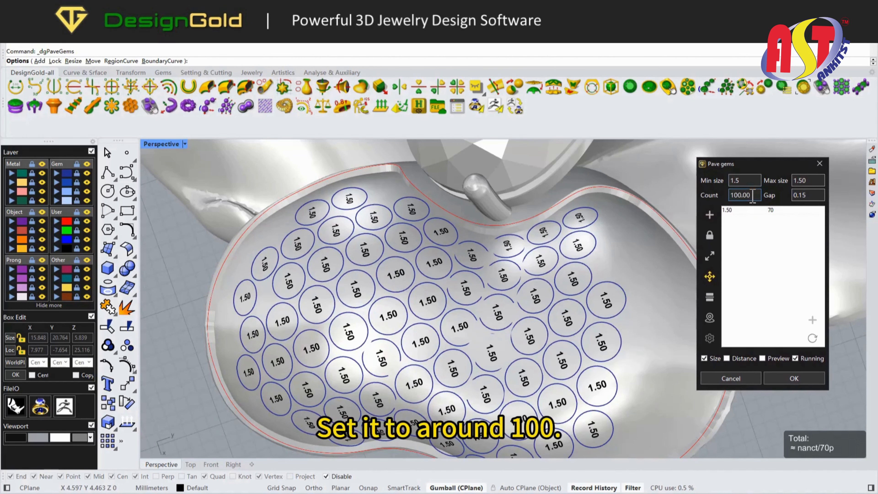
pyautogui.press('Return')
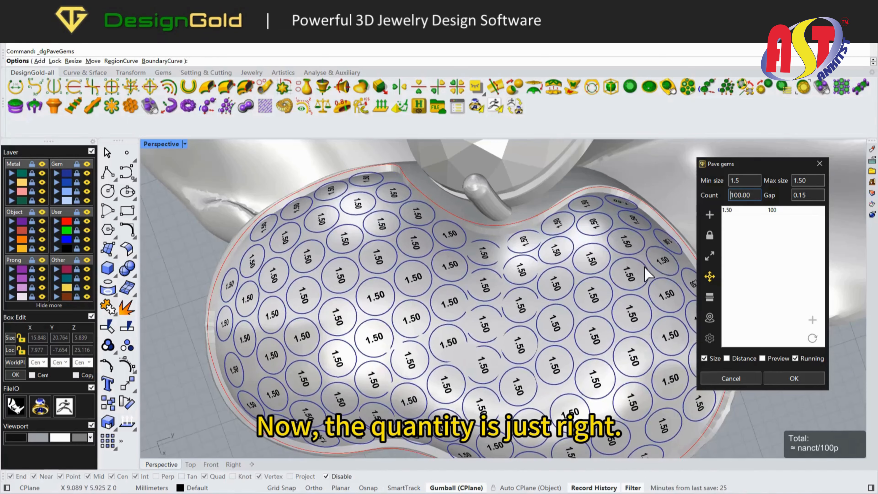
# Move two gems at the petal's rounded end inward, away from the boundary, to even out their spacing
pyautogui.moveTo(648, 273); pyautogui.dragTo(546, 253, button='right')
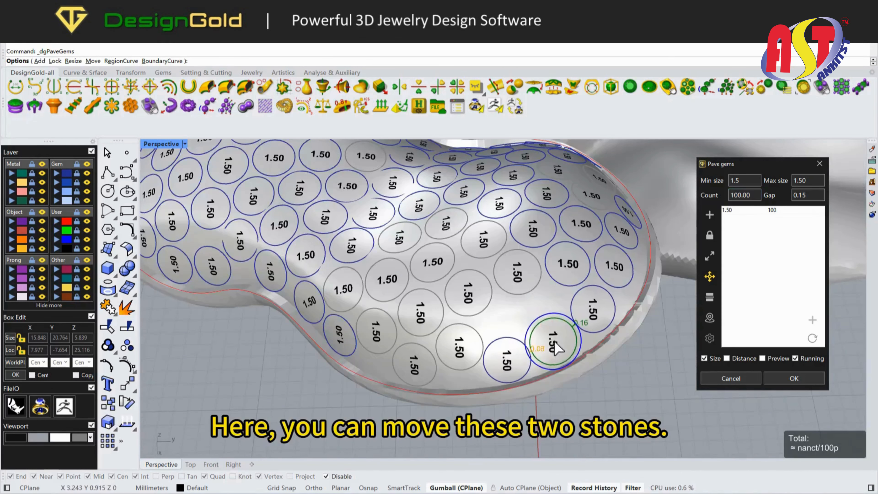
pyautogui.click(507, 327)
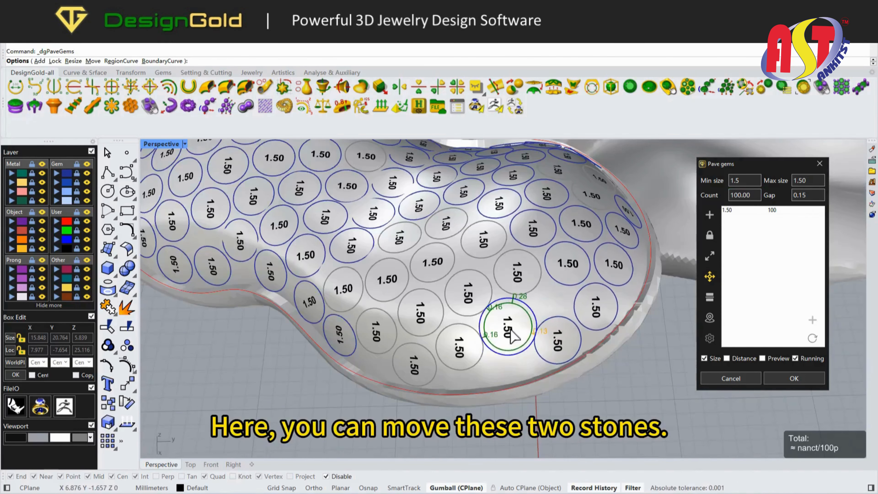
pyautogui.moveTo(562, 339); pyautogui.dragTo(557, 310)
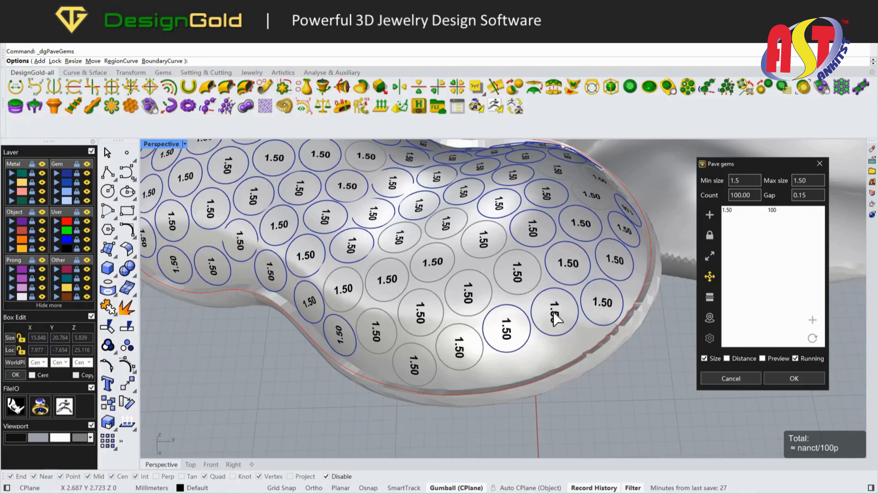
# Add three 1.00 mm gems in the gap along the edge of the petal's rounded end
pyautogui.moveTo(522, 341); pyautogui.dragTo(519, 337, button='right')
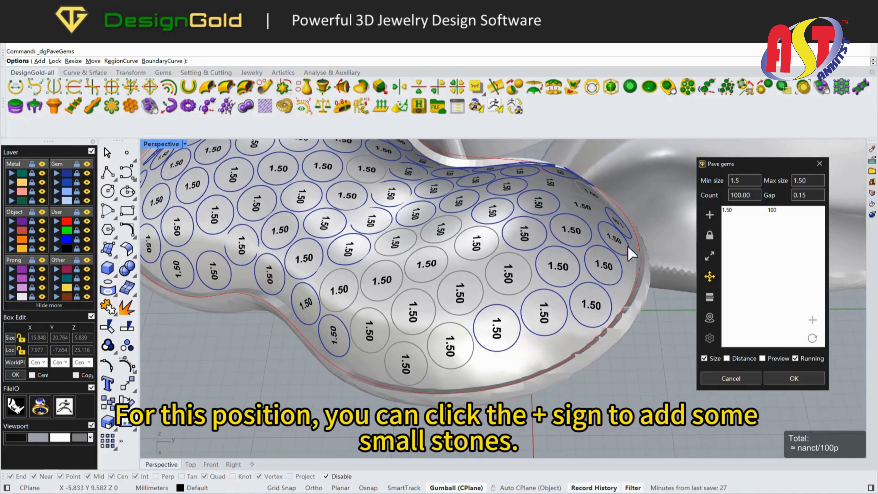
pyautogui.click(709, 215)
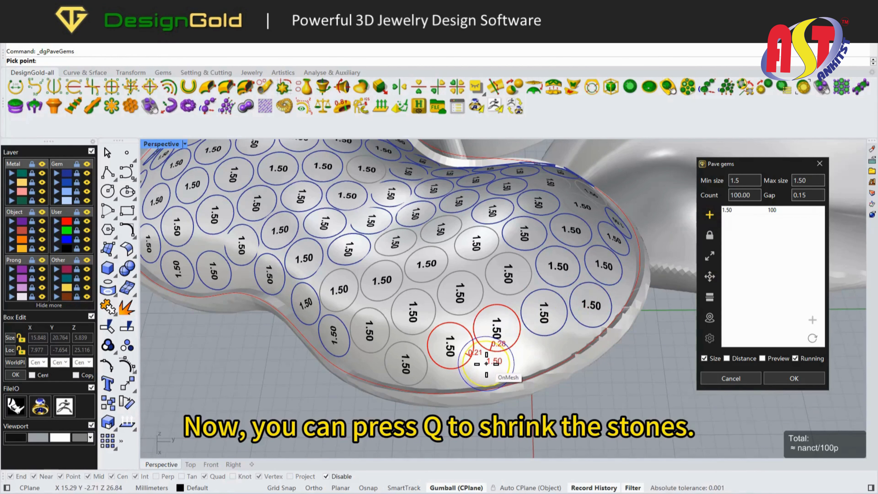
pyautogui.press('q')
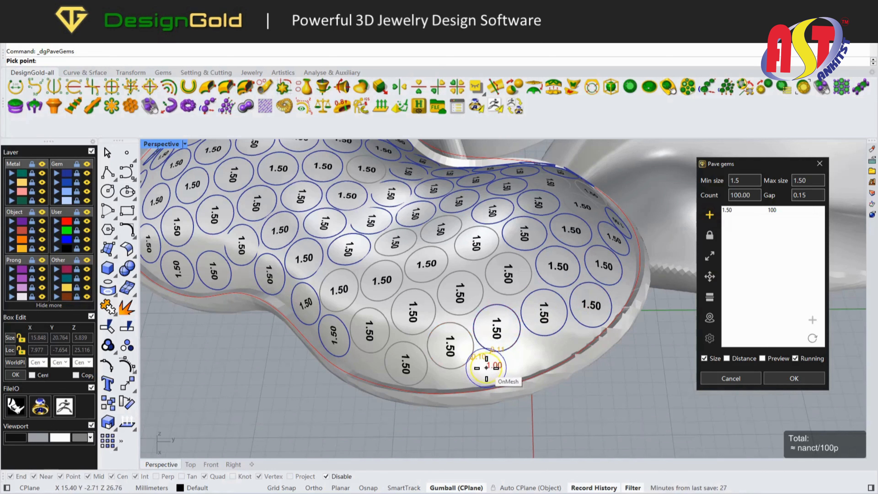
pyautogui.click(486, 368)
pyautogui.click(531, 354)
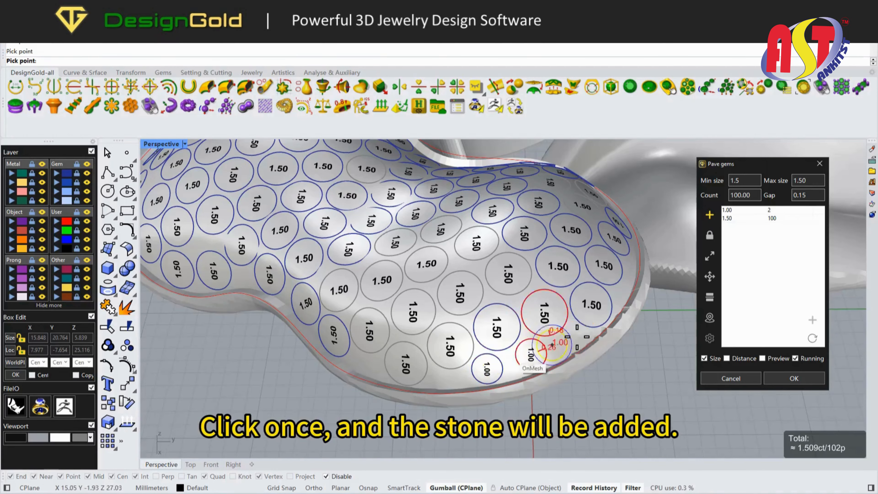
pyautogui.click(582, 336)
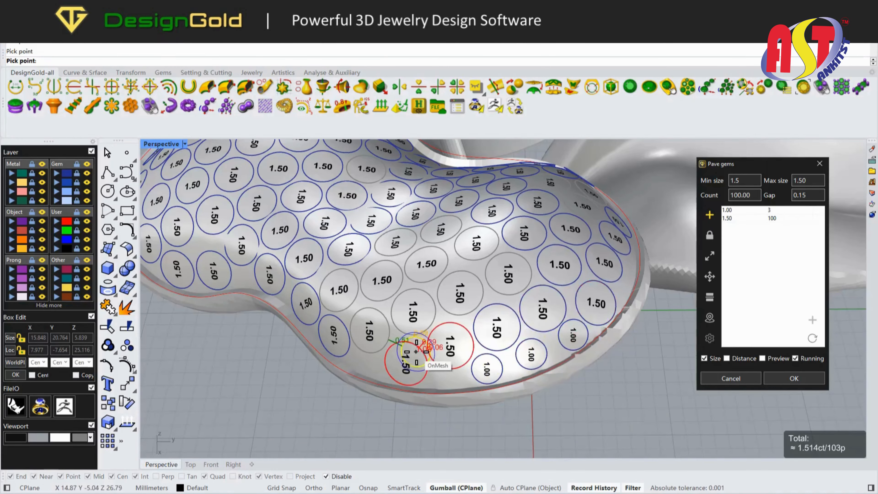
# Add three more 1.00 mm gems in the remaining gaps along the petal's edge
pyautogui.scroll(-5, 421, 350)
pyautogui.moveTo(421, 350); pyautogui.dragTo(383, 348, button='right')
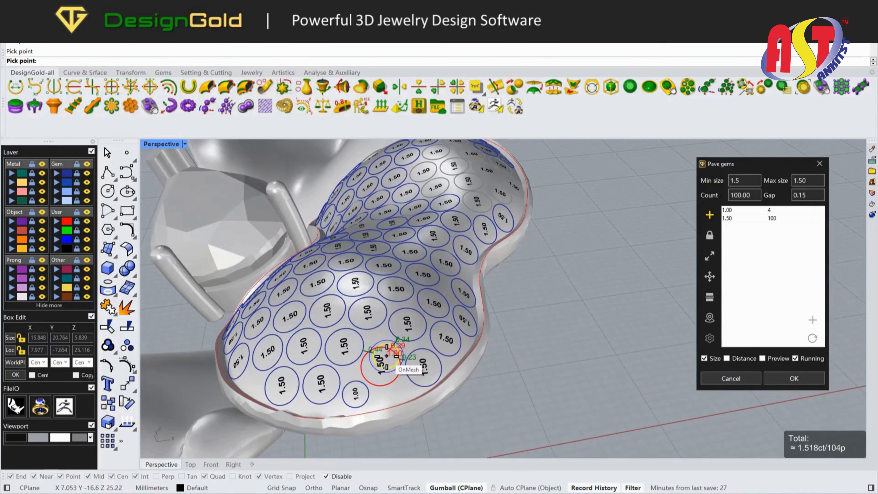
pyautogui.moveTo(424, 388); pyautogui.dragTo(482, 320, button='right')
pyautogui.click(424, 300)
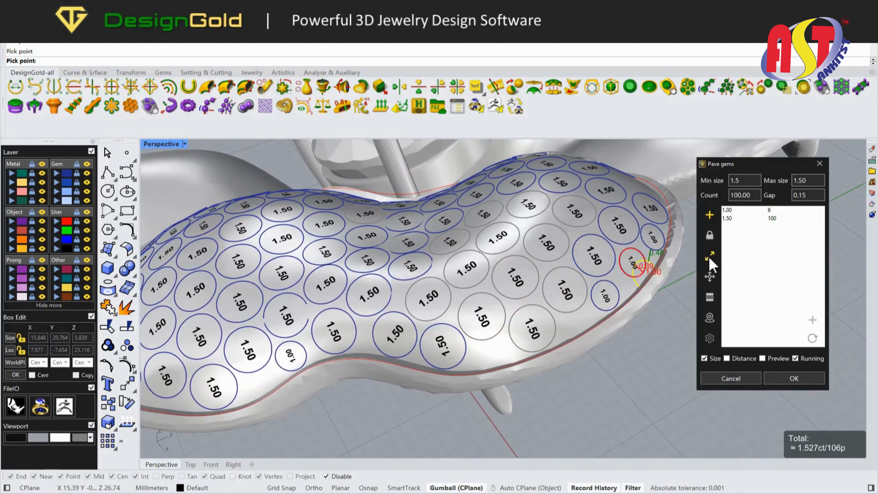
# Shrink the gem at the petal's concave edge to 1.30 mm and add a 1.00 mm gem beside it
pyautogui.click(709, 259)
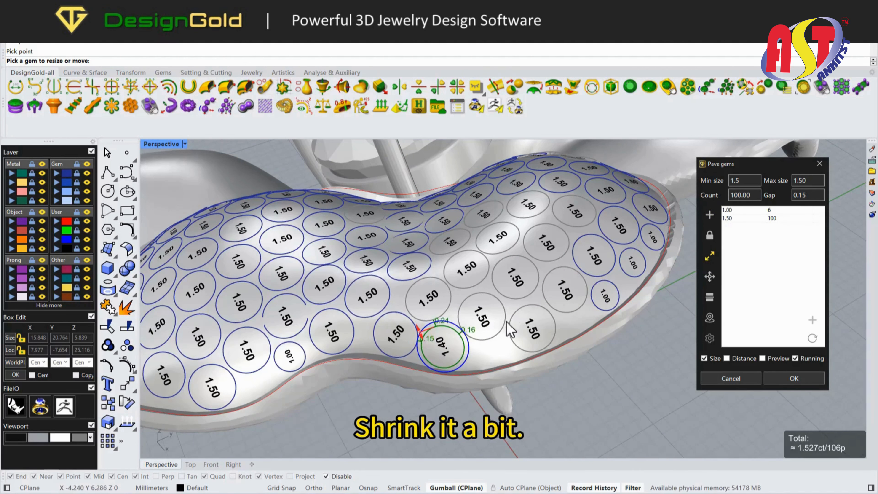
pyautogui.scroll(-2, 504, 329)
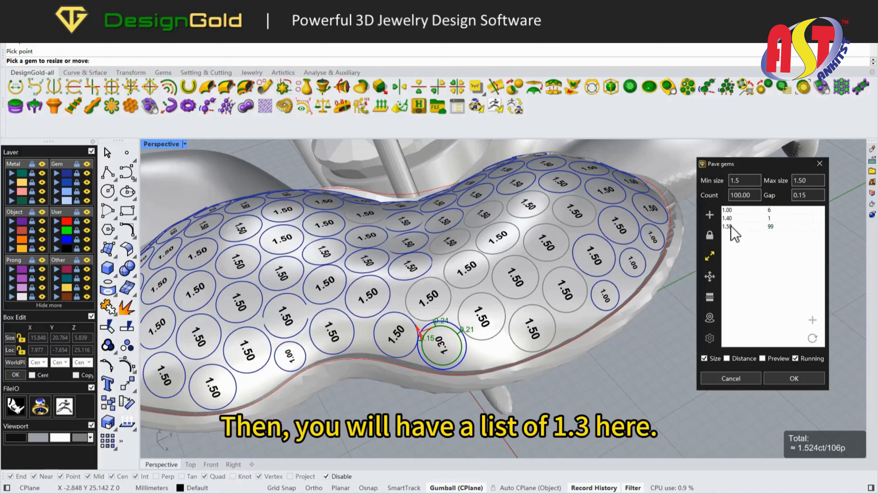
pyautogui.click(709, 215)
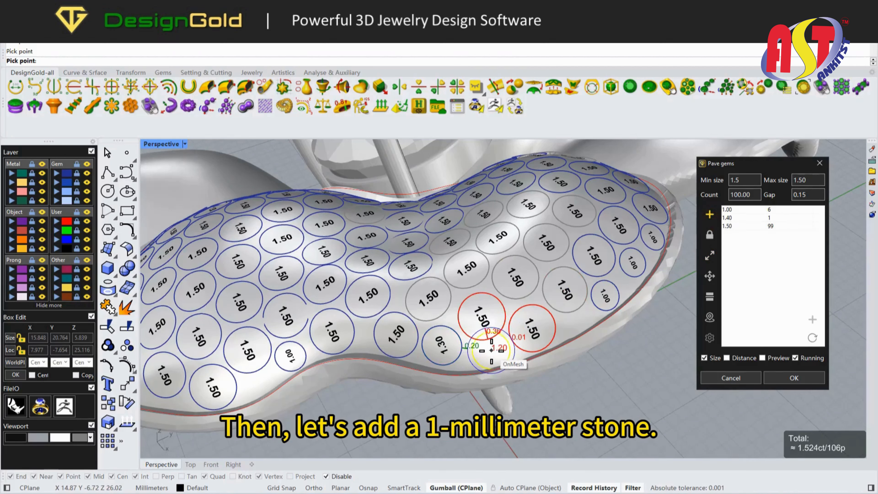
pyautogui.click(476, 352)
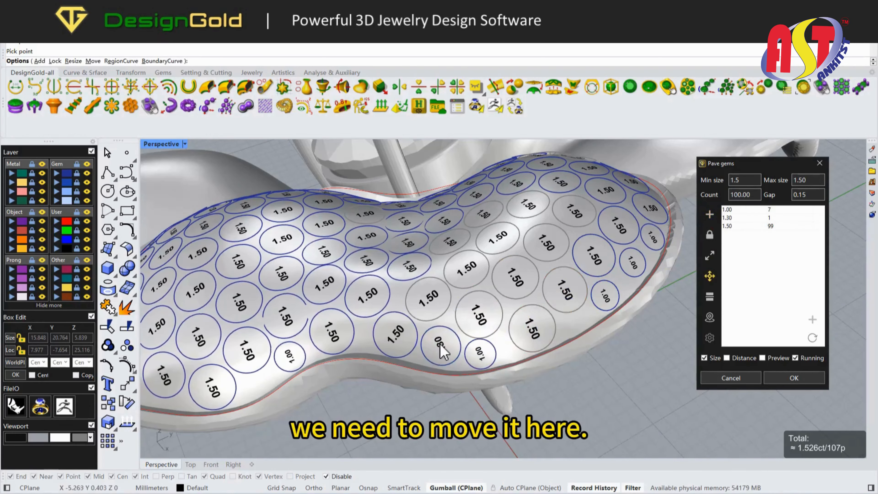
pyautogui.moveTo(401, 344); pyautogui.dragTo(512, 332, button='right')
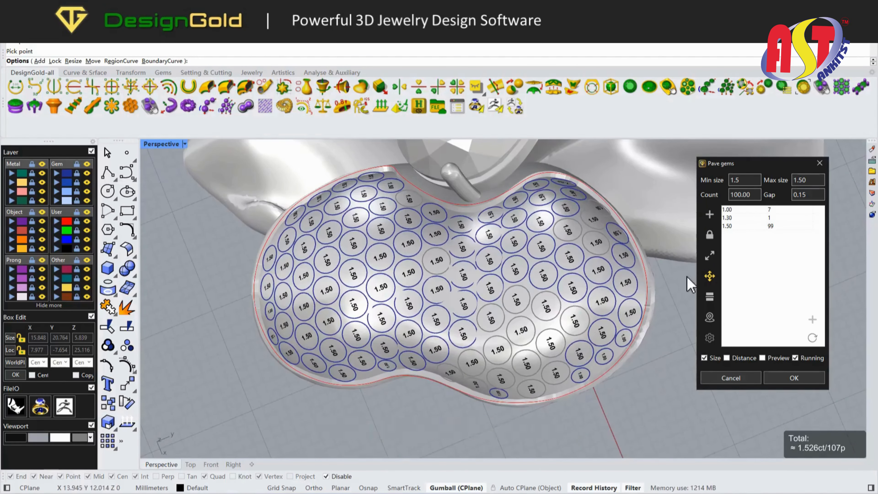
# Lock several 1.50 mm gems in the middle of the petal while resizing gems
pyautogui.click(710, 235)
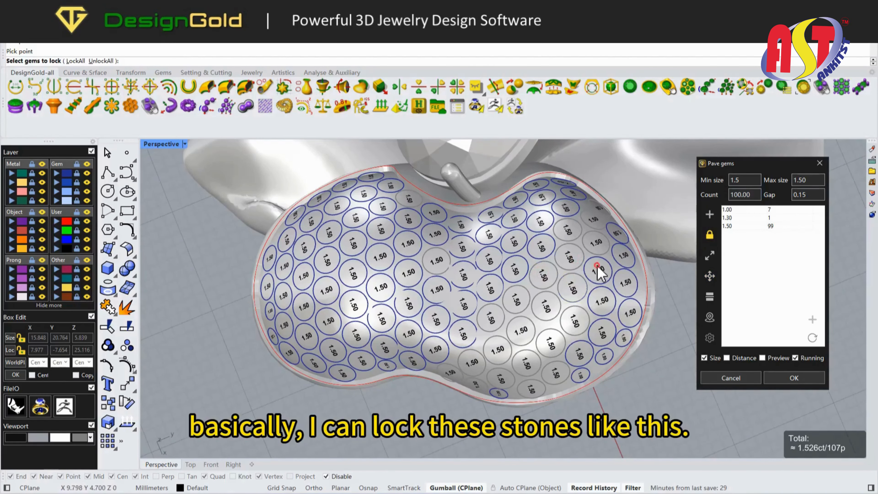
pyautogui.click(710, 256)
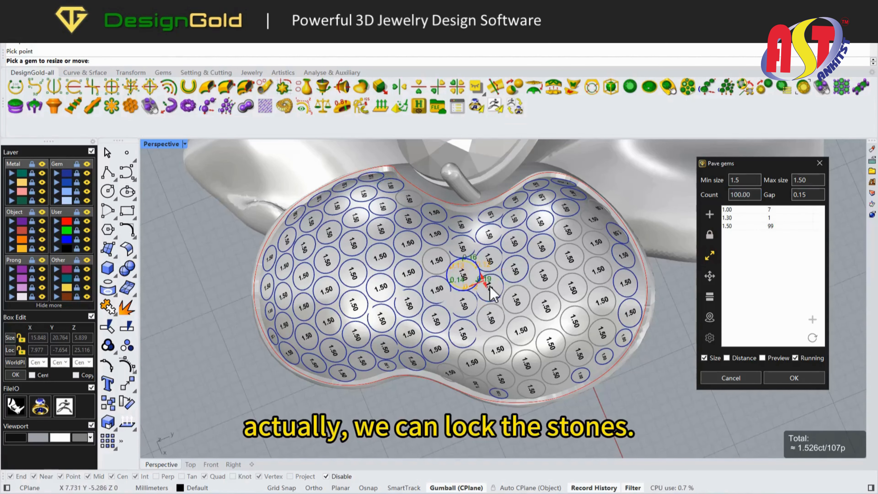
pyautogui.scroll(3, 490, 287)
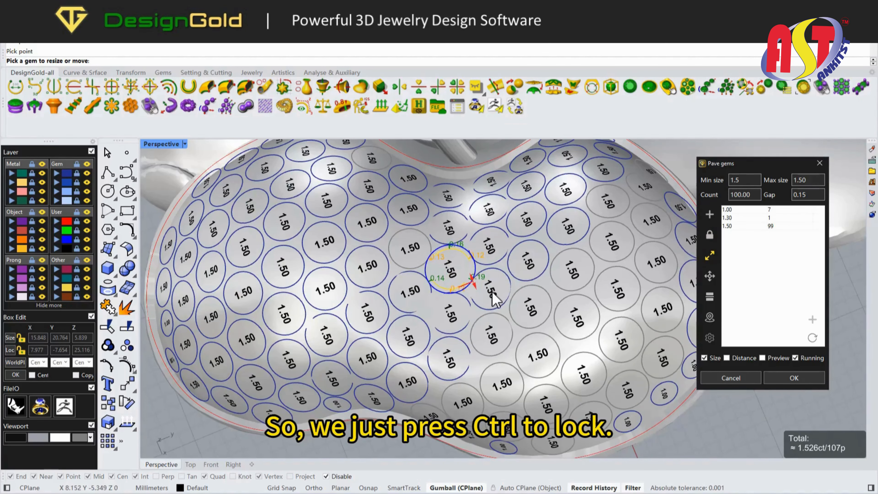
pyautogui.keyDown('ctrl'); pyautogui.click(492, 291); pyautogui.keyUp('ctrl')
pyautogui.keyDown('ctrl'); pyautogui.click(527, 250); pyautogui.keyUp('ctrl')
pyautogui.keyDown('ctrl'); pyautogui.click(492, 240); pyautogui.keyUp('ctrl')
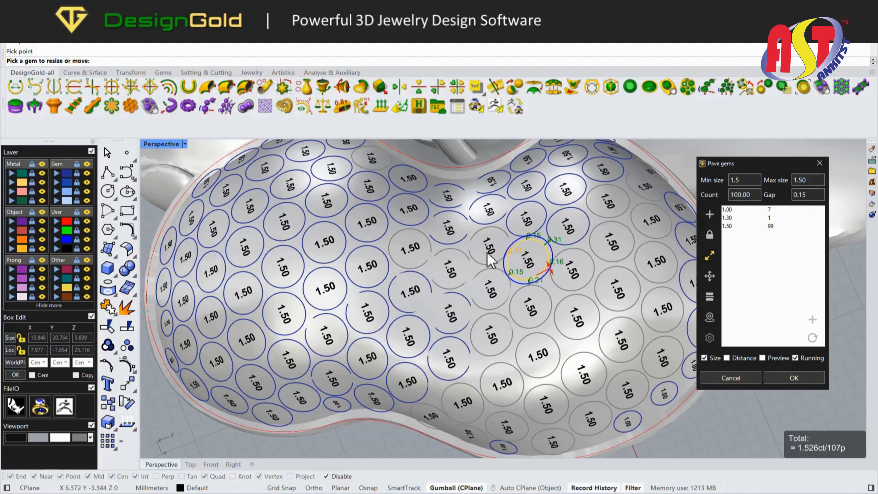
# Shrink the tightly spaced gem near the petal's middle to 1.45 mm
pyautogui.scroll(3, 549, 269)
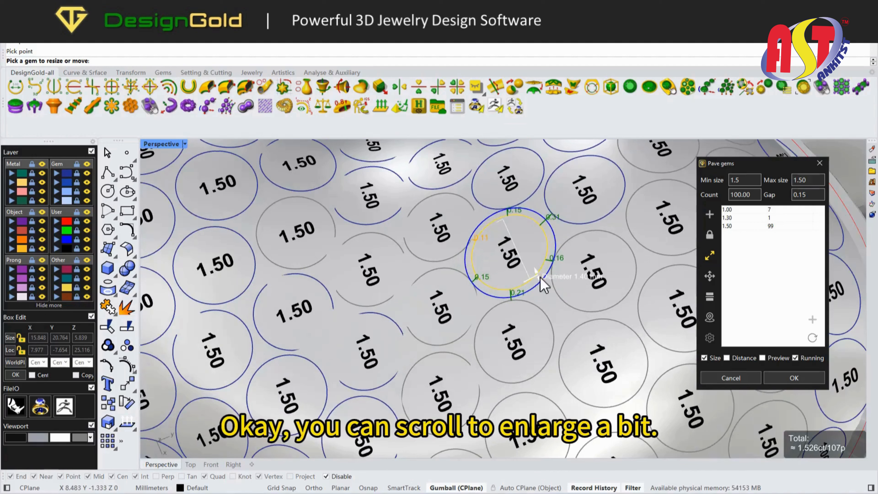
pyautogui.click(541, 277)
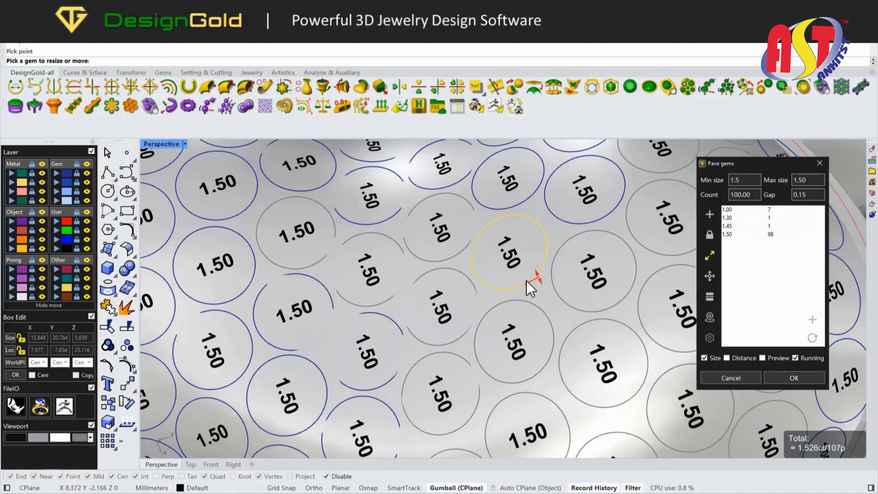
pyautogui.scroll(-5, 527, 281)
pyautogui.moveTo(527, 280); pyautogui.dragTo(627, 298, button='right')
pyautogui.scroll(-2, 527, 280)
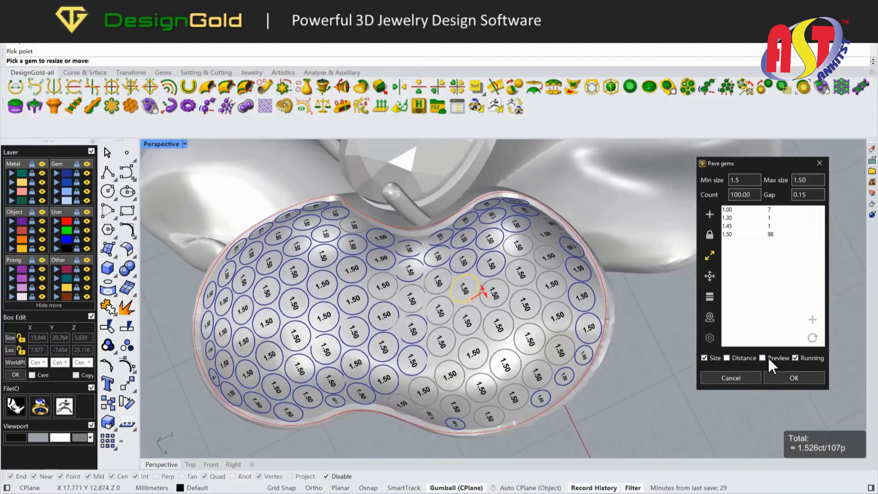
# Preview the gems as solids, check their distance and size labels, and generate the pave gems on the petal
pyautogui.click(762, 358)
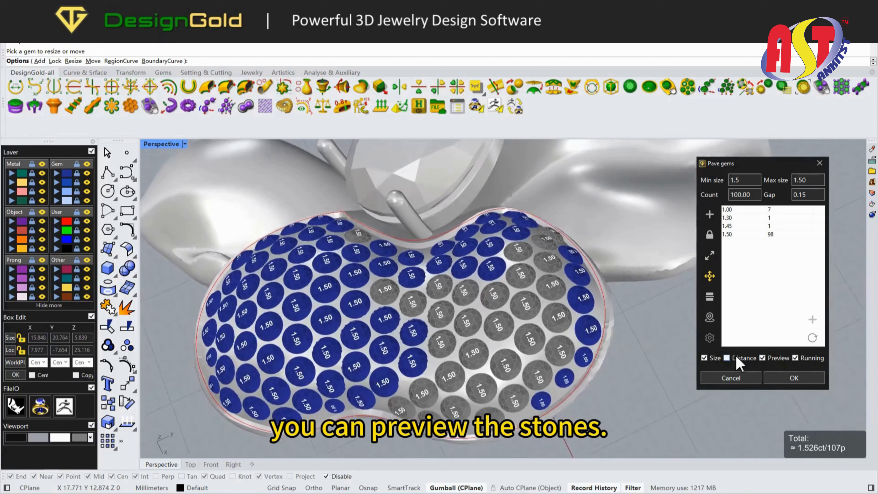
pyautogui.click(727, 358)
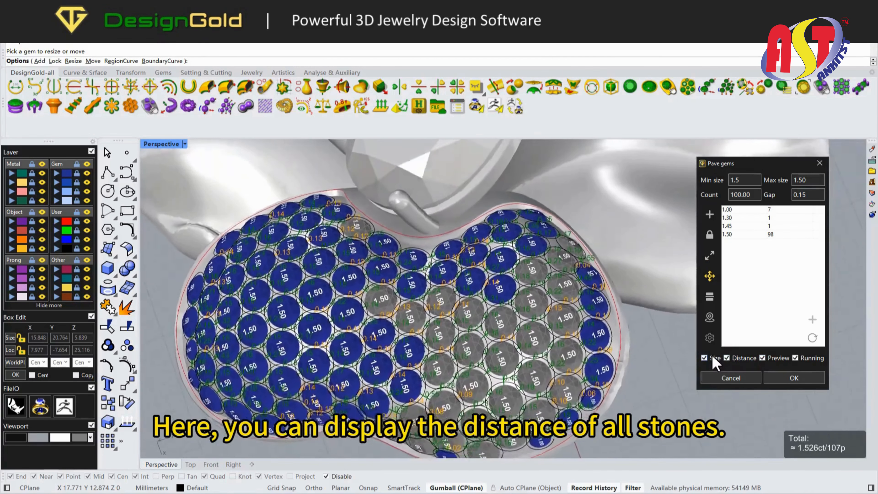
pyautogui.click(705, 358)
pyautogui.click(704, 358)
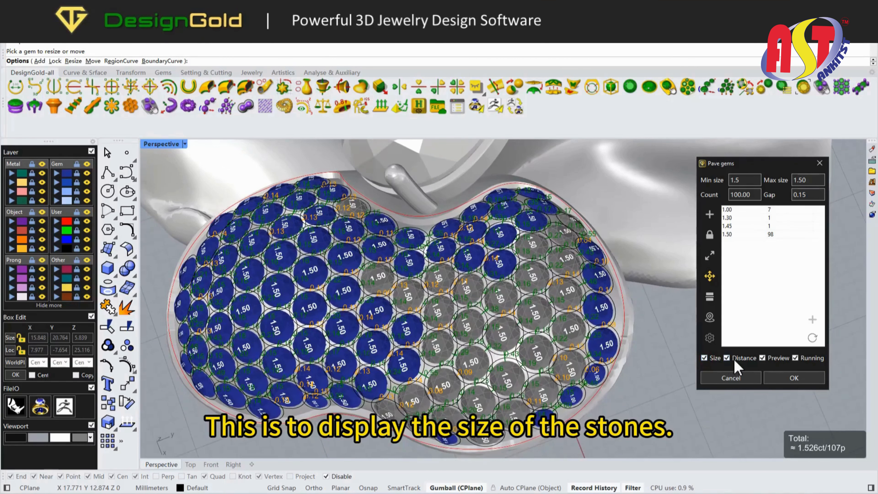
pyautogui.click(727, 358)
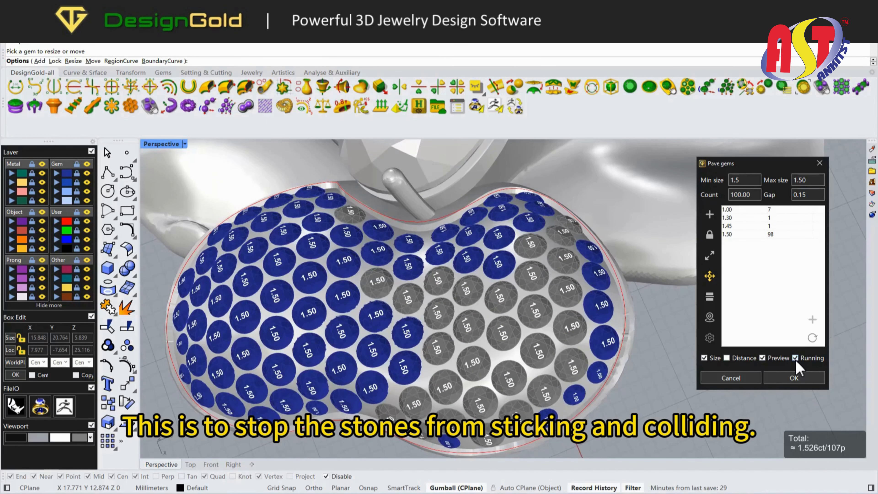
pyautogui.click(794, 378)
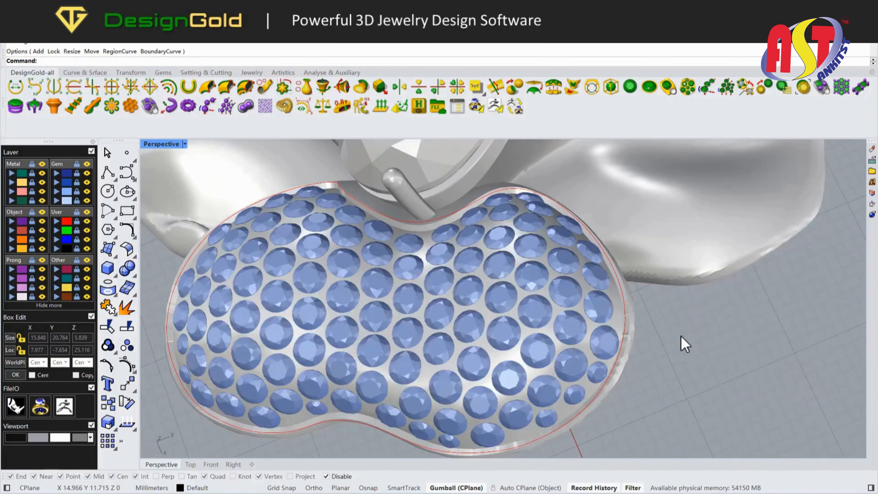
pyautogui.moveTo(521, 305); pyautogui.dragTo(521, 305, button='right')
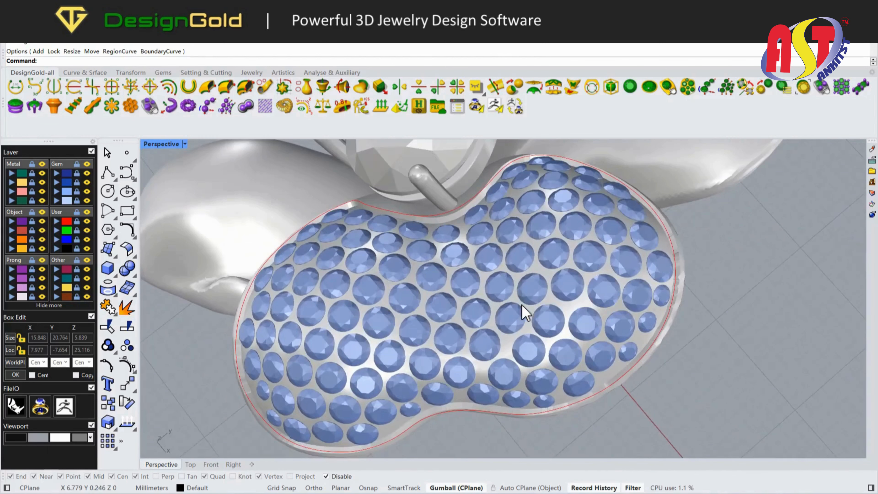
# Generate pave prongs for all gems on the petal with AutoHeight turned off
pyautogui.click(507, 294)
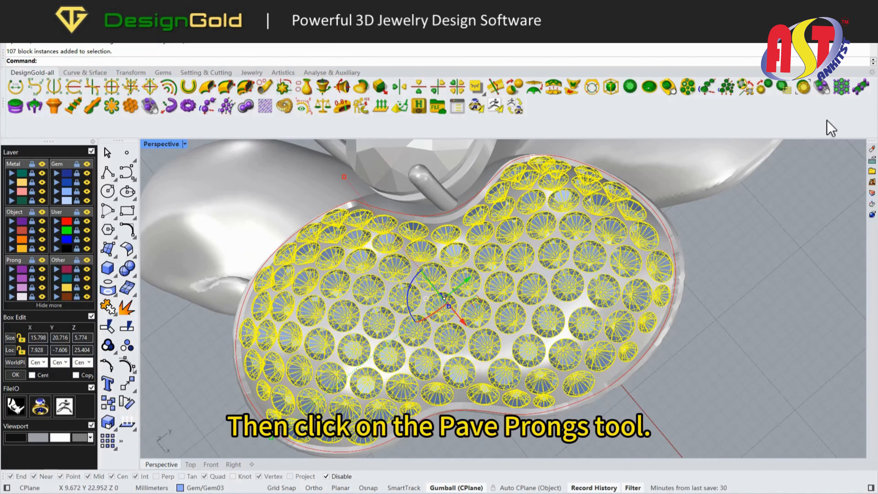
pyautogui.click(838, 88)
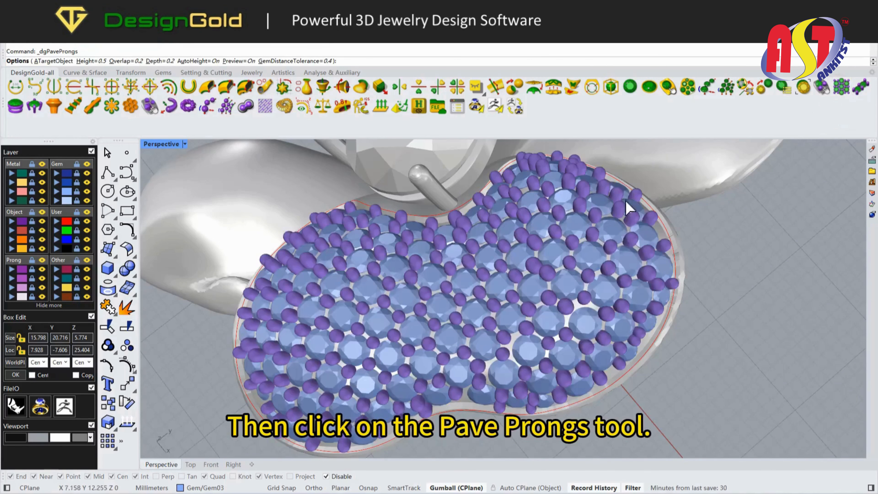
pyautogui.moveTo(519, 237); pyautogui.dragTo(242, 197, button='right')
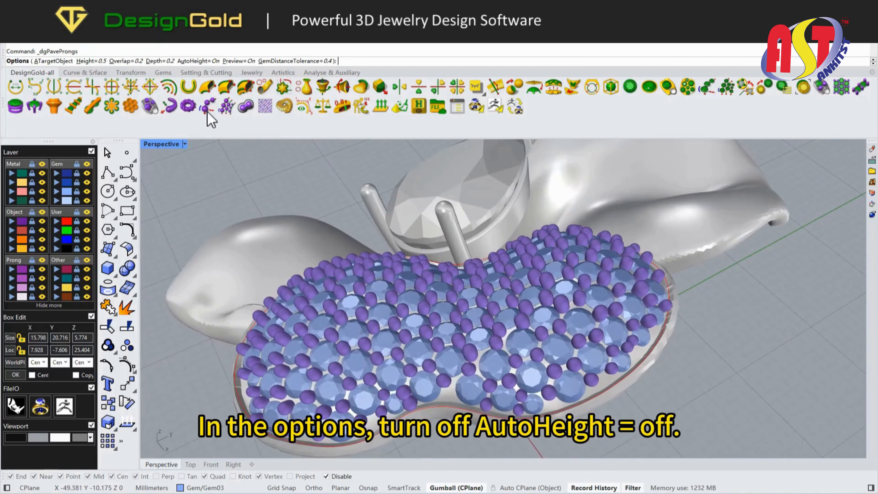
pyautogui.click(201, 61)
pyautogui.moveTo(345, 190); pyautogui.dragTo(415, 338, button='right')
pyautogui.rightClick(484, 380)
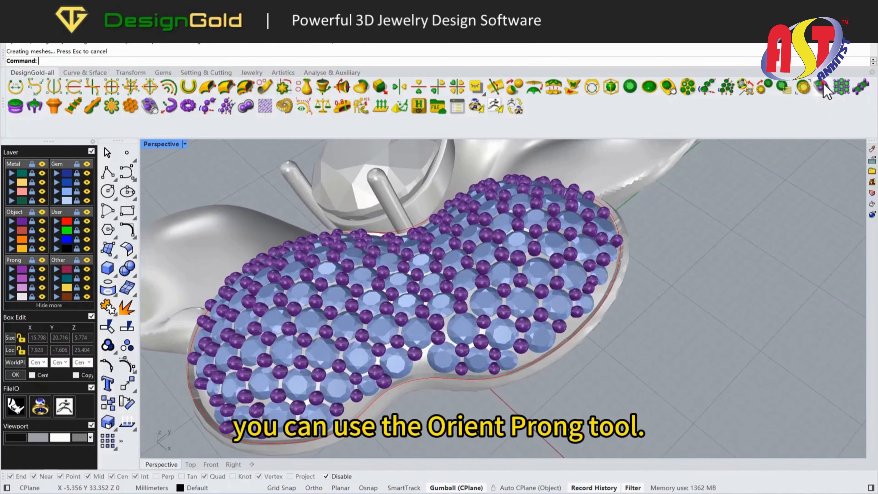
# Start Orient Prong on the petal mesh and enlarge the prong to 0.65 mm diameter for the gap at the concave edge
pyautogui.scroll(4, 450, 346)
pyautogui.click(408, 364)
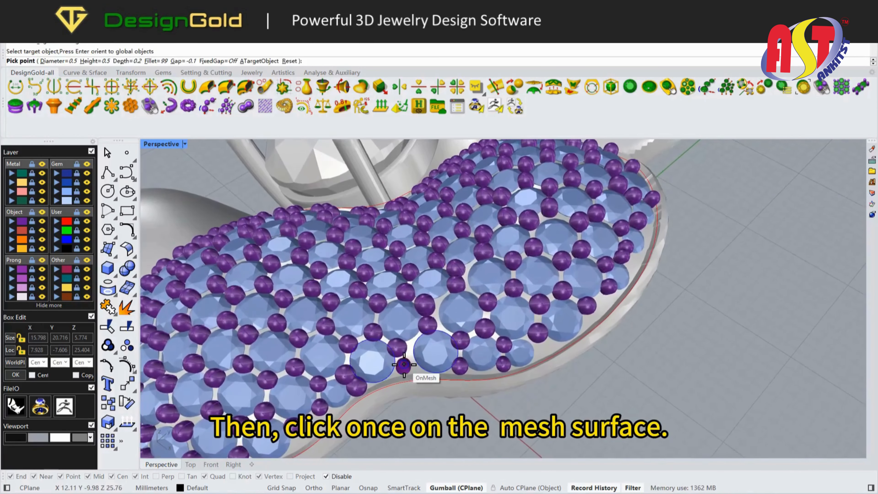
pyautogui.scroll(3, 408, 365)
pyautogui.moveTo(406, 363); pyautogui.dragTo(425, 332, button='right')
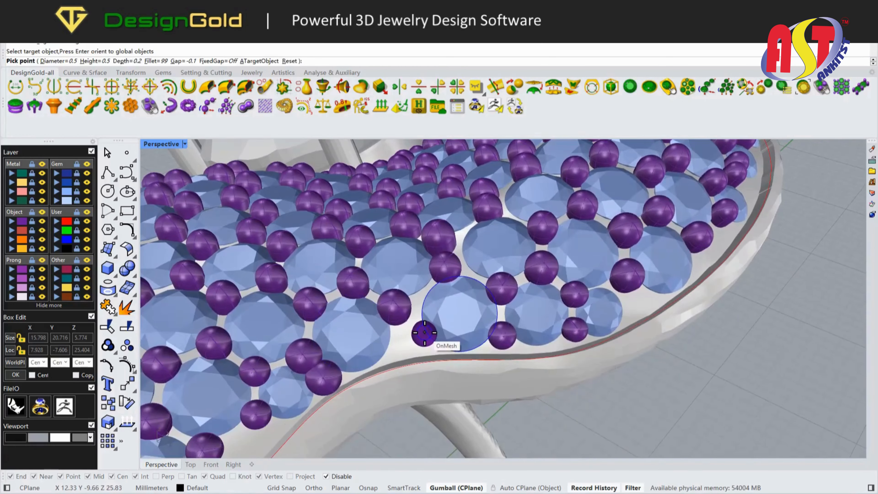
pyautogui.press('q')
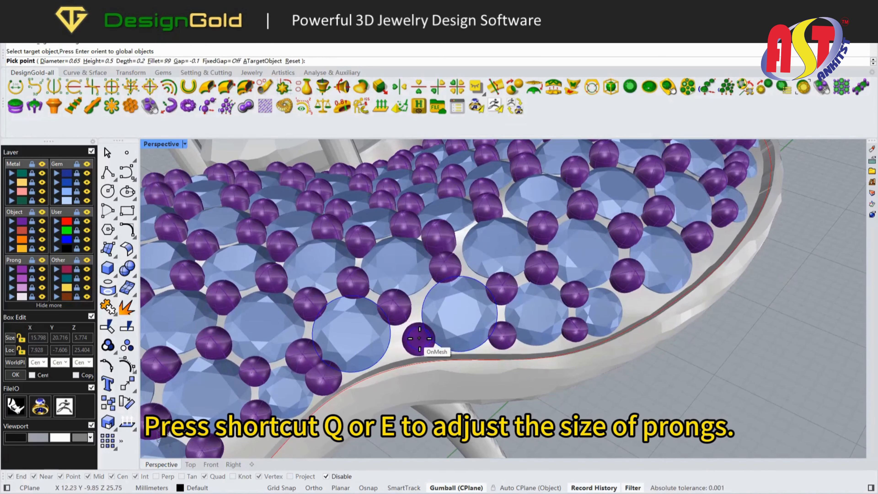
# Add missing prongs, 0.55 mm in diameter and 0.4 mm high, beside the small gems along the petal's edge
pyautogui.moveTo(420, 336); pyautogui.dragTo(469, 346, button='right')
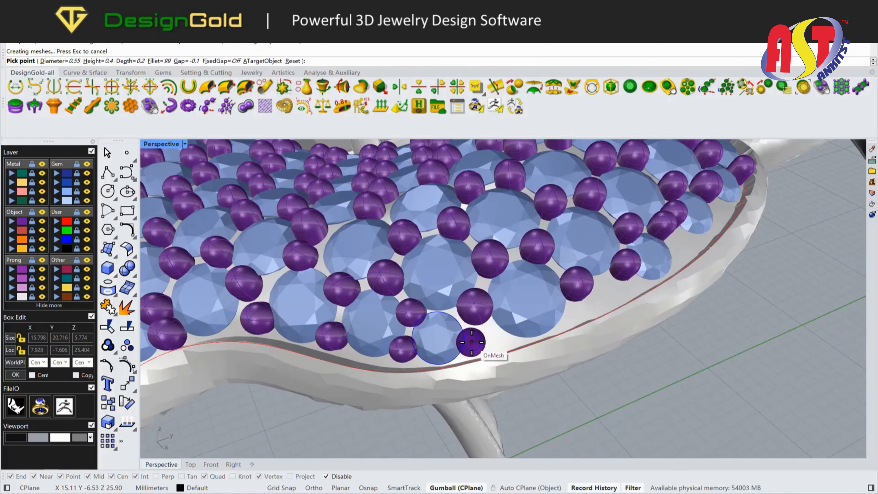
pyautogui.moveTo(480, 333); pyautogui.dragTo(601, 341, button='right')
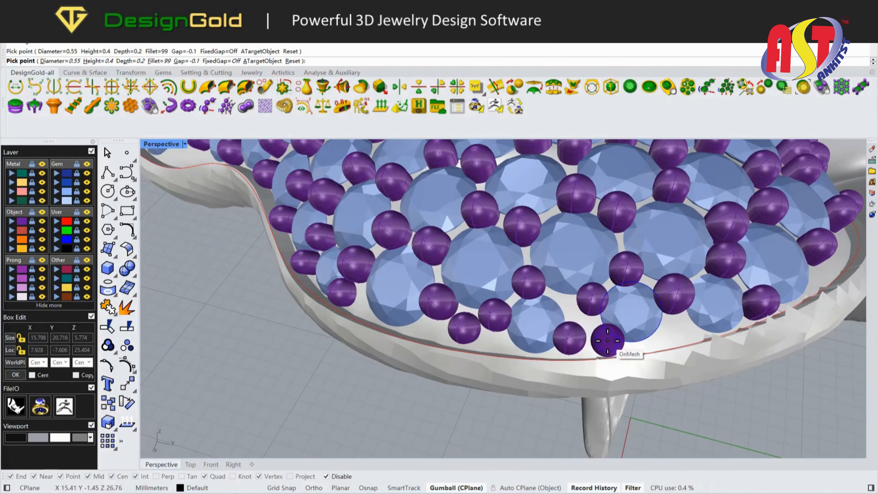
pyautogui.click(604, 337)
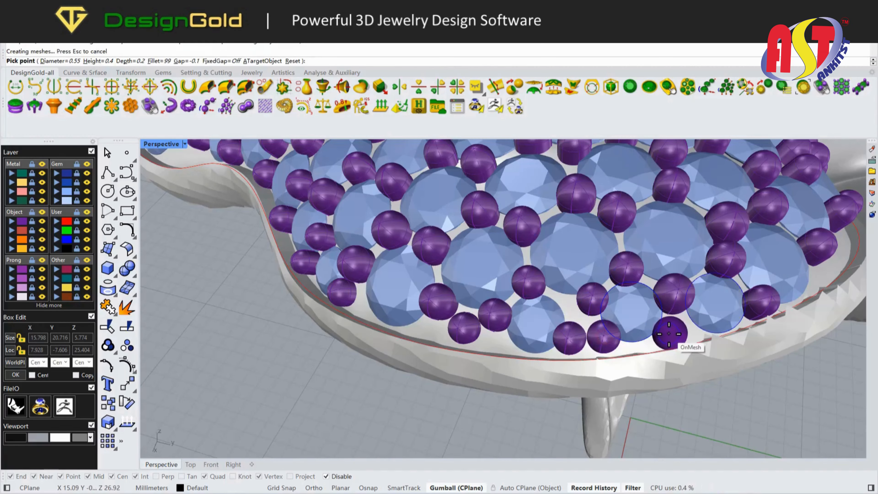
pyautogui.moveTo(592, 338); pyautogui.dragTo(447, 374, button='right')
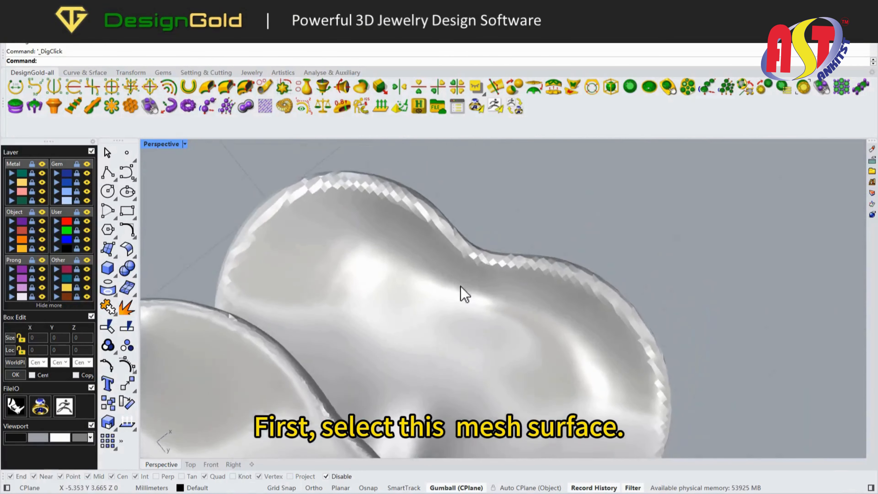
# Assign the mesh on the petal's underside to the Metal04 layer
pyautogui.click(446, 253)
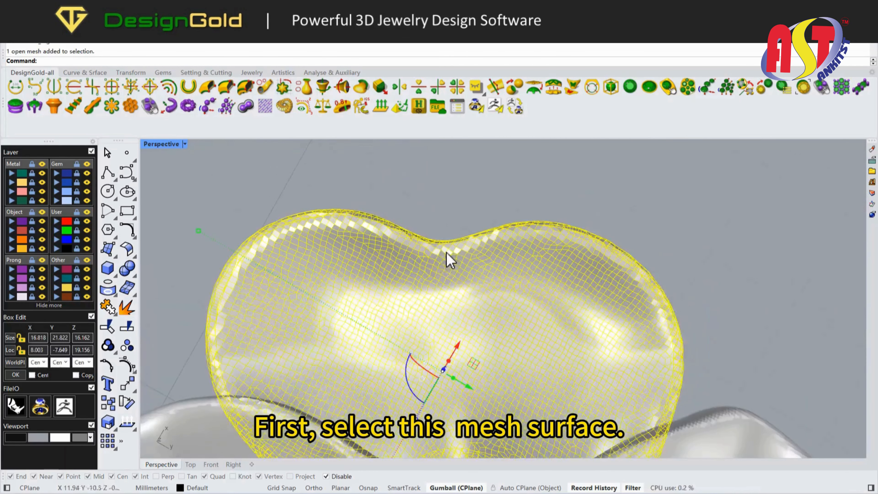
pyautogui.click(11, 200)
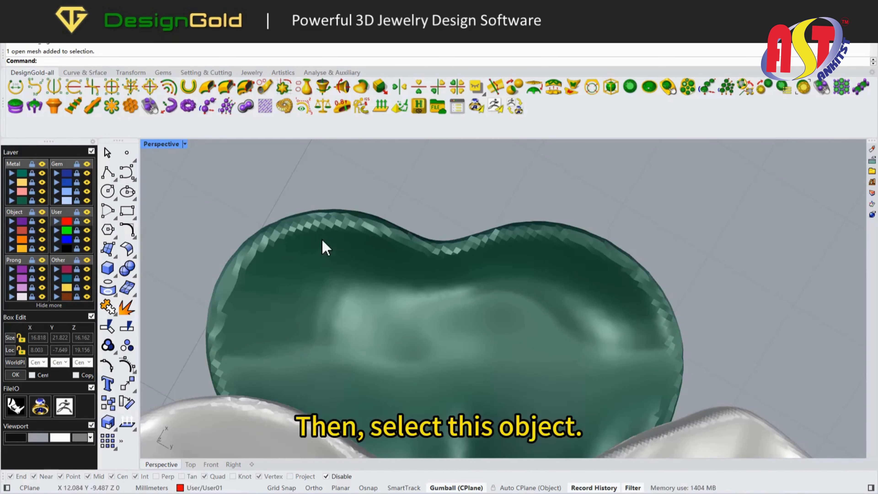
# Draw a degree-3 curve on the petal's underside mesh, following its outer edge and rounding one lobe
pyautogui.click(343, 212)
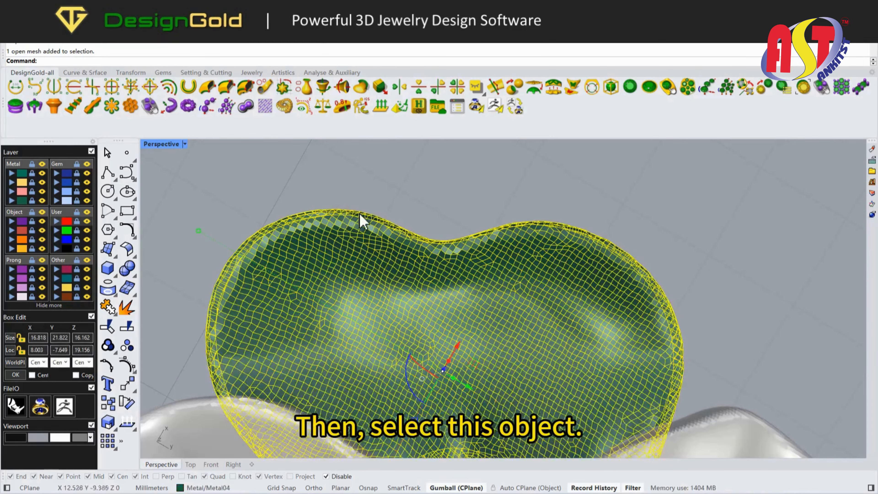
pyautogui.click(35, 87)
pyautogui.moveTo(284, 243); pyautogui.dragTo(274, 250, button='right')
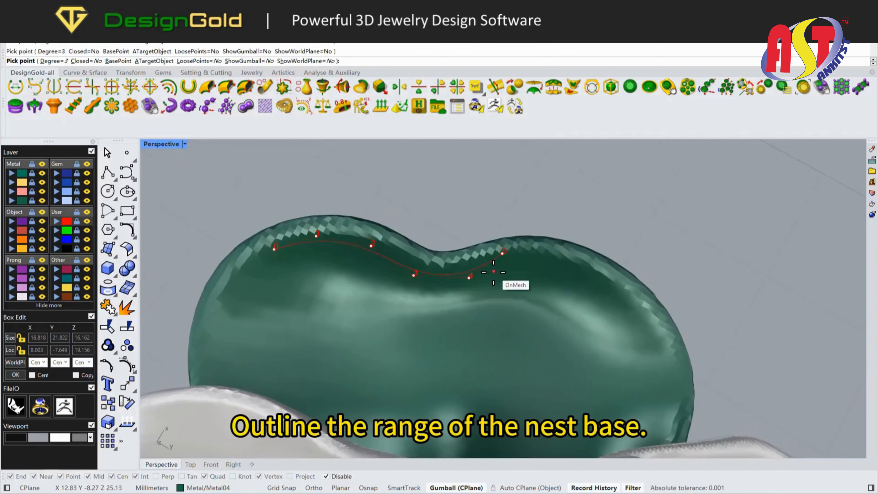
pyautogui.moveTo(493, 272); pyautogui.dragTo(432, 259, button='right')
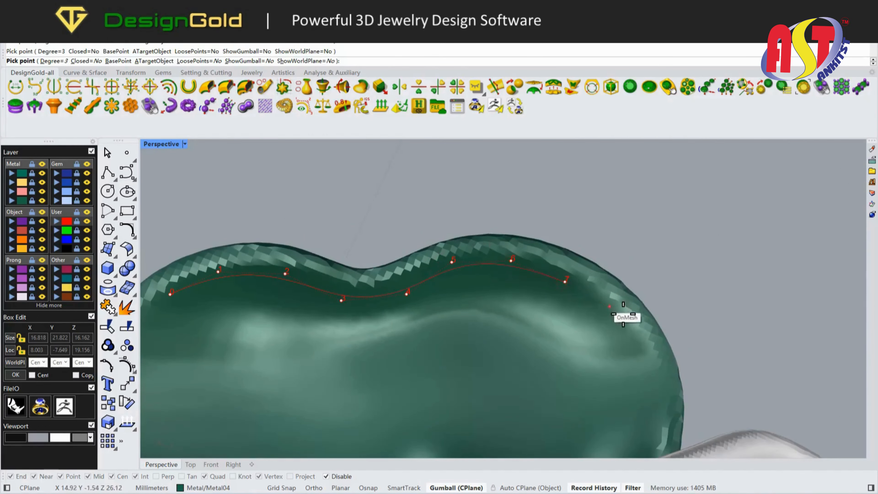
pyautogui.click(635, 317)
pyautogui.scroll(-3, 620, 296)
pyautogui.moveTo(634, 317); pyautogui.dragTo(601, 297, button='right')
pyautogui.click(592, 298)
pyautogui.click(592, 341)
pyautogui.moveTo(593, 346); pyautogui.dragTo(581, 340, button='right')
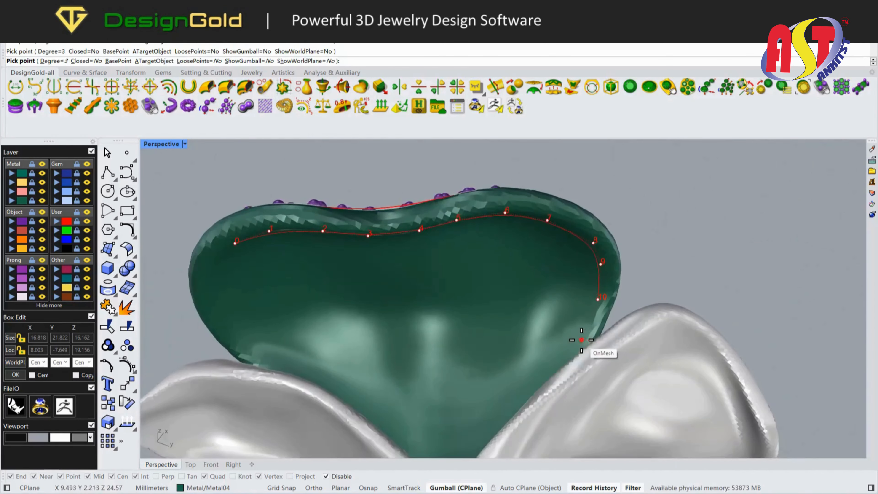
# Continue the curve down the petal's side and into the arch at its base, using Wireframe display
pyautogui.click(582, 340)
pyautogui.click(545, 386)
pyautogui.click(509, 411)
pyautogui.click(487, 386)
pyautogui.moveTo(487, 386); pyautogui.dragTo(422, 353, button='right')
pyautogui.click(472, 374)
pyautogui.click(184, 144)
pyautogui.click(212, 166)
pyautogui.click(423, 353)
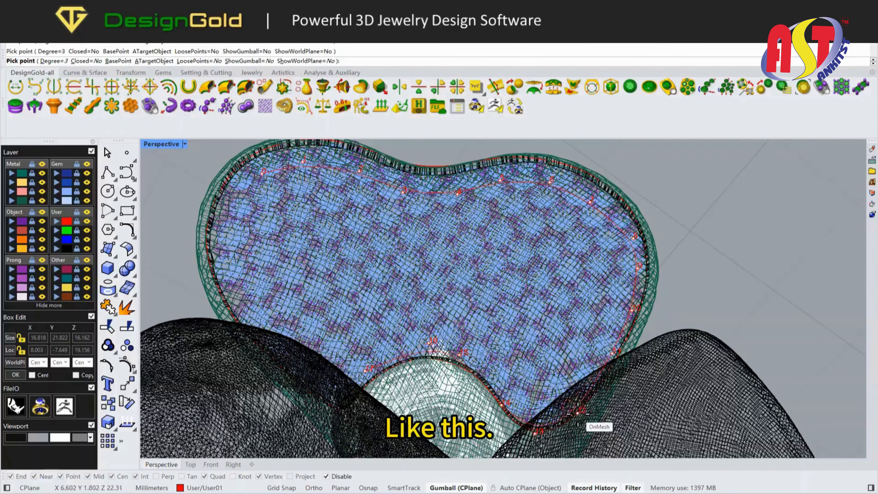
# Extend the curve past the base arch and along the petal's opposite side to complete the outline
pyautogui.moveTo(640, 275); pyautogui.dragTo(589, 245, button='right')
pyautogui.click(355, 261)
pyautogui.moveTo(528, 214); pyautogui.dragTo(426, 373, button='right')
pyautogui.click(346, 353)
pyautogui.scroll(5, 346, 353)
pyautogui.click(426, 373)
pyautogui.moveTo(498, 366); pyautogui.dragTo(583, 369, button='right')
pyautogui.moveTo(519, 322); pyautogui.dragTo(374, 360, button='right')
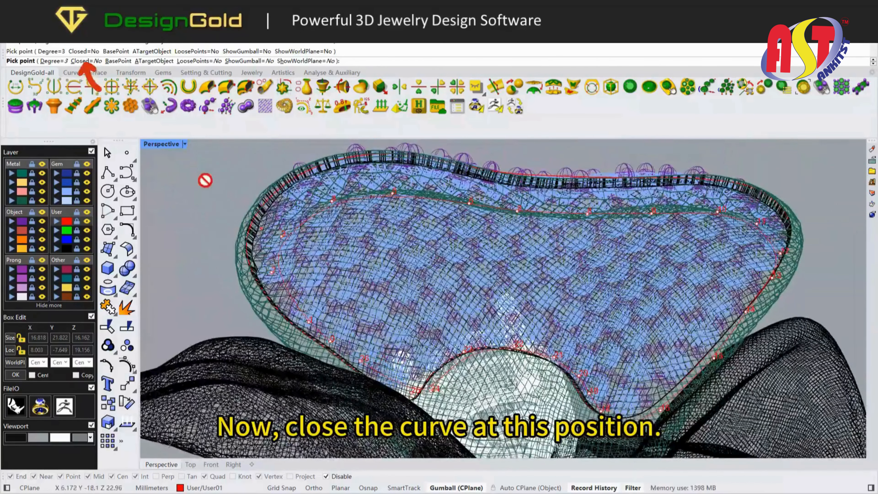
# Close the outline curve and return the view to Shaded display
pyautogui.click(85, 61)
pyautogui.click(185, 147)
pyautogui.click(227, 177)
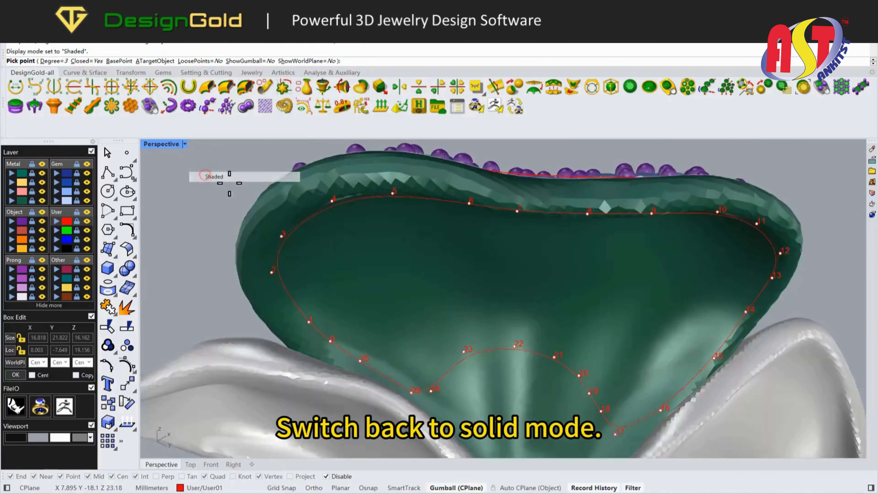
# Check and adjust the closed outline's points around the petal's underside and base arch, and finish the curve
pyautogui.moveTo(312, 214)
pyautogui.mouseDown(button='right')
pyautogui.moveTo(360, 247)
pyautogui.moveTo(304, 243)
pyautogui.mouseUp(button='right')
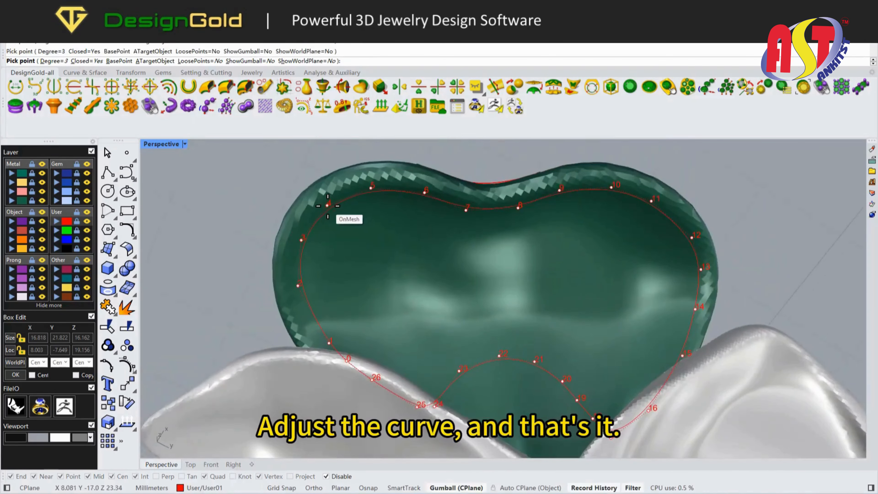
pyautogui.moveTo(327, 205); pyautogui.dragTo(527, 399, button='right')
pyautogui.scroll(6, 521, 382)
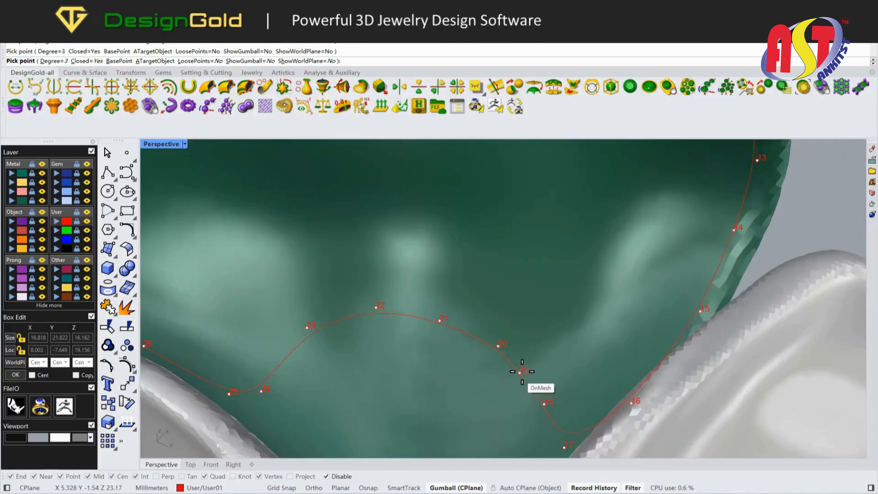
pyautogui.scroll(-2, 472, 315)
pyautogui.moveTo(469, 318); pyautogui.dragTo(337, 317, button='right')
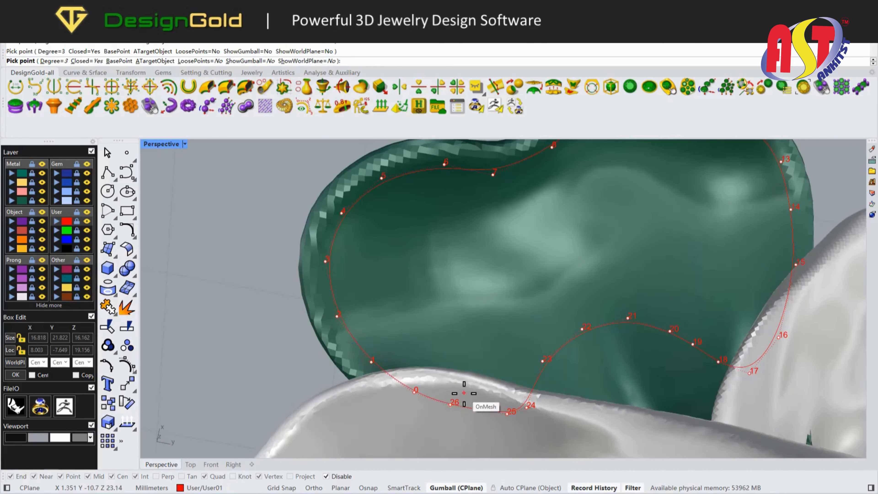
pyautogui.scroll(-4, 461, 373)
pyautogui.rightClick(453, 346)
# Extrude the outline curve to both sides, fitted to the petal's underside mesh as target object
pyautogui.click(408, 223)
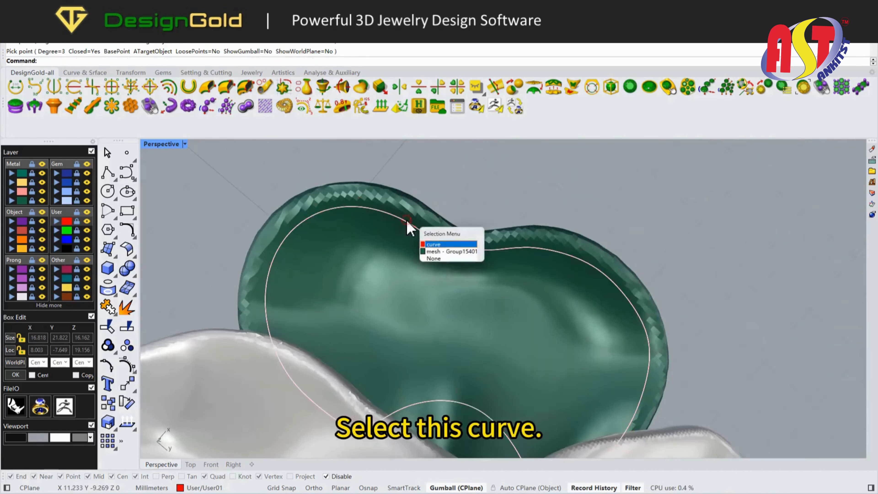
pyautogui.click(436, 244)
pyautogui.click(362, 87)
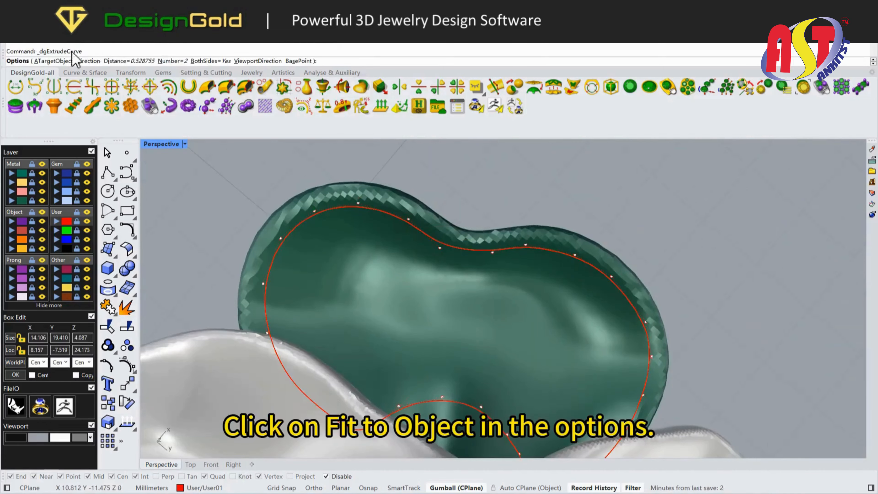
pyautogui.click(392, 193)
pyautogui.scroll(3, 318, 386)
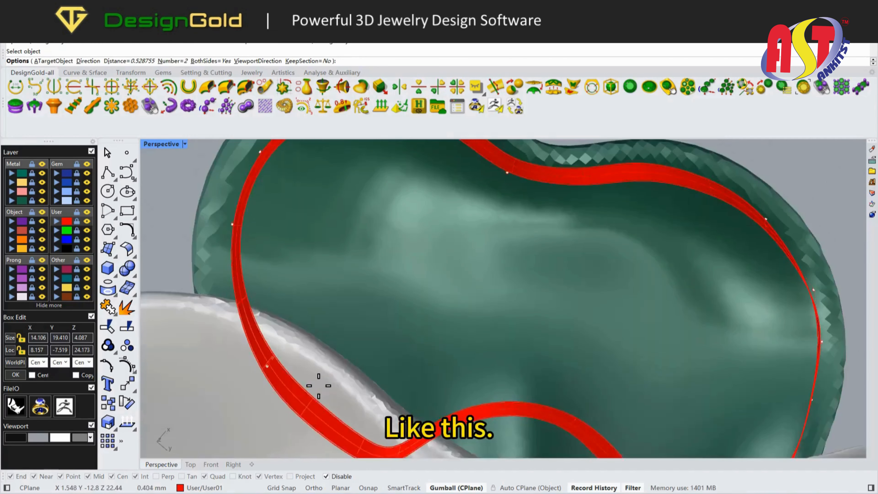
pyautogui.moveTo(300, 374); pyautogui.dragTo(329, 276, button='right')
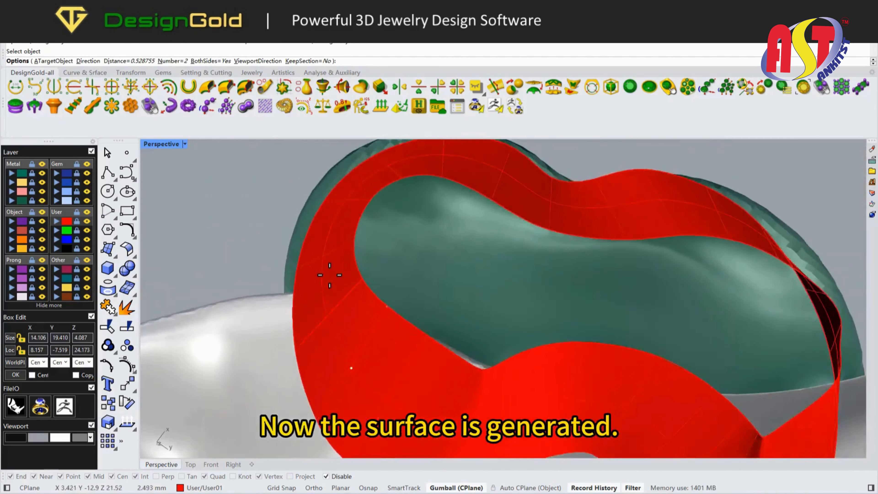
pyautogui.click(333, 341)
pyautogui.moveTo(333, 341); pyautogui.dragTo(361, 283, button='right')
# Split the petal's underside mesh with Mesh Split, using the extruded outline surface as the cutting object
pyautogui.click(487, 227)
pyautogui.click(125, 300)
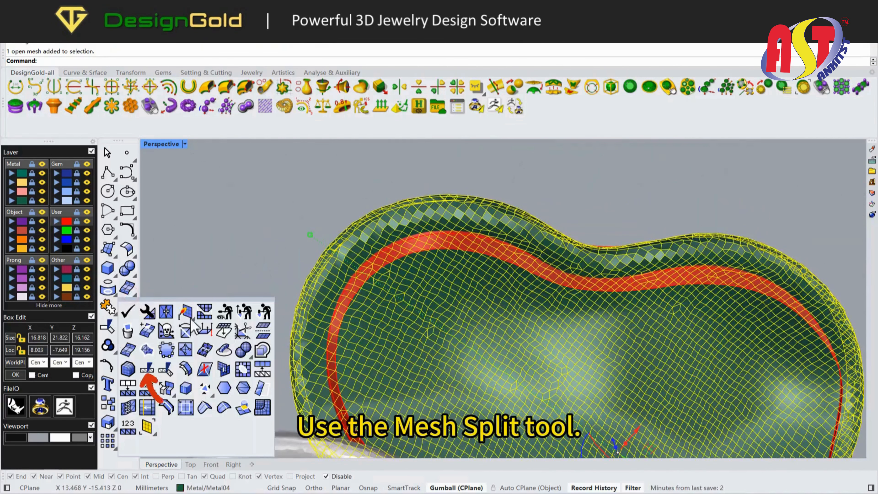
pyautogui.click(145, 372)
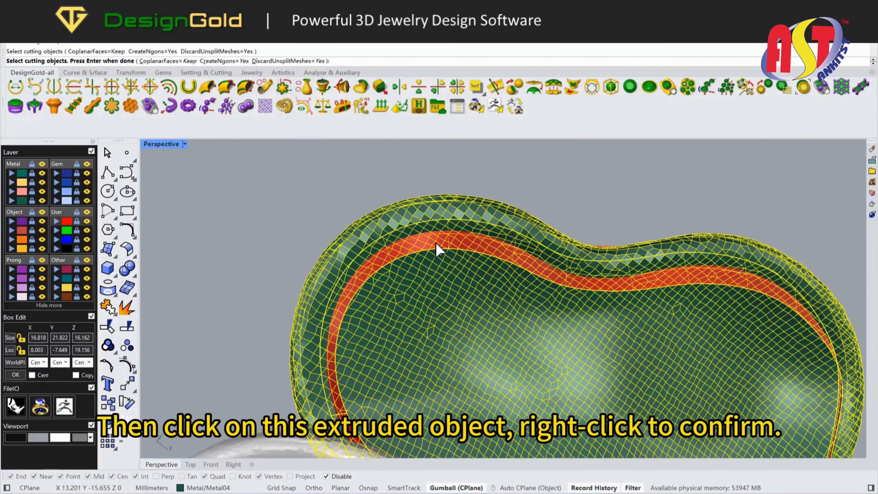
pyautogui.rightClick(488, 246)
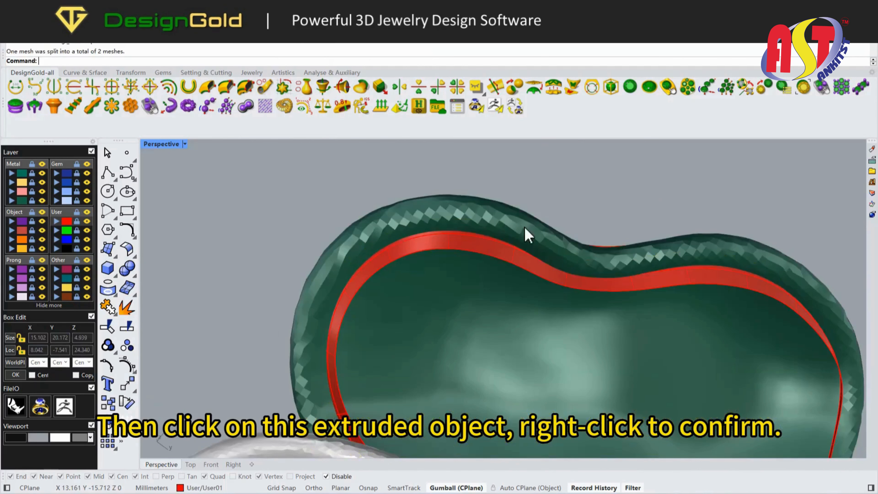
# Delete the red extruded surface from the petal's underside
pyautogui.click(473, 300)
pyautogui.moveTo(472, 300); pyautogui.dragTo(517, 193, button='right')
pyautogui.scroll(4, 528, 213)
pyautogui.click(517, 192)
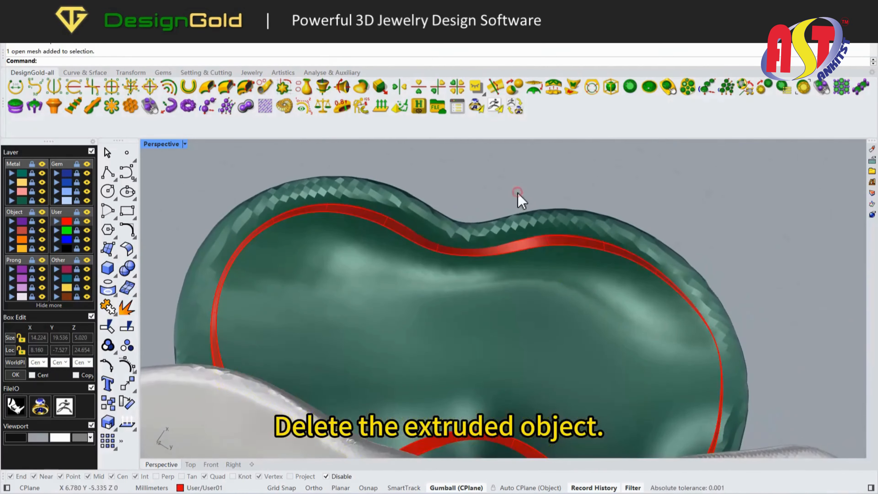
pyautogui.click(534, 250)
pyautogui.press('Delete')
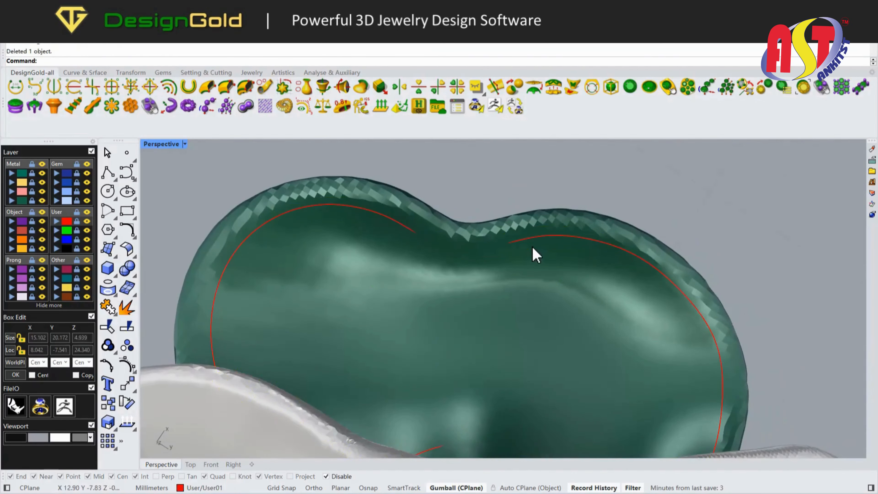
# Select the inner mesh piece enclosed by the outline to check the split, and deselect it
pyautogui.click(545, 289)
pyautogui.scroll(-1, 544, 289)
pyautogui.moveTo(545, 289); pyautogui.dragTo(545, 290, button='right')
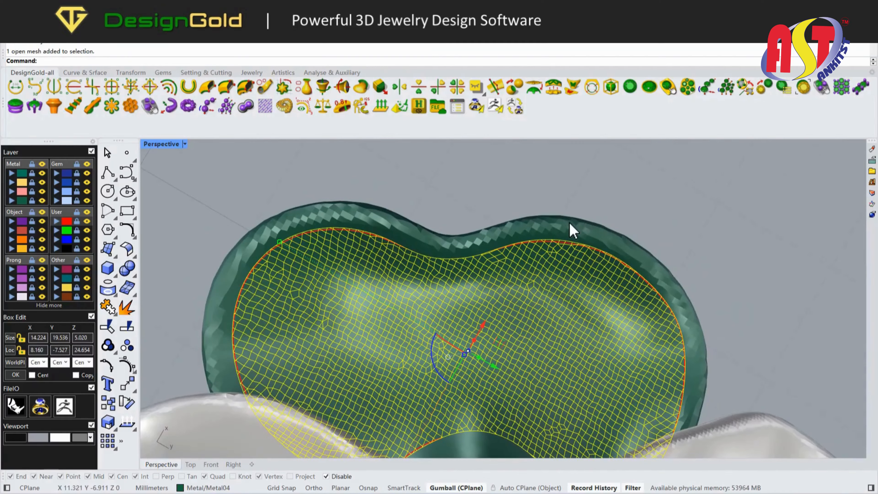
pyautogui.moveTo(570, 223); pyautogui.dragTo(593, 223, button='right')
pyautogui.click(593, 223)
# Select all the petal's gems and start Azure Cutters with the split inner mesh as the azure bottom
pyautogui.click(659, 349)
pyautogui.moveTo(659, 350); pyautogui.dragTo(581, 229, button='right')
pyautogui.click(599, 315)
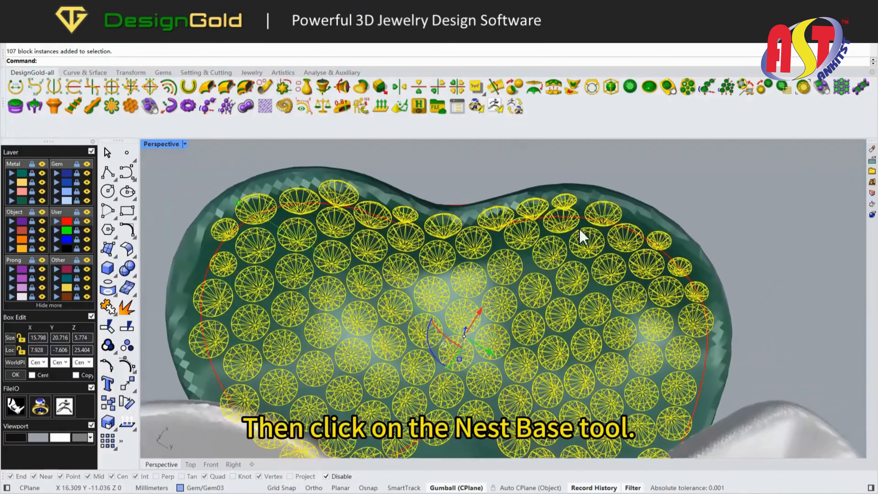
pyautogui.click(132, 106)
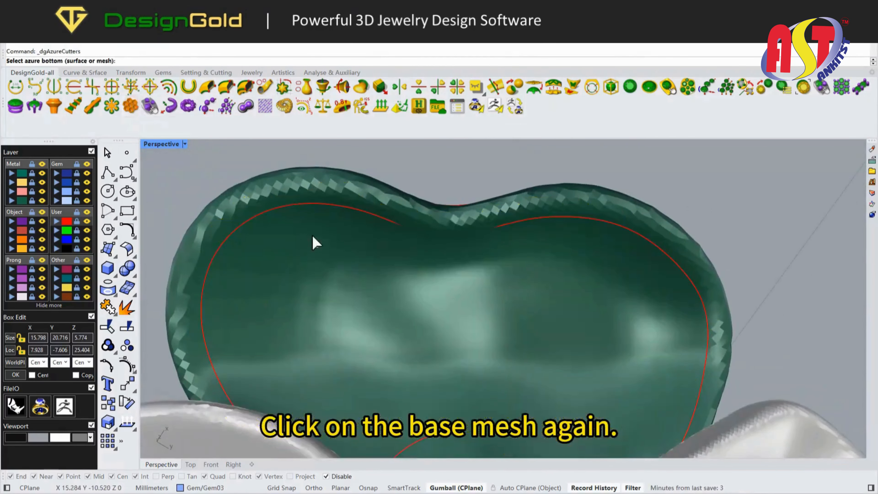
pyautogui.click(348, 273)
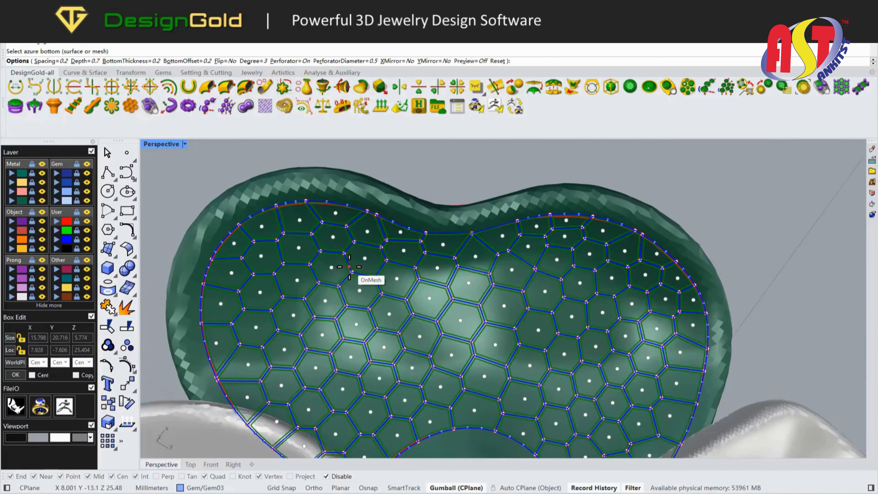
# Delete the extra points on the border of the nest base cells along the petal's notch
pyautogui.scroll(-2, 363, 278)
pyautogui.scroll(8, 408, 224)
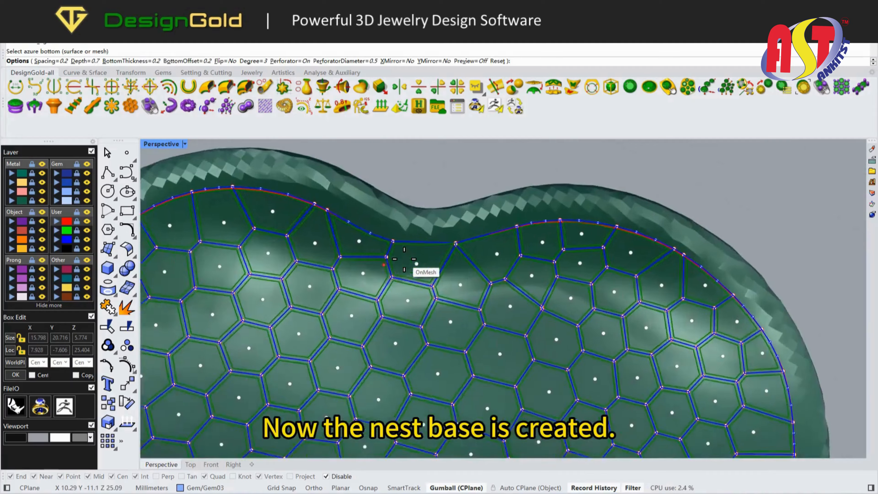
pyautogui.scroll(4, 373, 259)
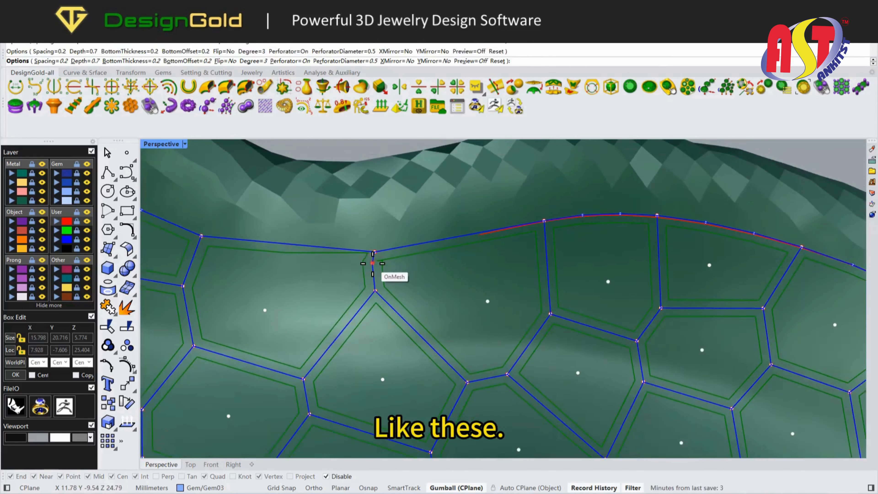
pyautogui.moveTo(375, 272); pyautogui.dragTo(268, 244, button='right')
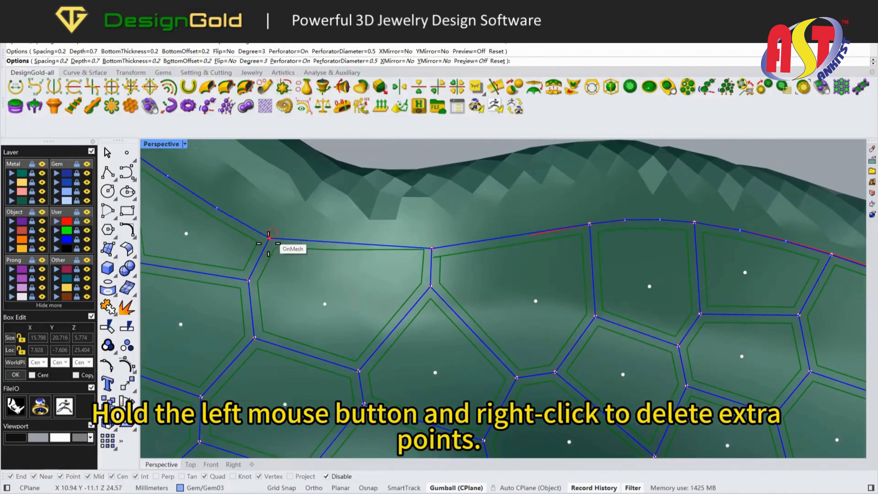
pyautogui.scroll(-5, 586, 222)
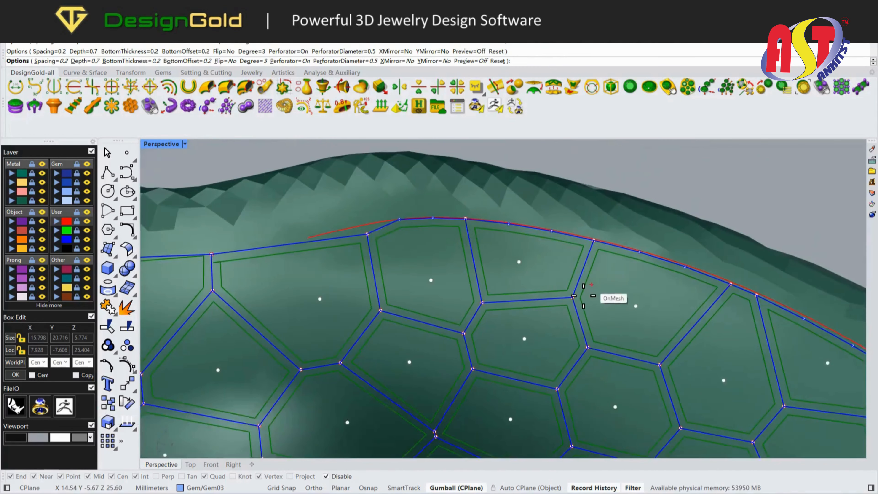
# Fix the nearly coincident cell corner points beside the petal's notch by moving one of them
pyautogui.moveTo(584, 296); pyautogui.dragTo(488, 282, button='right')
pyautogui.scroll(7, 428, 338)
pyautogui.moveTo(445, 375); pyautogui.dragTo(445, 345, button='right')
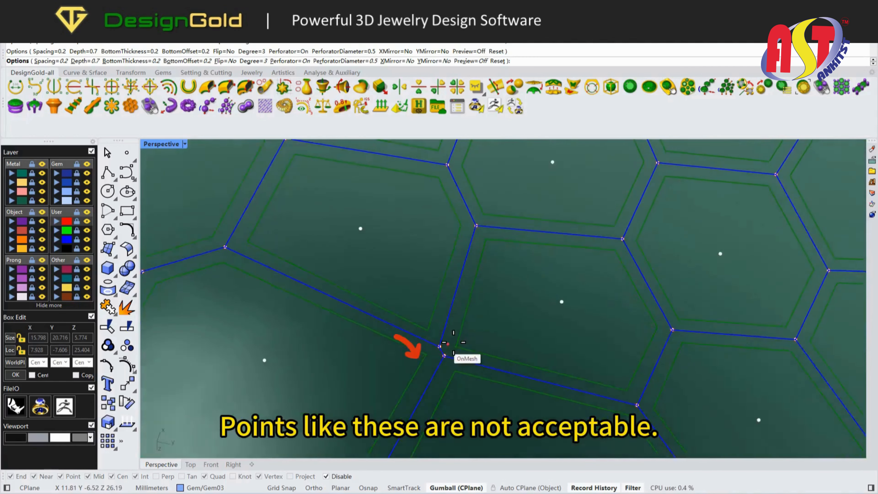
pyautogui.scroll(1, 446, 346)
pyautogui.moveTo(433, 350); pyautogui.dragTo(412, 317)
pyautogui.scroll(-6, 545, 334)
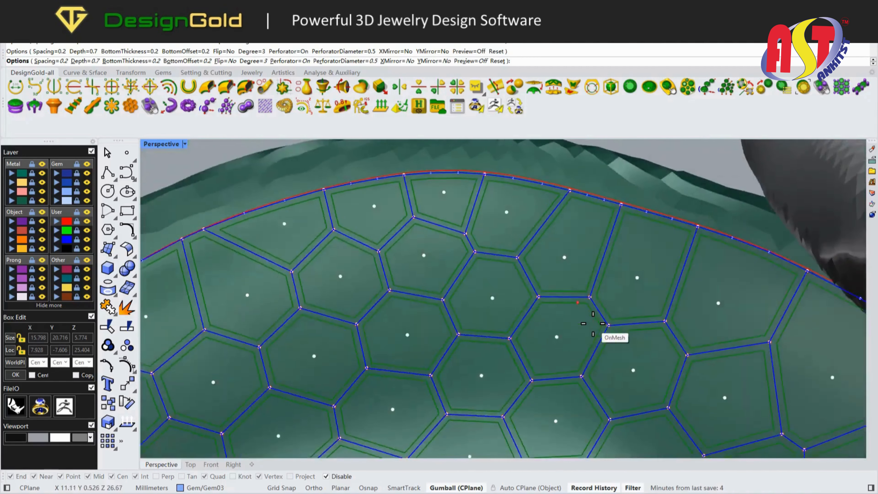
# Move the misplaced cell corner points near the petal's base corner to even out the surrounding nest cells
pyautogui.moveTo(593, 323); pyautogui.dragTo(595, 292, button='right')
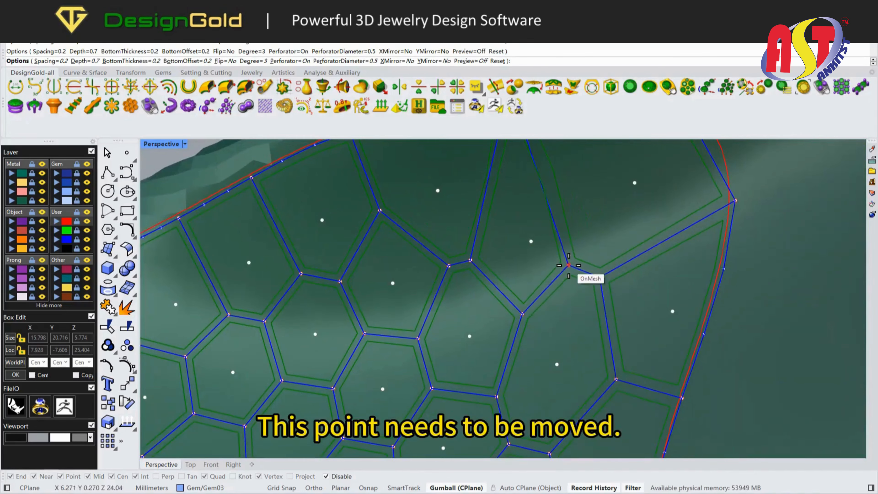
pyautogui.moveTo(569, 265); pyautogui.dragTo(520, 224, button='right')
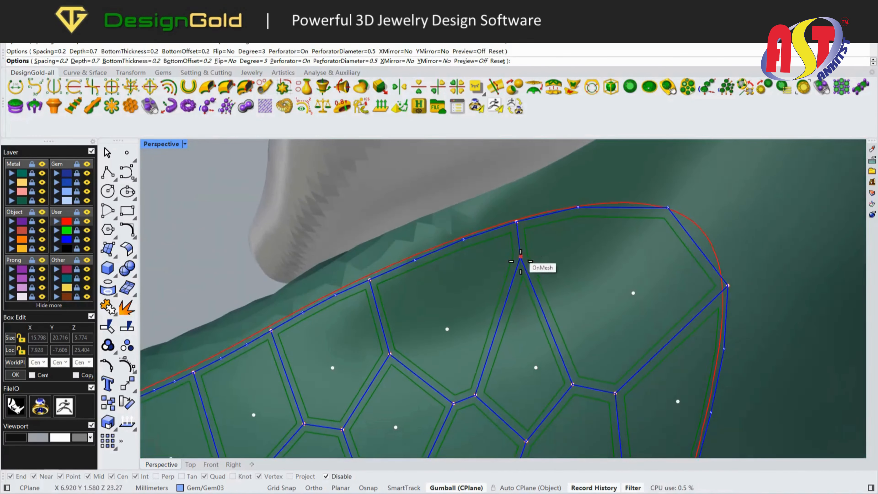
pyautogui.moveTo(524, 280); pyautogui.dragTo(545, 257, button='right')
pyautogui.scroll(-4, 545, 257)
pyautogui.keyDown('shift'); pyautogui.moveTo(536, 333); pyautogui.dragTo(507, 257, button='right'); pyautogui.keyUp('shift')
pyautogui.scroll(3, 508, 257)
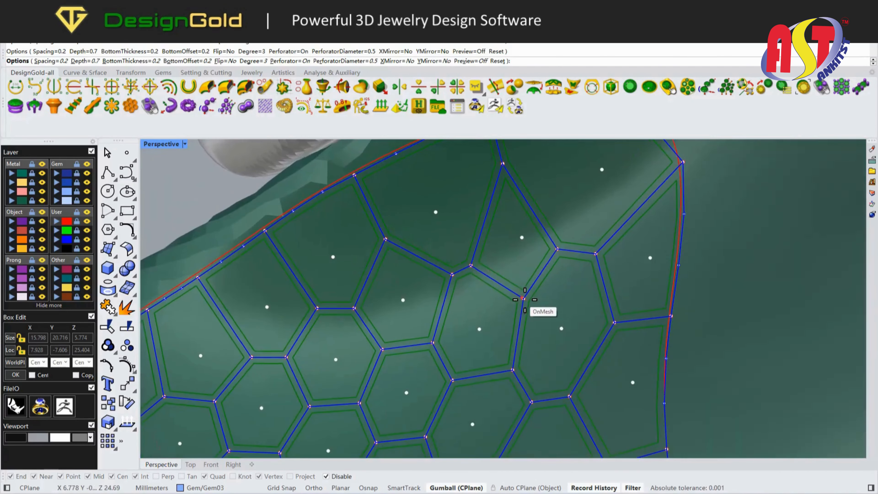
pyautogui.moveTo(534, 294); pyautogui.dragTo(527, 296)
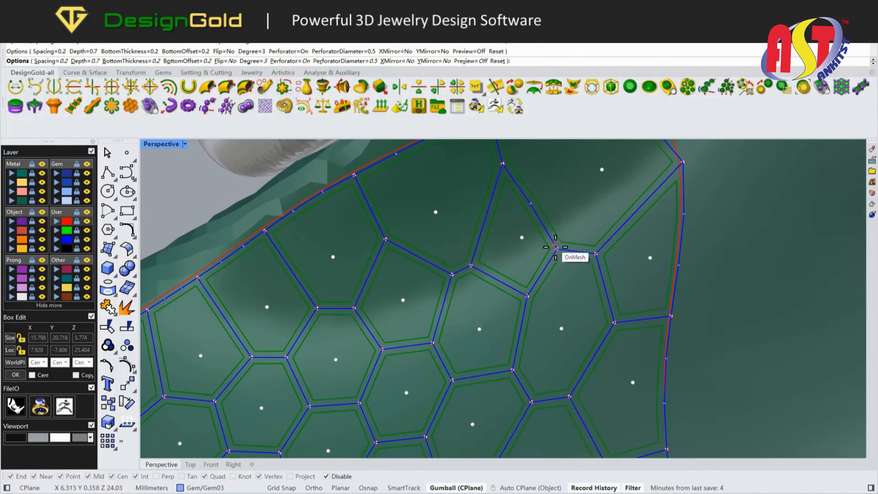
pyautogui.moveTo(537, 206); pyautogui.dragTo(463, 145, button='right')
# Turn on the azure cutter preview and set the bottom thickness to 0.25 mm
pyautogui.click(465, 62)
pyautogui.moveTo(516, 196); pyautogui.dragTo(580, 356, button='right')
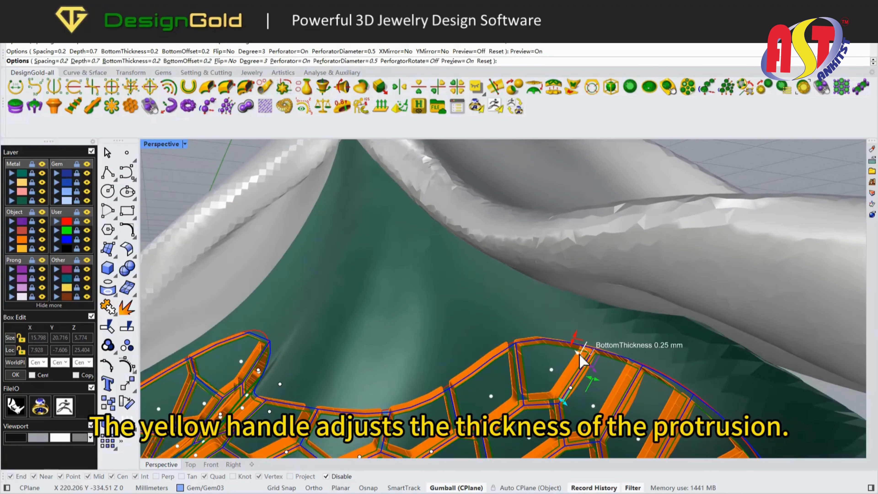
pyautogui.moveTo(579, 354); pyautogui.dragTo(578, 353)
# Set the perforator diameter to 0.533333 on the gem side and generate the azure cutters
pyautogui.moveTo(578, 353); pyautogui.dragTo(441, 255, button='right')
pyautogui.scroll(-4, 509, 339)
pyautogui.scroll(4, 443, 256)
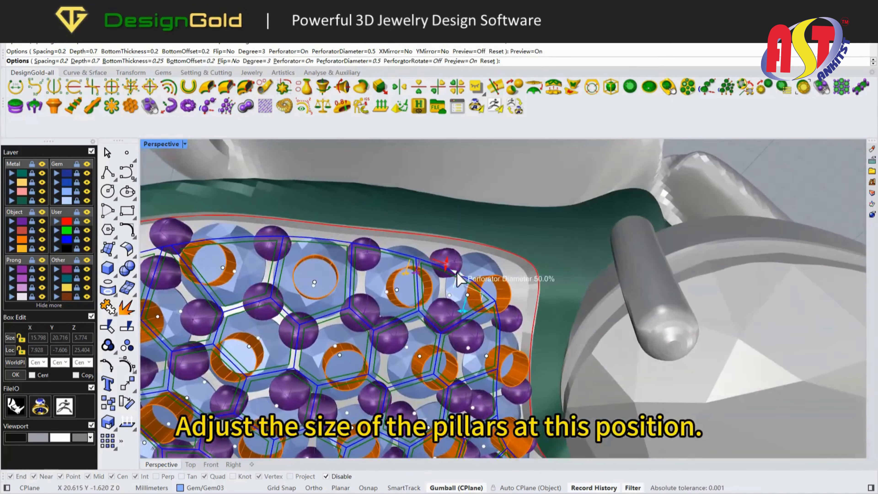
pyautogui.moveTo(456, 273); pyautogui.dragTo(455, 272)
pyautogui.moveTo(464, 277); pyautogui.dragTo(402, 223, button='right')
pyautogui.scroll(-3, 464, 279)
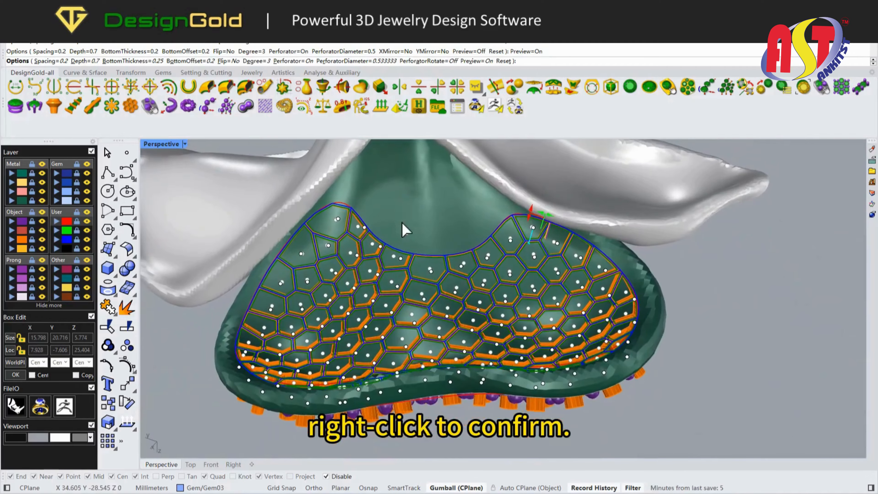
pyautogui.rightClick(455, 296)
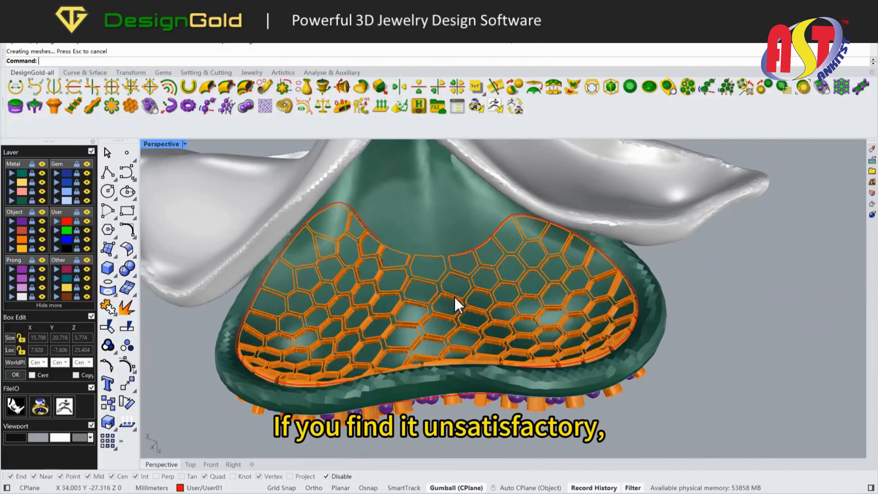
# Reopen the generated azure cutters for editing with Azure Cutters, check the cell layout and regenerate them
pyautogui.moveTo(455, 296); pyautogui.dragTo(506, 334, button='right')
pyautogui.click(500, 332)
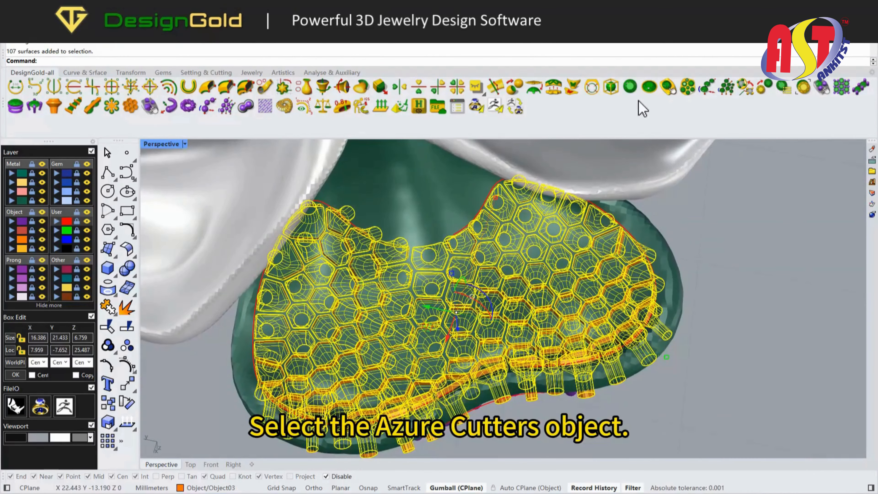
pyautogui.click(150, 106)
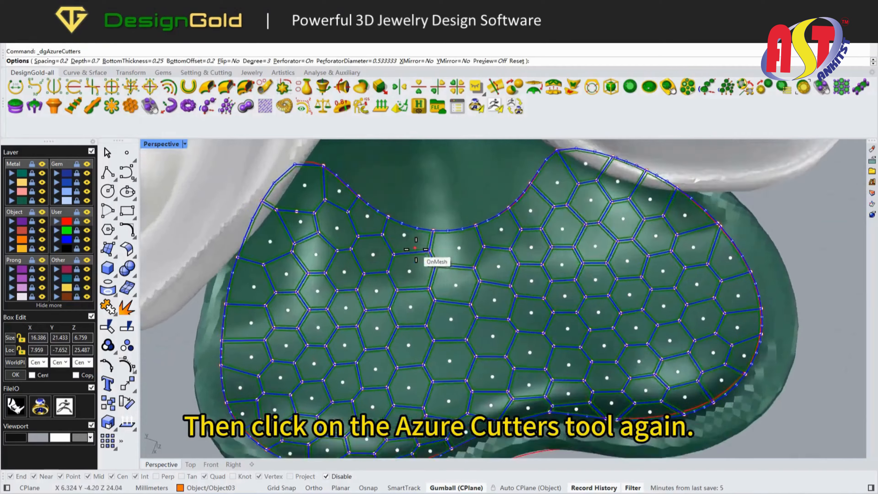
pyautogui.scroll(4, 415, 249)
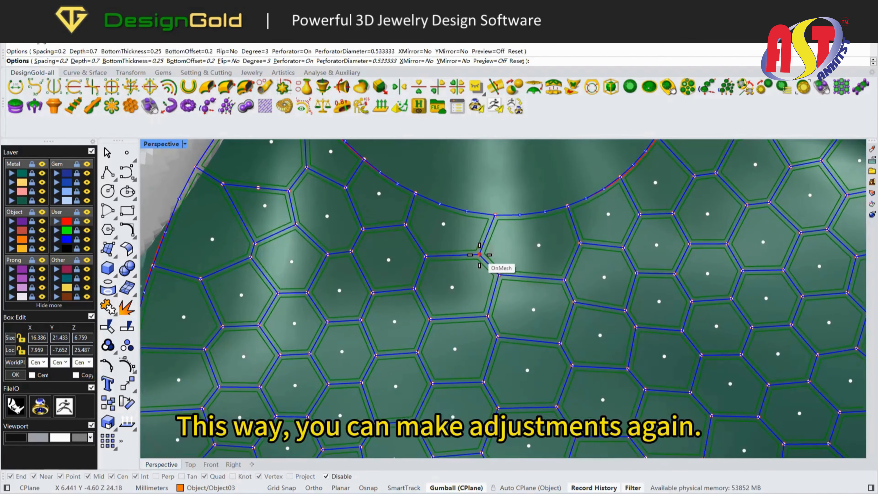
pyautogui.scroll(-5, 479, 255)
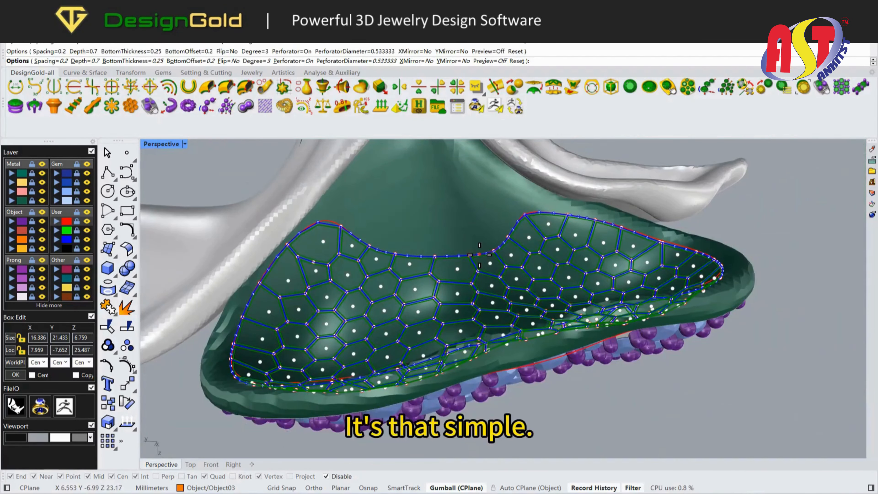
pyautogui.press('Return')
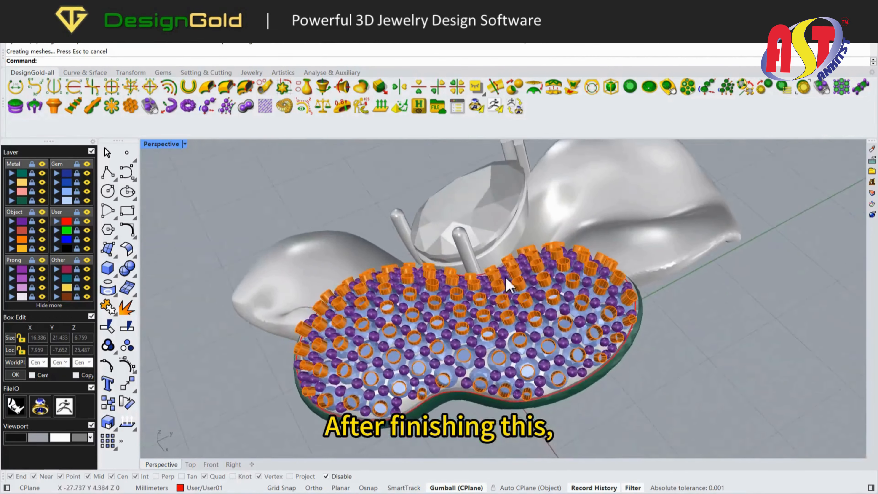
# Join the split mesh pieces of the paved petal, including its inner surface and outer rim, into one mesh
pyautogui.moveTo(508, 285); pyautogui.dragTo(543, 303, button='right')
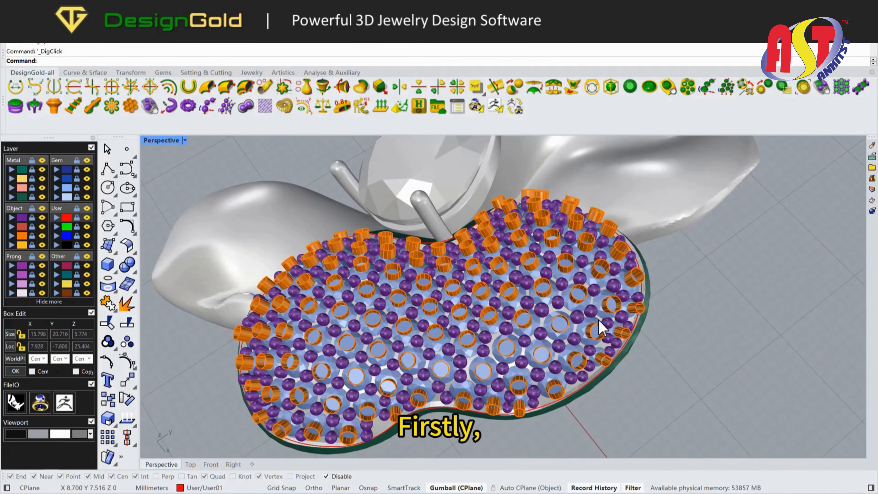
pyautogui.moveTo(599, 327); pyautogui.dragTo(570, 408, button='right')
pyautogui.scroll(5, 570, 408)
pyautogui.click(565, 374)
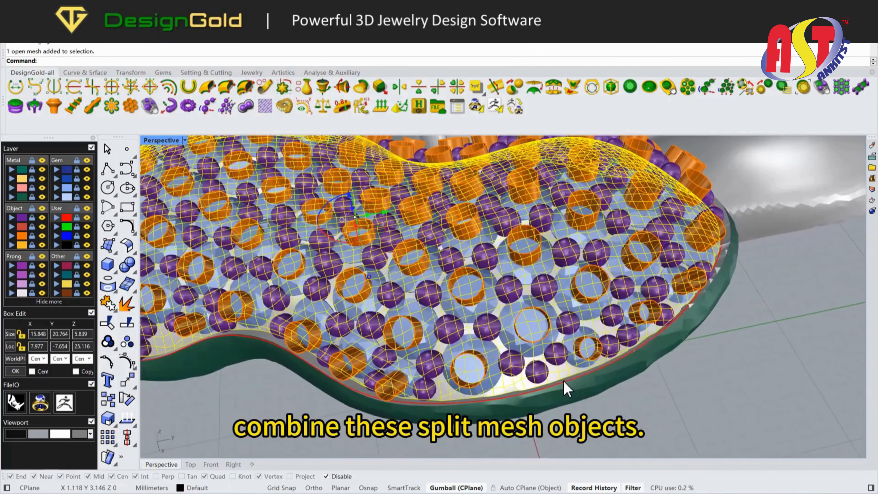
pyautogui.moveTo(562, 392); pyautogui.dragTo(559, 378)
pyautogui.moveTo(617, 358); pyautogui.dragTo(371, 296, button='right')
pyautogui.keyDown('shift'); pyautogui.click(610, 284); pyautogui.keyUp('shift')
pyautogui.click(109, 304)
pyautogui.click(608, 382)
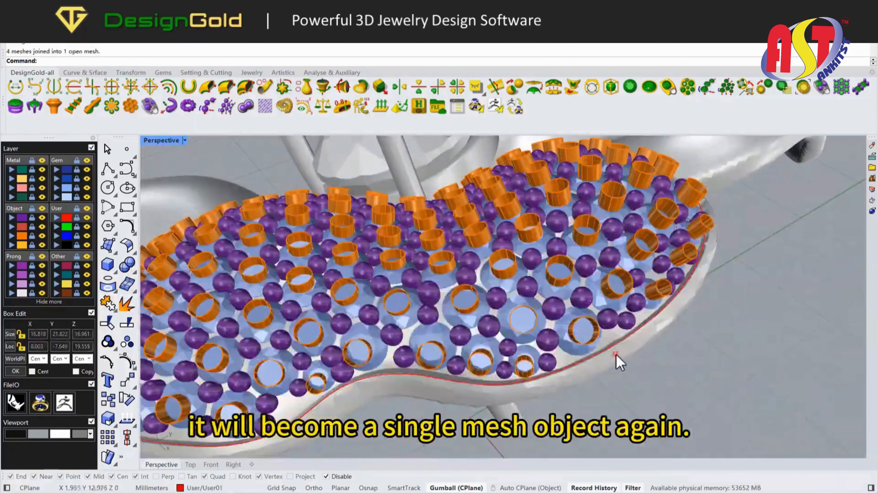
pyautogui.click(617, 360)
pyautogui.click(683, 373)
pyautogui.moveTo(617, 360); pyautogui.dragTo(653, 393, button='right')
pyautogui.click(570, 402)
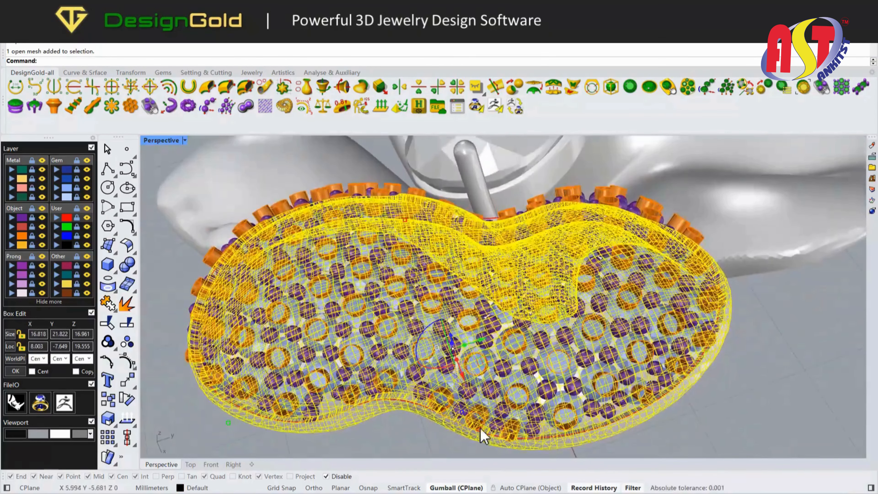
# Arrange Rhino and ZBrush side by side and make the original petal the active subtool in ZBrush
pyautogui.press('super+Left')
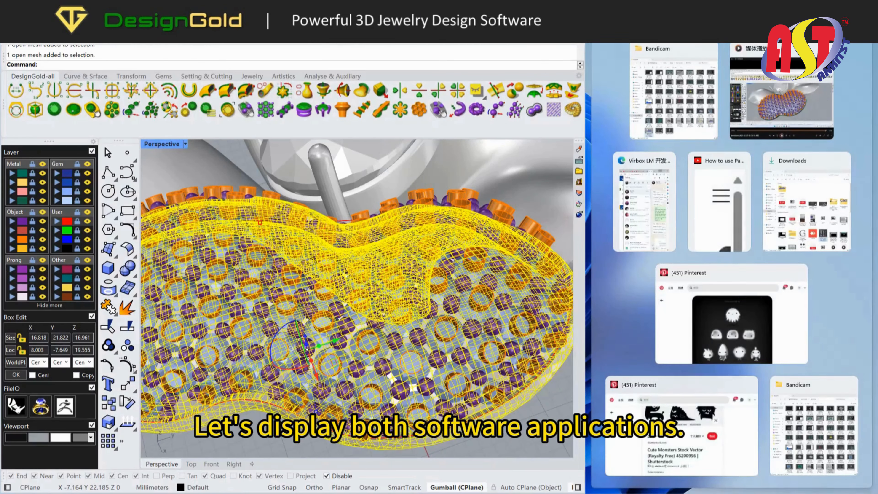
pyautogui.click(557, 434)
pyautogui.moveTo(806, 199); pyautogui.dragTo(760, 329)
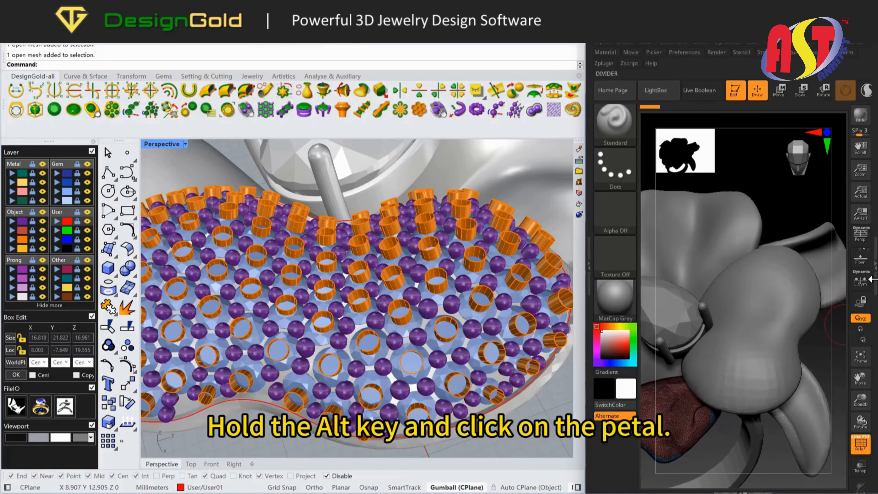
pyautogui.keyDown('alt'); pyautogui.click(759, 329); pyautogui.keyUp('alt')
pyautogui.keyDown('ctrl'); pyautogui.moveTo(759, 328); pyautogui.dragTo(760, 327, button='right'); pyautogui.keyUp('ctrl')
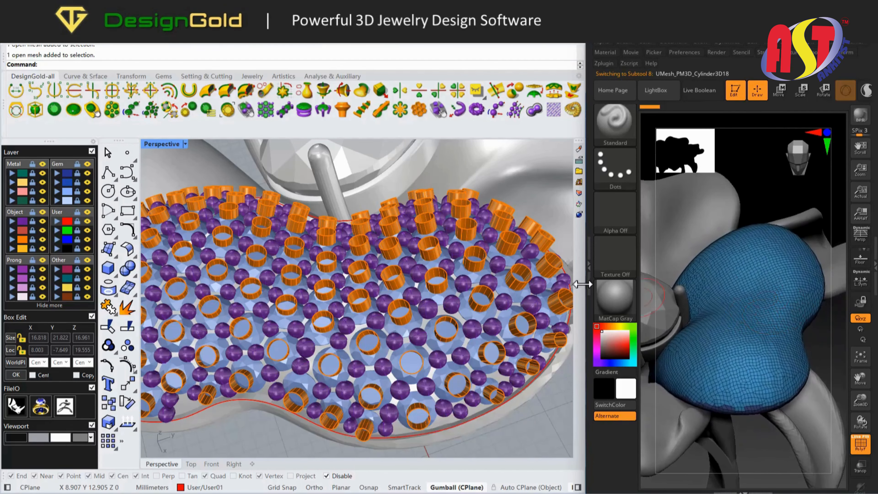
# Send the joined petal mesh from Rhino to ZBrush as an added subtool with the Rhino to ZBrush tool
pyautogui.click(511, 415)
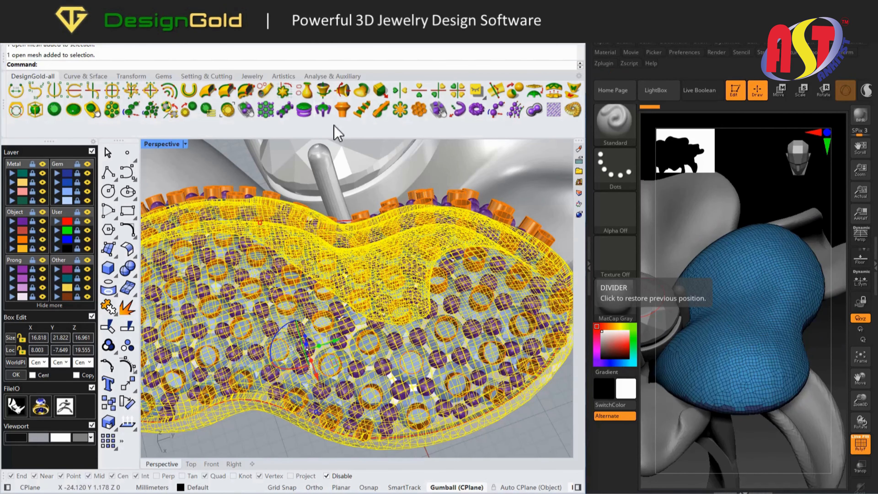
pyautogui.moveTo(332, 136); pyautogui.dragTo(332, 141)
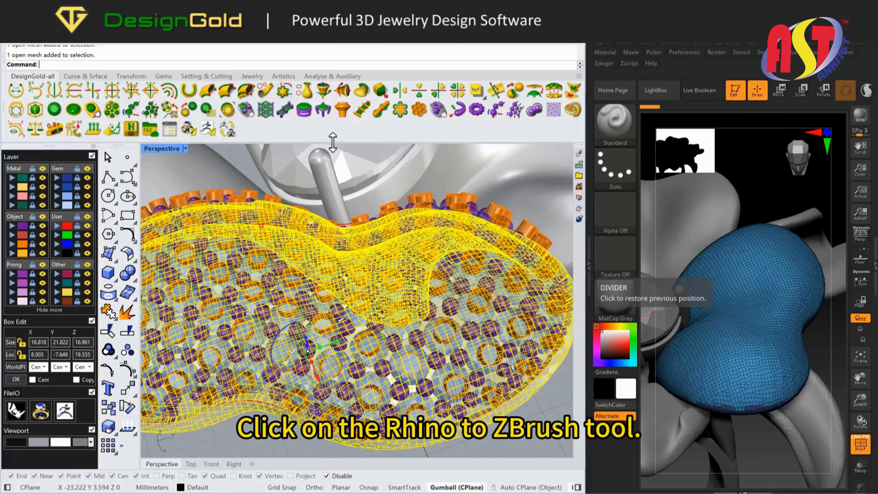
pyautogui.click(208, 129)
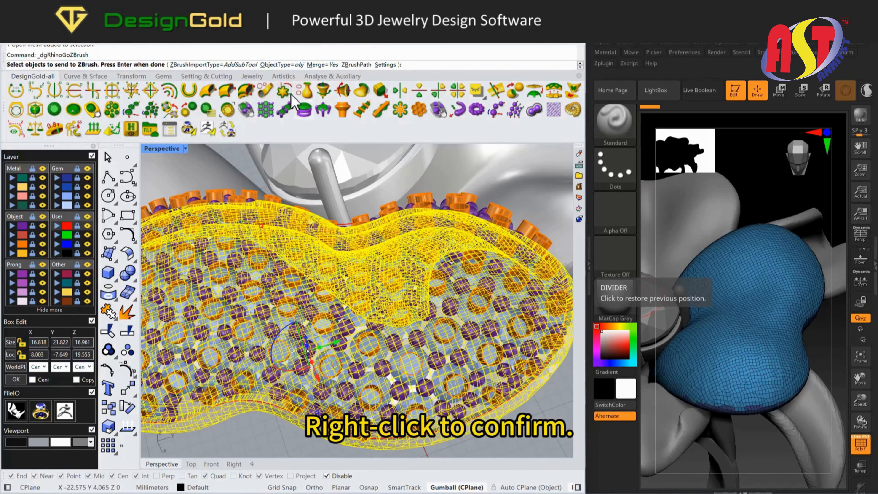
pyautogui.rightClick(428, 225)
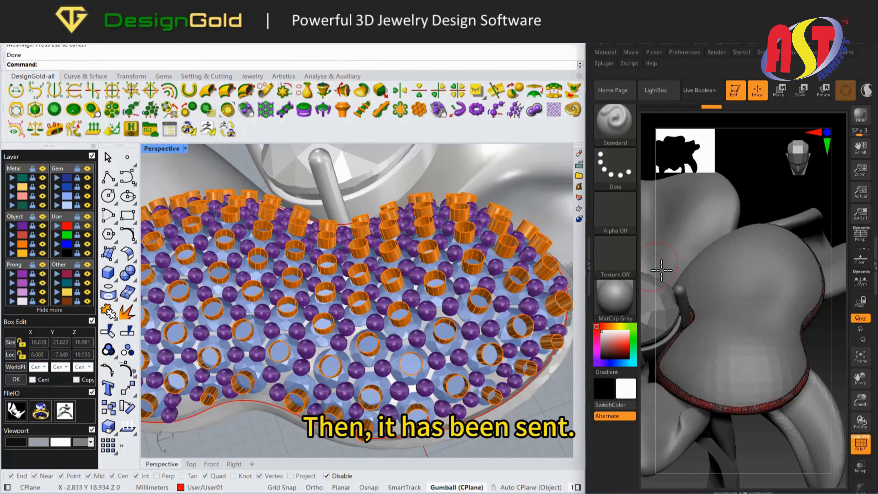
# In ZBrush, hide the original petal subtool UMesh_PM3D_Cylinder3D18
pyautogui.click(870, 265)
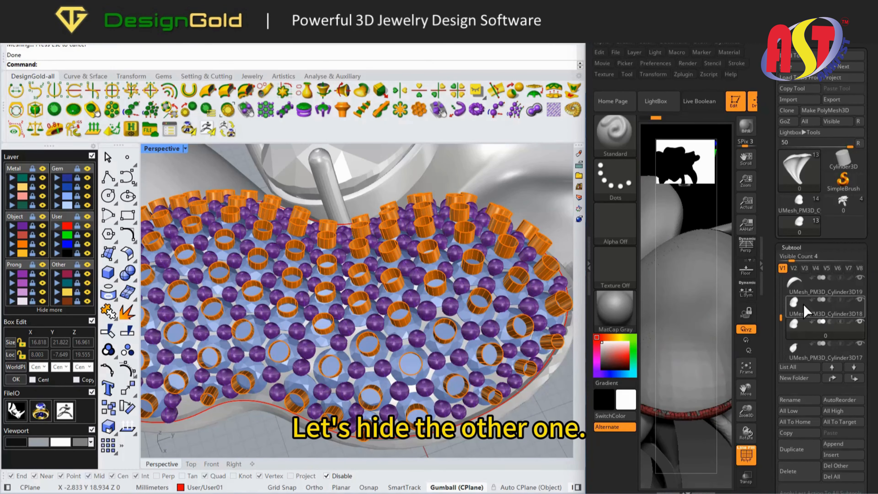
pyautogui.moveTo(810, 311)
pyautogui.click(859, 299)
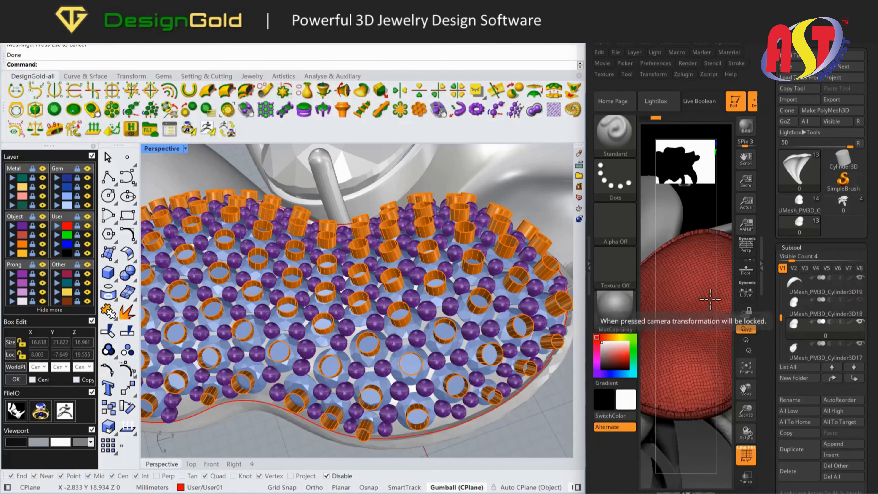
pyautogui.click(763, 265)
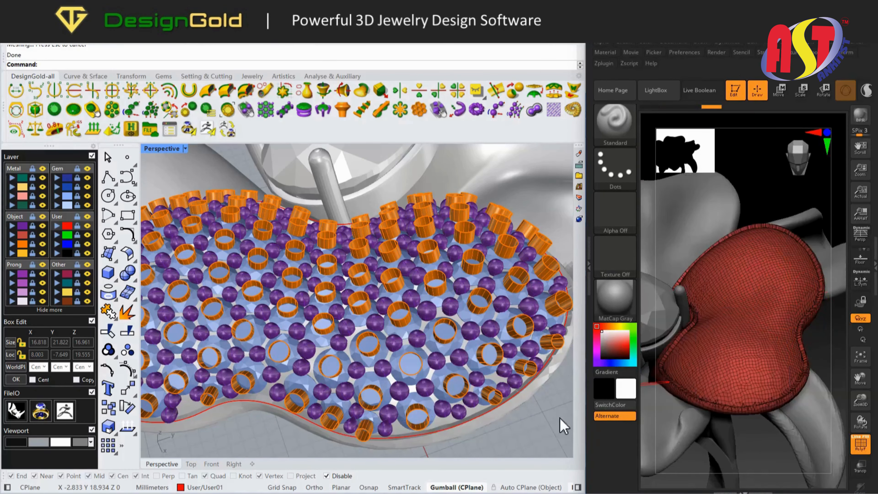
# Switch to Rhino and send all the azure cutters to ZBrush with the Rhino to ZBrush tool
pyautogui.click(554, 303)
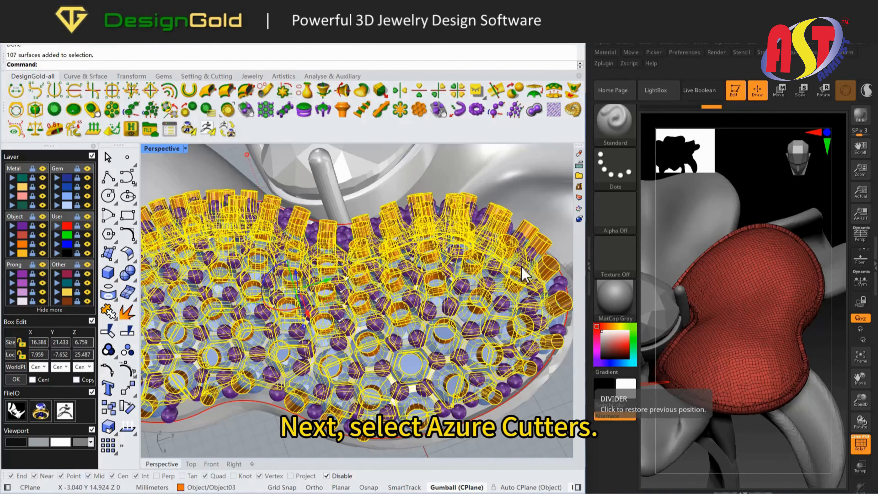
pyautogui.click(203, 131)
pyautogui.press('Return')
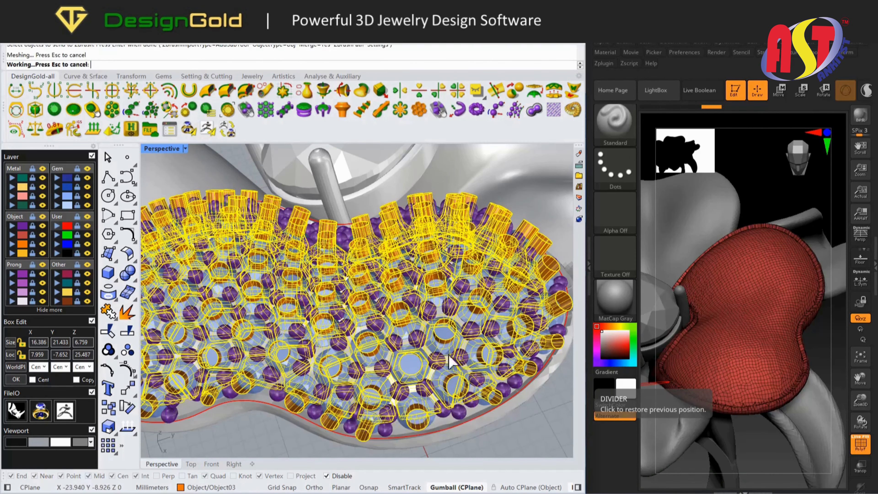
# Send the petal's gems and prongs to ZBrush as separate subtools
pyautogui.click(460, 311)
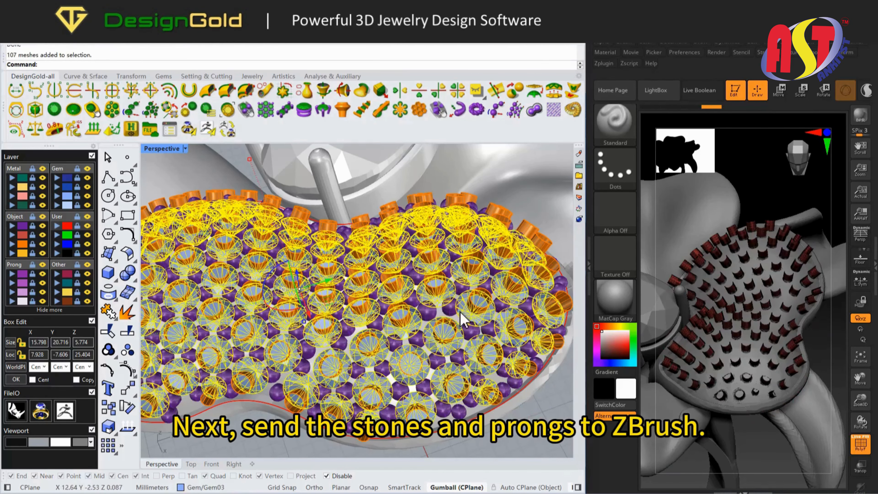
pyautogui.click(208, 129)
pyautogui.press('Return')
pyautogui.click(463, 359)
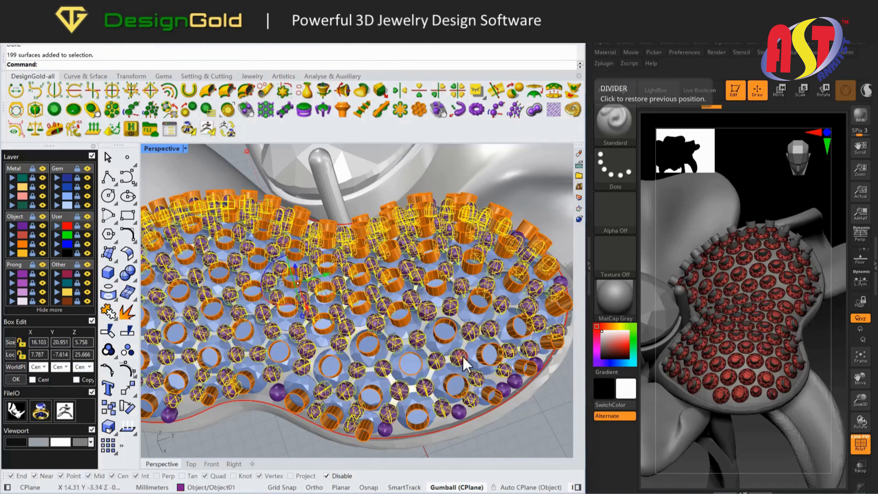
pyautogui.click(207, 129)
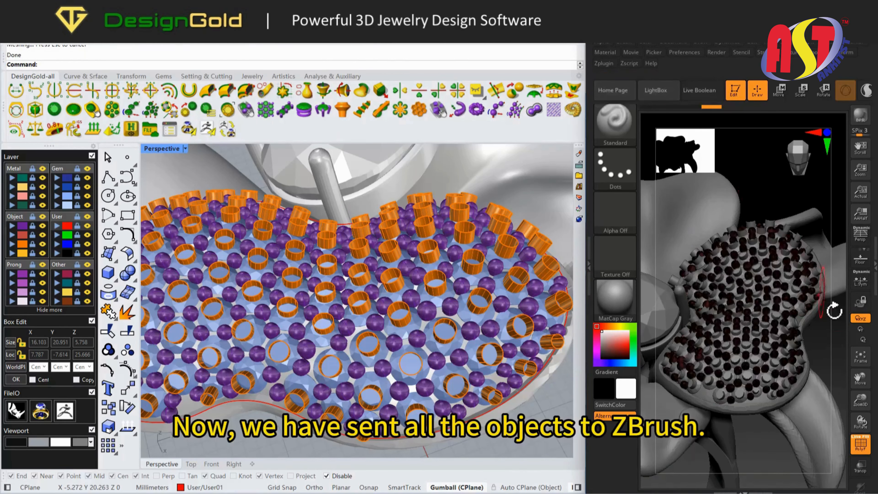
# Turn off the polyframe display in ZBrush and enlarge its window to full screen
pyautogui.click(861, 443)
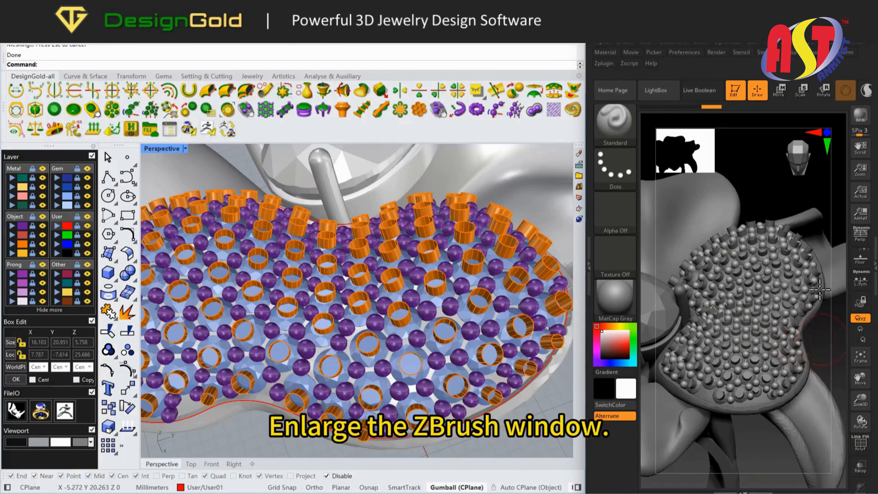
pyautogui.click(861, 34)
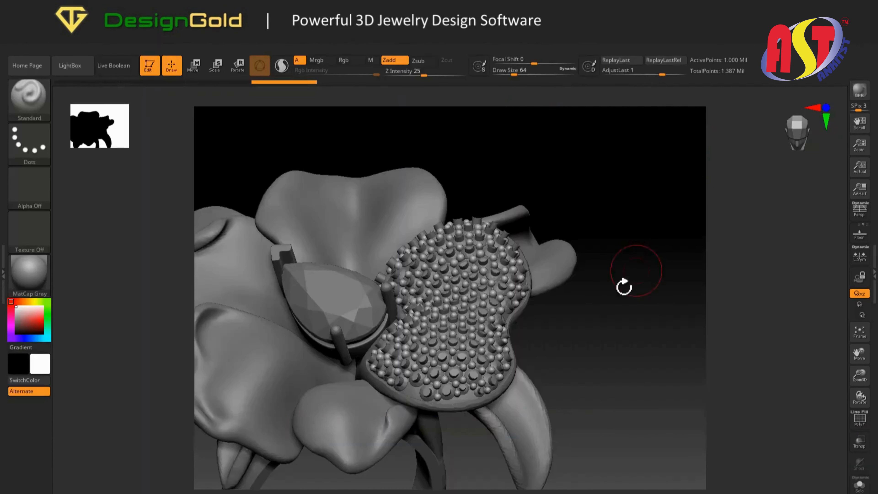
pyautogui.moveTo(615, 300); pyautogui.dragTo(700, 328)
# Make the azure cutters the active subtool and close the holes in their mesh with Close Holes
pyautogui.click(872, 277)
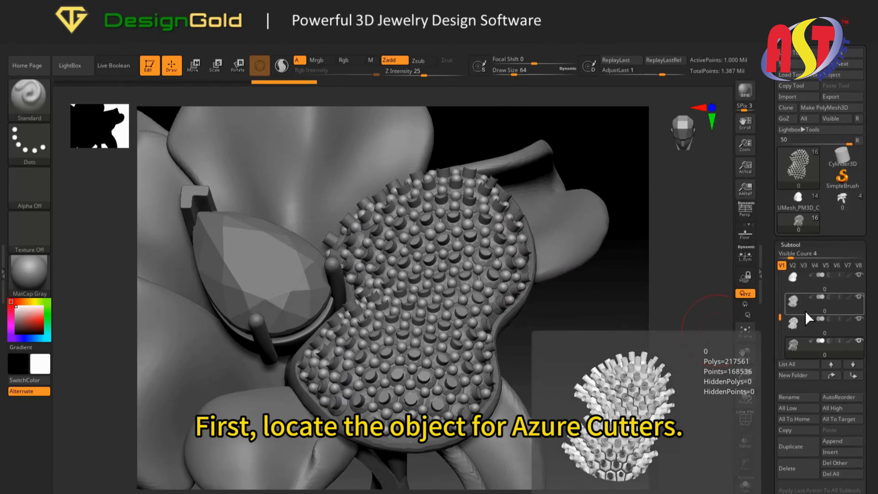
pyautogui.click(806, 307)
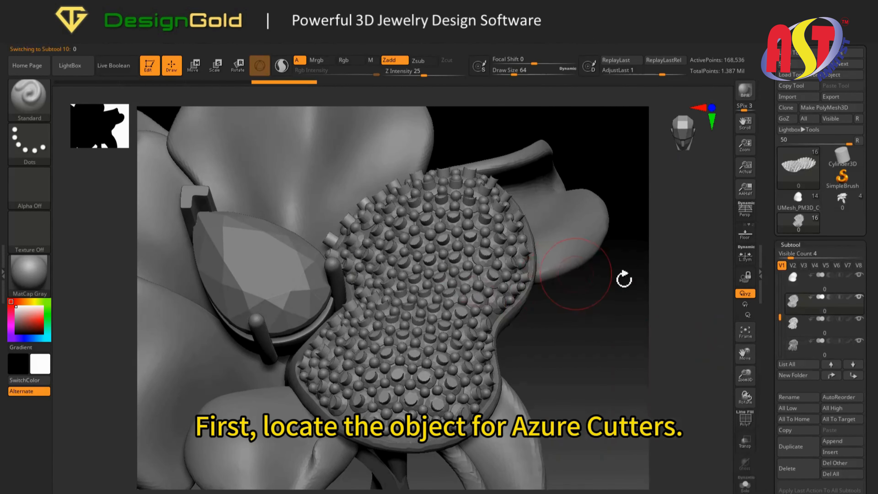
pyautogui.moveTo(873, 368); pyautogui.dragTo(873, 171)
pyautogui.click(800, 440)
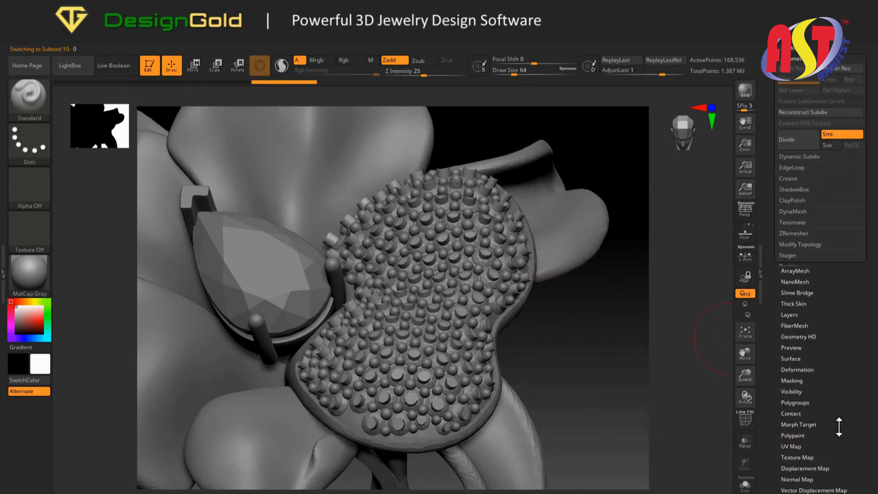
pyautogui.click(797, 244)
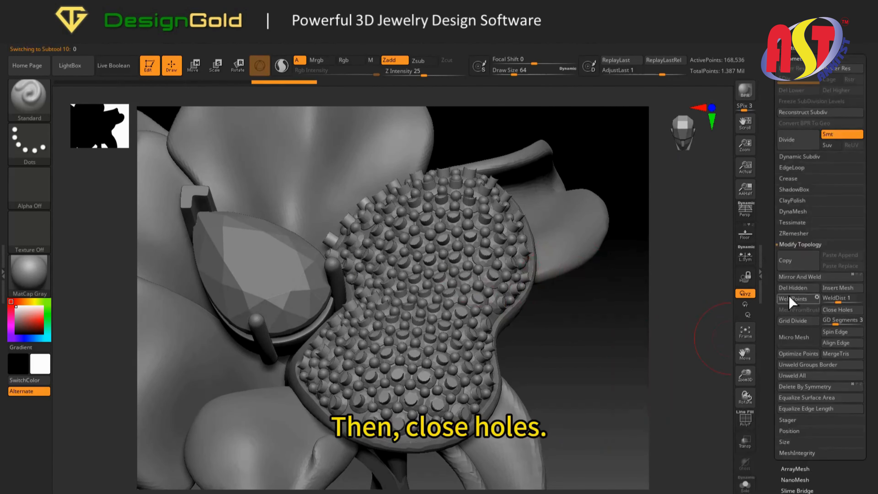
pyautogui.click(831, 310)
pyautogui.moveTo(710, 318); pyautogui.dragTo(639, 279)
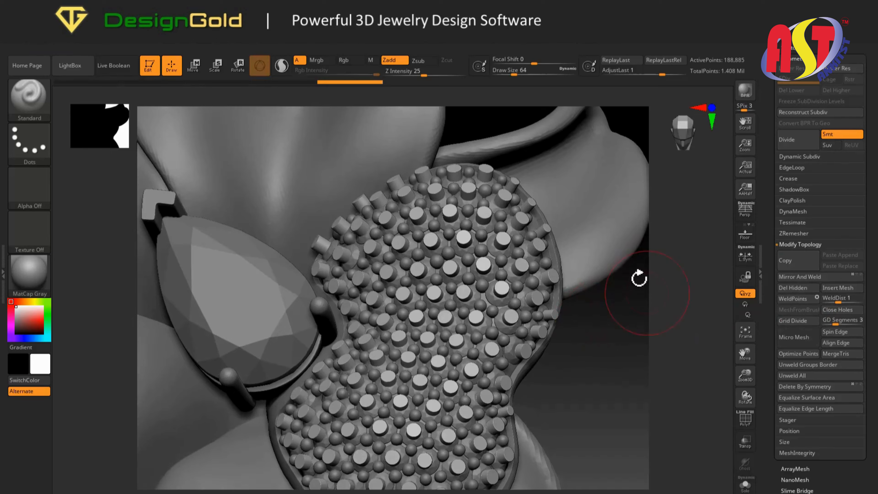
# Reorder the subtools so the azure cutters sit below the new petal and prongs, and set the cutters to subtraction
pyautogui.moveTo(845, 216); pyautogui.dragTo(870, 279)
pyautogui.click(786, 243)
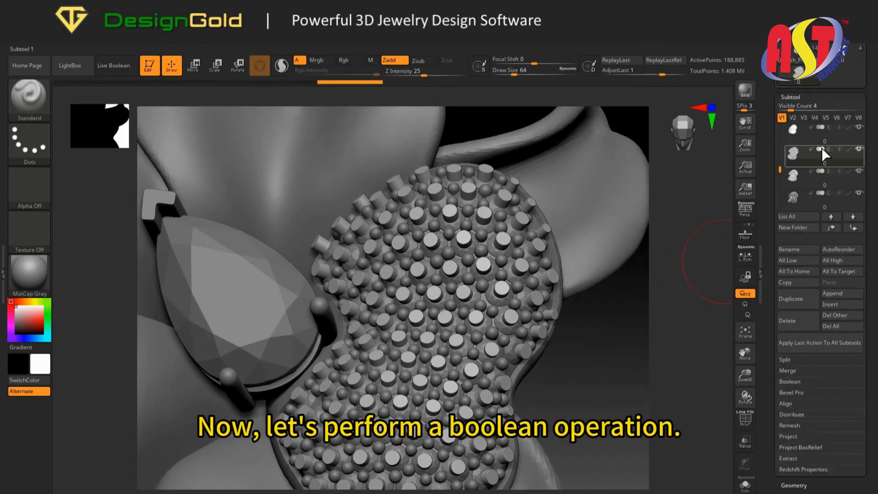
pyautogui.click(778, 171)
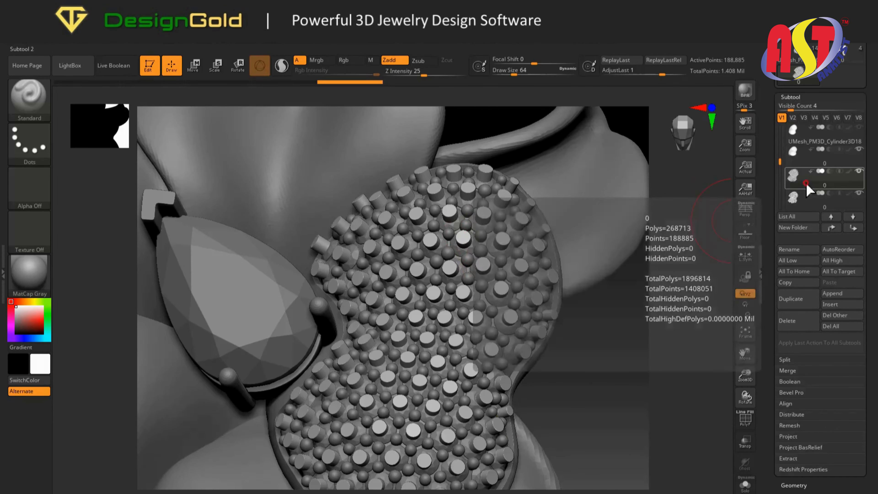
pyautogui.click(810, 158)
pyautogui.click(809, 198)
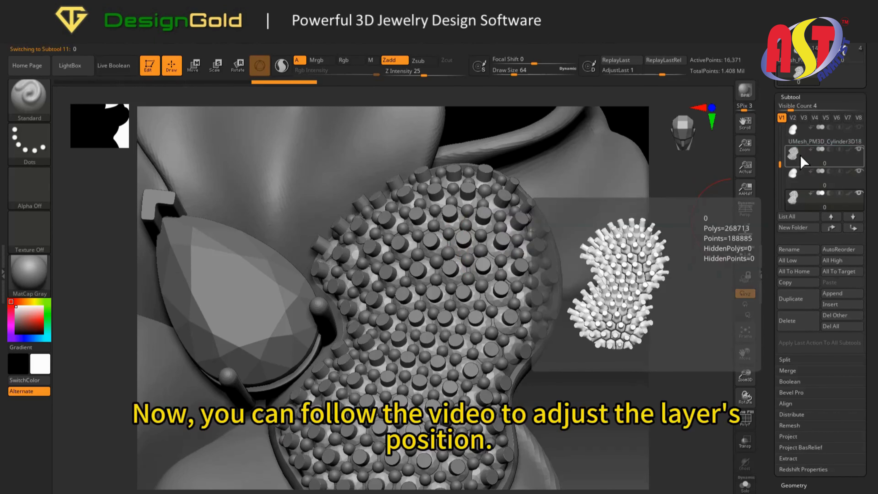
pyautogui.moveTo(812, 160); pyautogui.dragTo(779, 172)
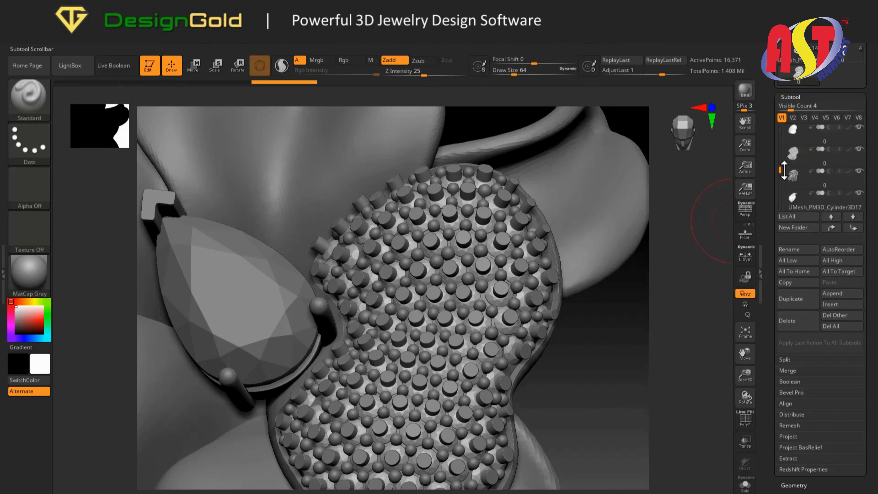
pyautogui.click(791, 157)
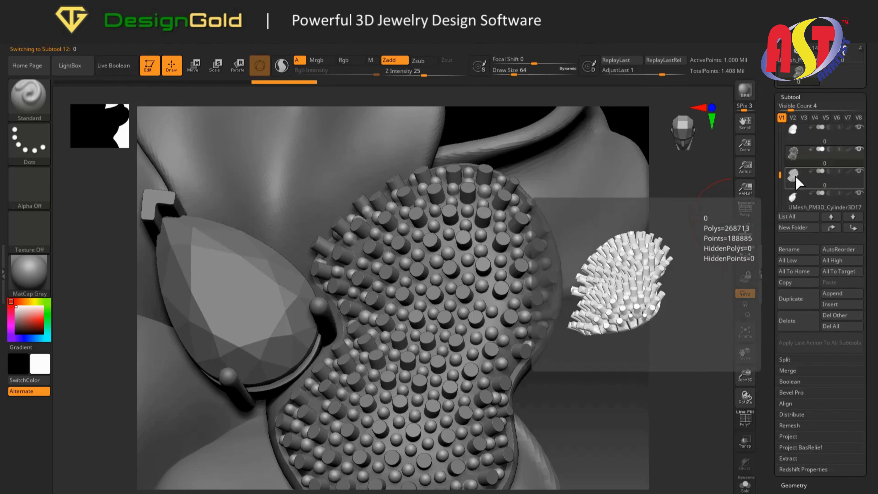
pyautogui.click(829, 171)
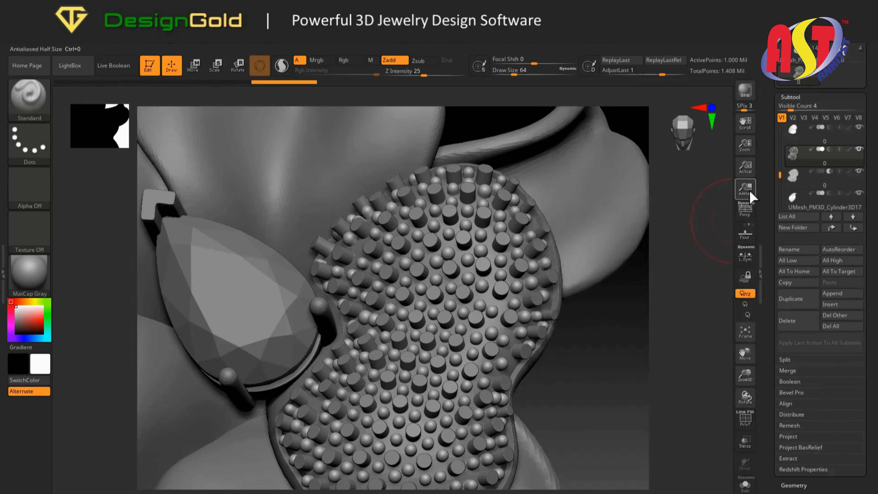
# Make UMesh_PM3D_Cylinder3D17 the active subtool and turn on Live Boolean to preview the cutters subtracted from the petal
pyautogui.click(809, 207)
pyautogui.scroll(-2, 811, 202)
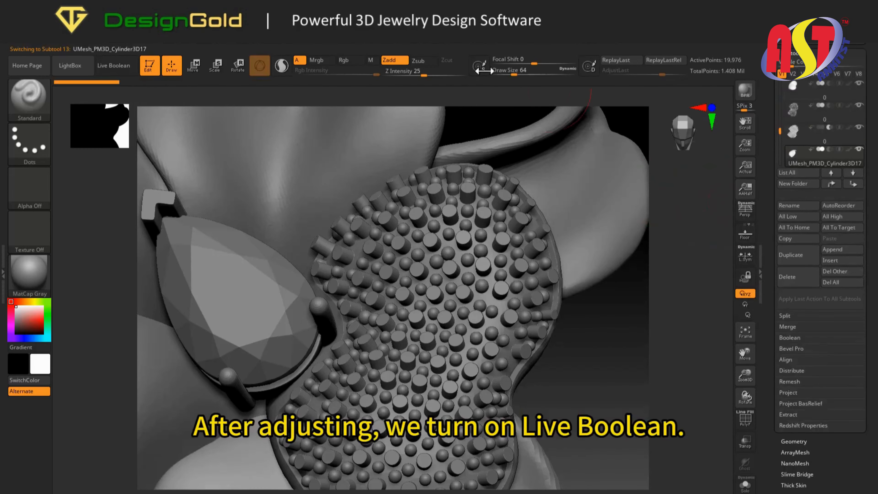
pyautogui.click(121, 69)
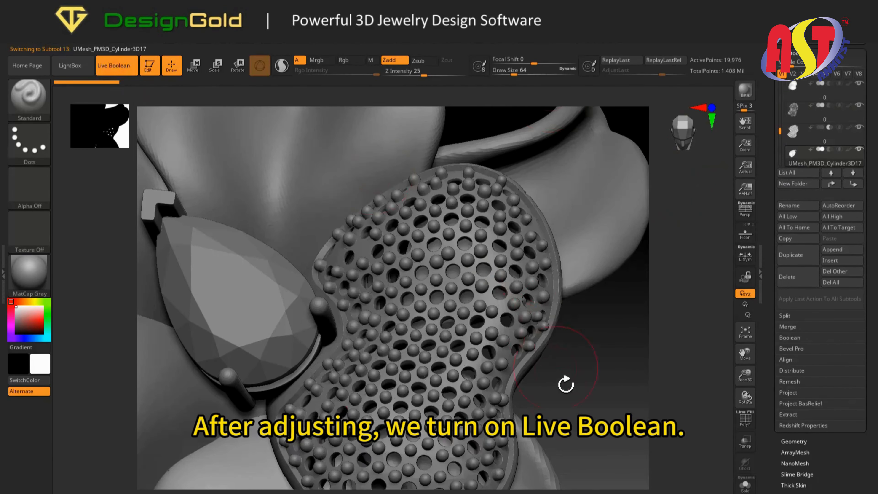
# Examine the honeycomb openings on the petal's underside and select the neighbouring petal that blocks the view
pyautogui.moveTo(566, 384); pyautogui.dragTo(477, 323)
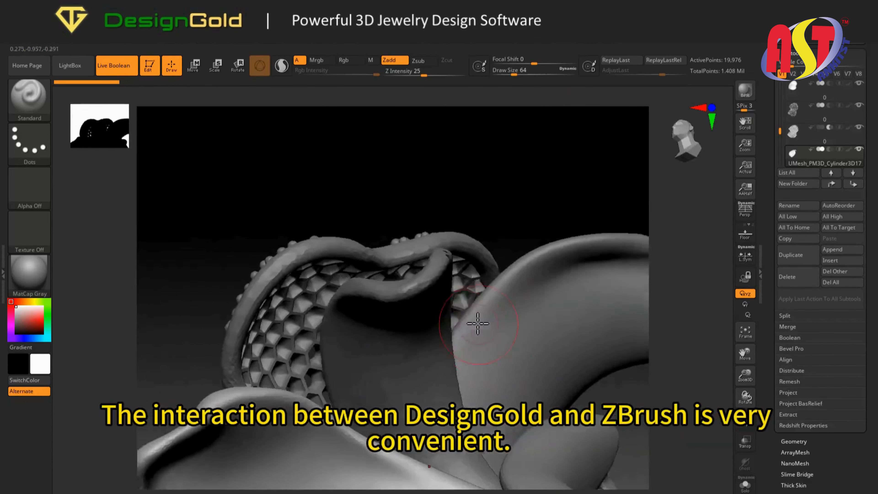
pyautogui.moveTo(477, 323); pyautogui.dragTo(406, 326, button='right')
pyautogui.keyDown('alt'); pyautogui.click(406, 326); pyautogui.keyUp('alt')
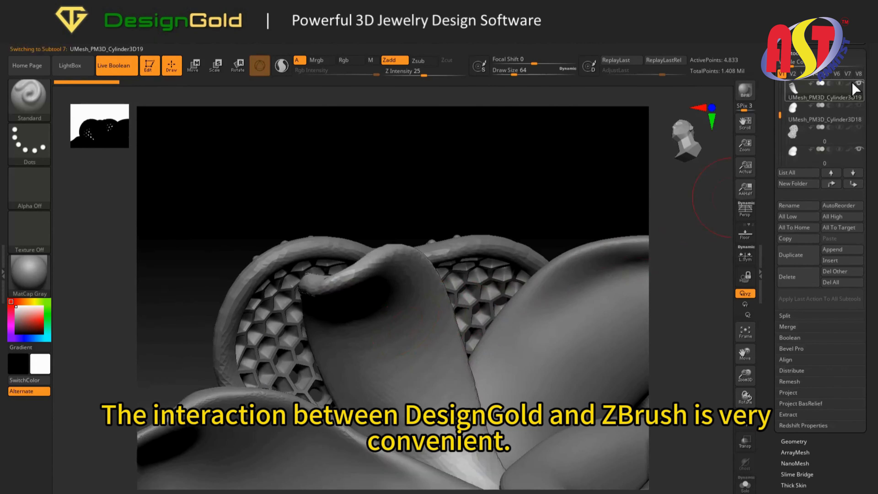